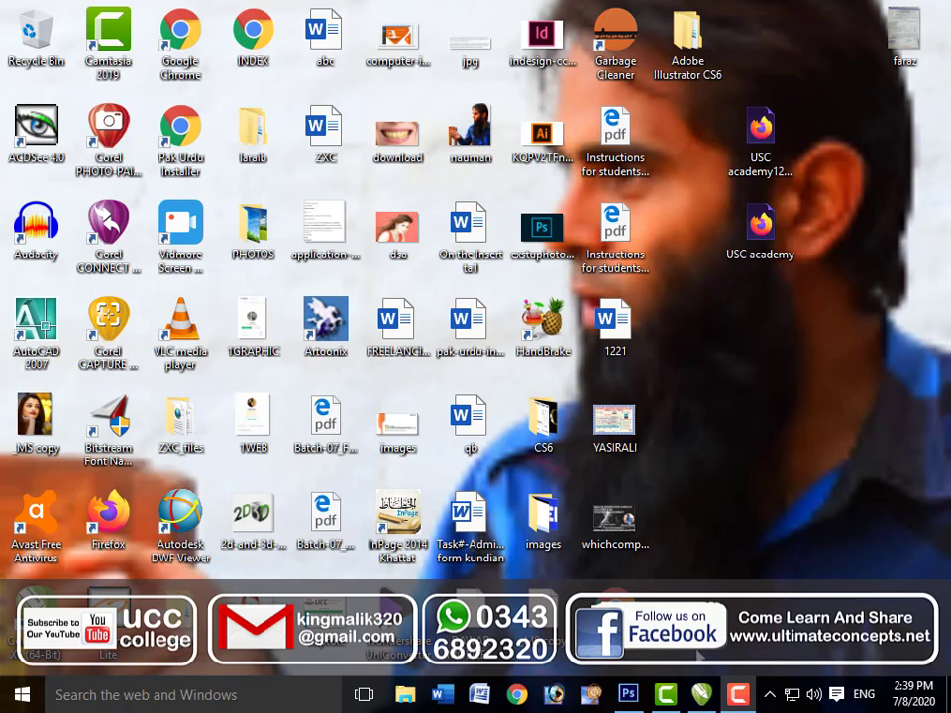
Switch to Photoshop and create a new blank document from the U.S. Paper preset.
left_click(628, 695)
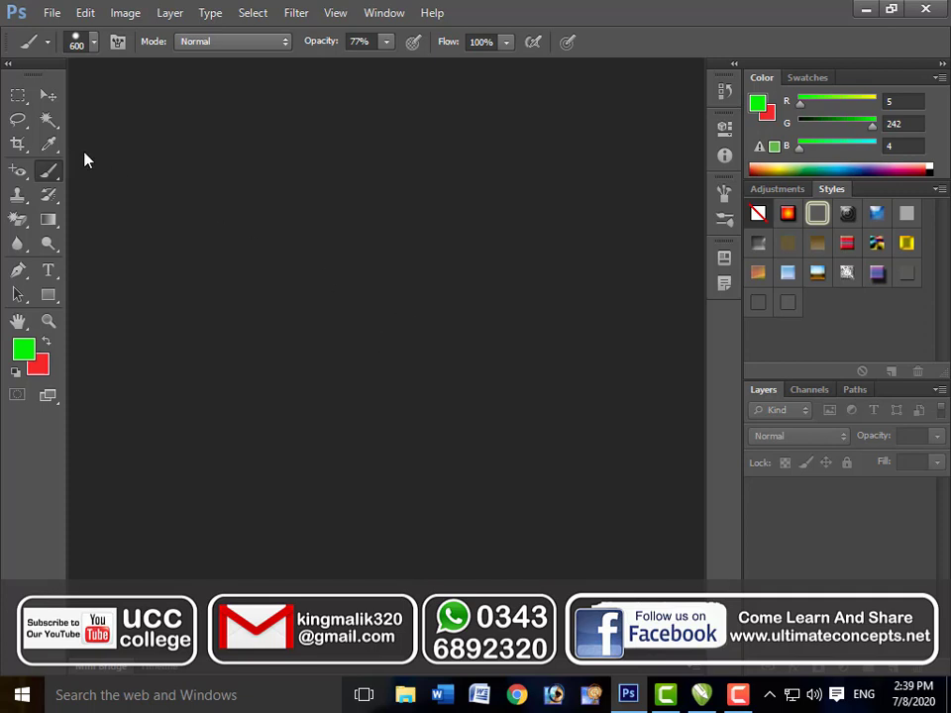
right_click(50, 173)
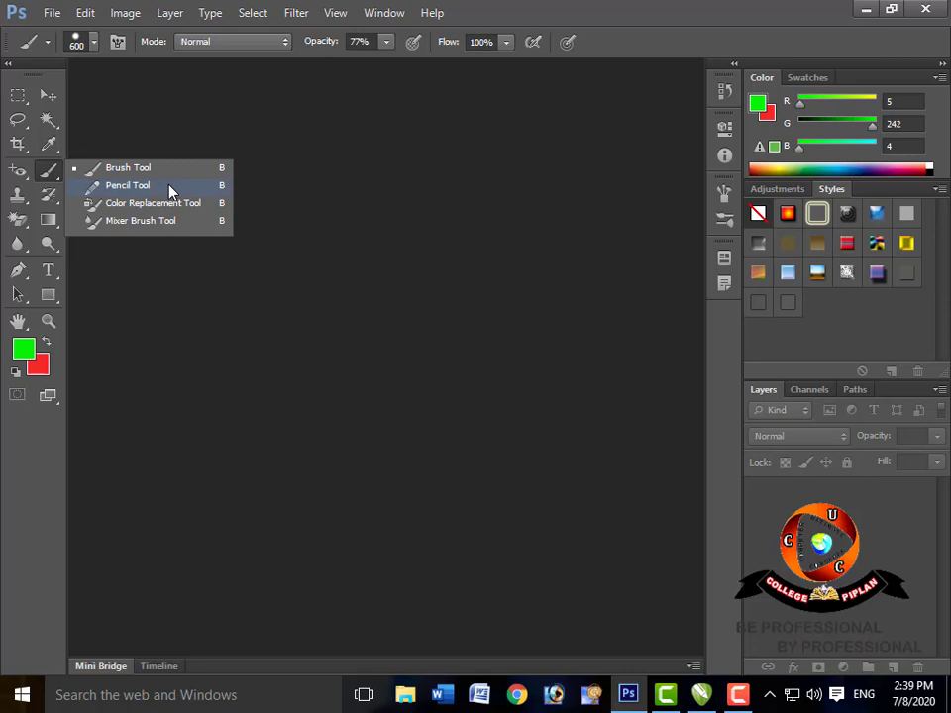
left_click(294, 257)
key("ctrl+n")
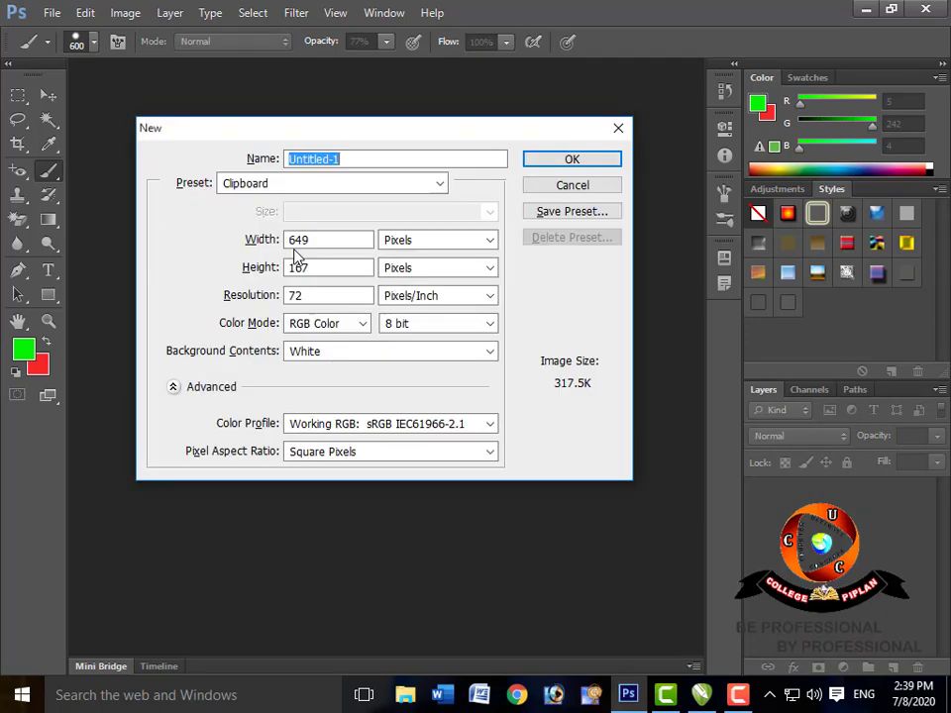
left_click(444, 190)
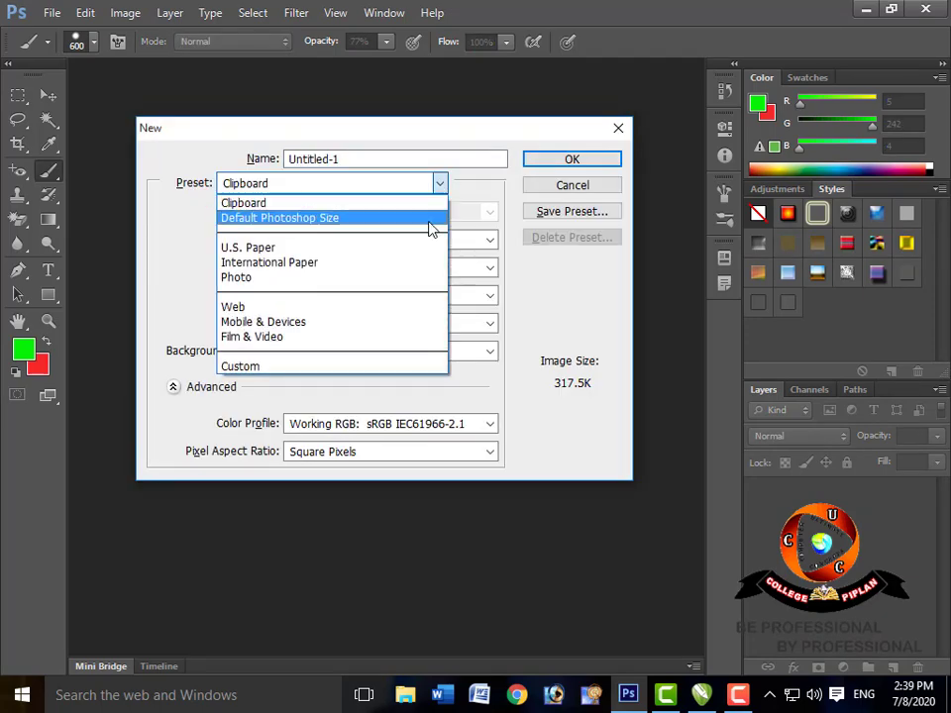
left_click(420, 248)
left_click(541, 164)
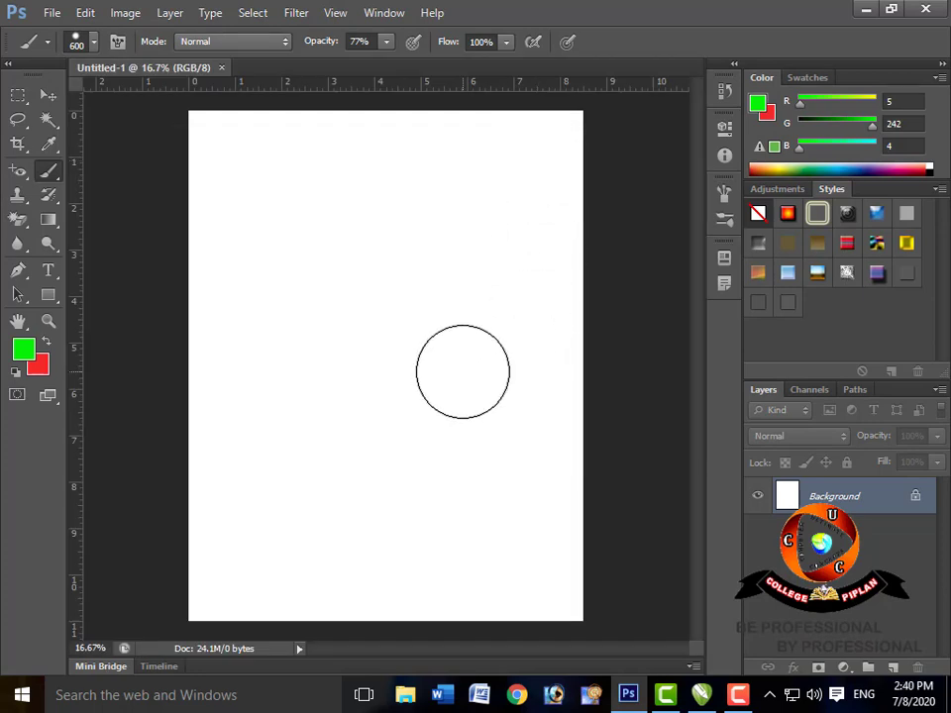
Choose the Brush tool and toggle its precise crosshair cursor on and back off.
right_click(50, 173)
left_click(132, 175)
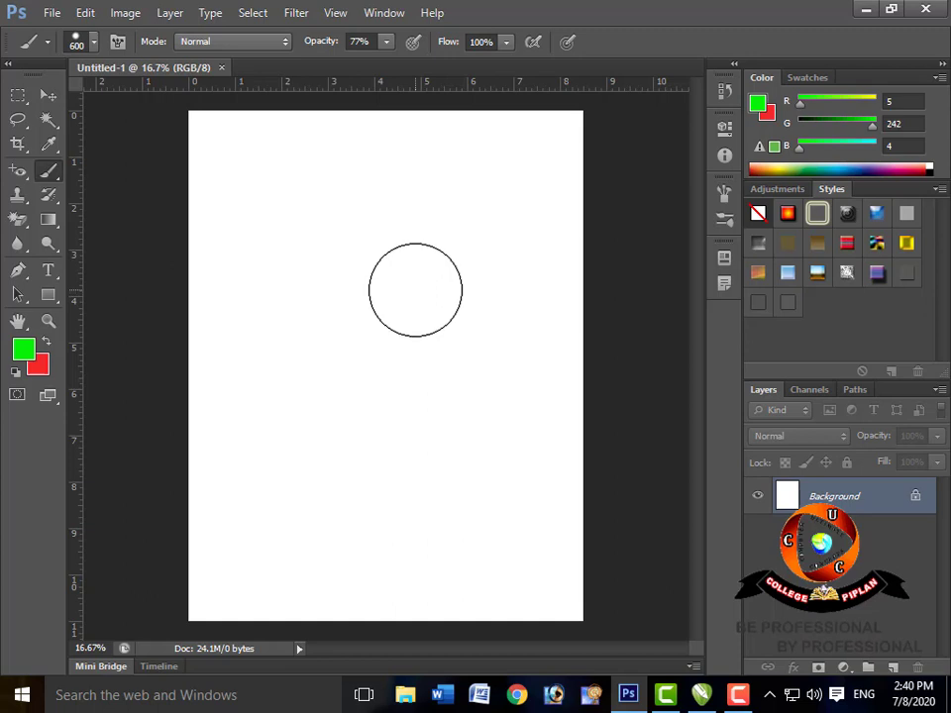
key("Caps_Lock")
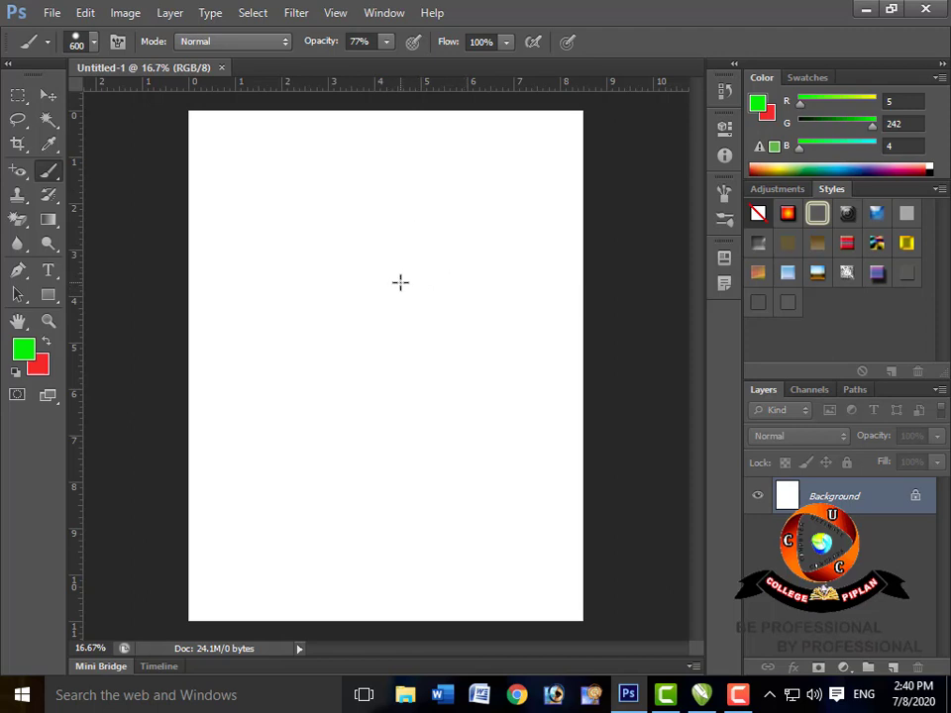
key("Caps_Lock")
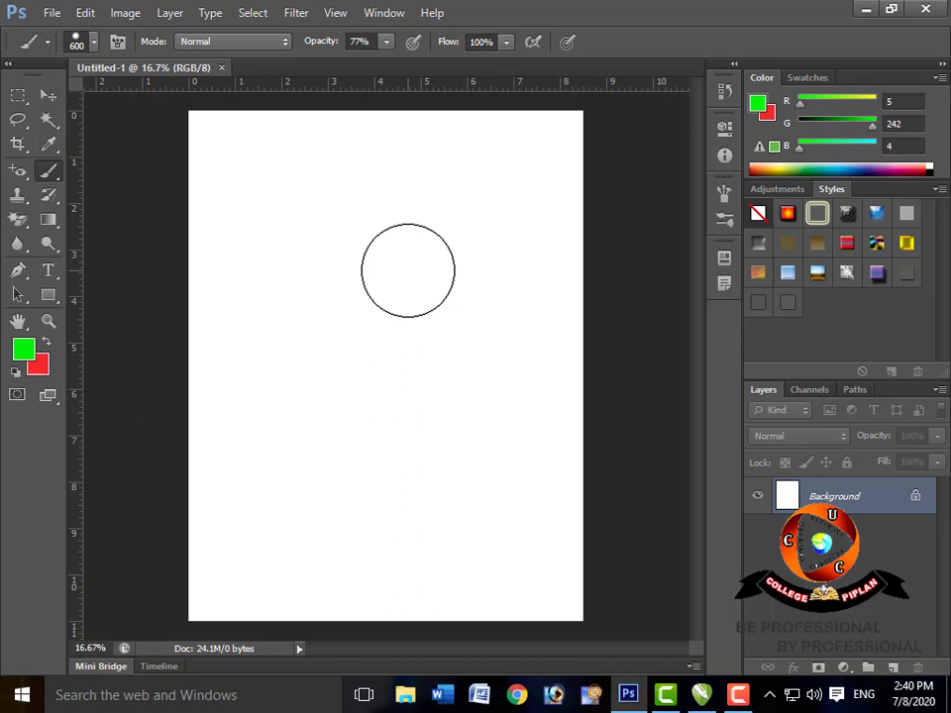
Reduce the brush size step by step to about 80 px.
key("bracketleft")
key("bracketleft")
key("bracketleft")
key("bracketleft")
key("bracketleft")
key("bracketleft")
key("bracketleft")
key("bracketleft")
key("bracketleft")
key("bracketleft")
key("bracketleft")
key("bracketleft")
key("bracketleft")
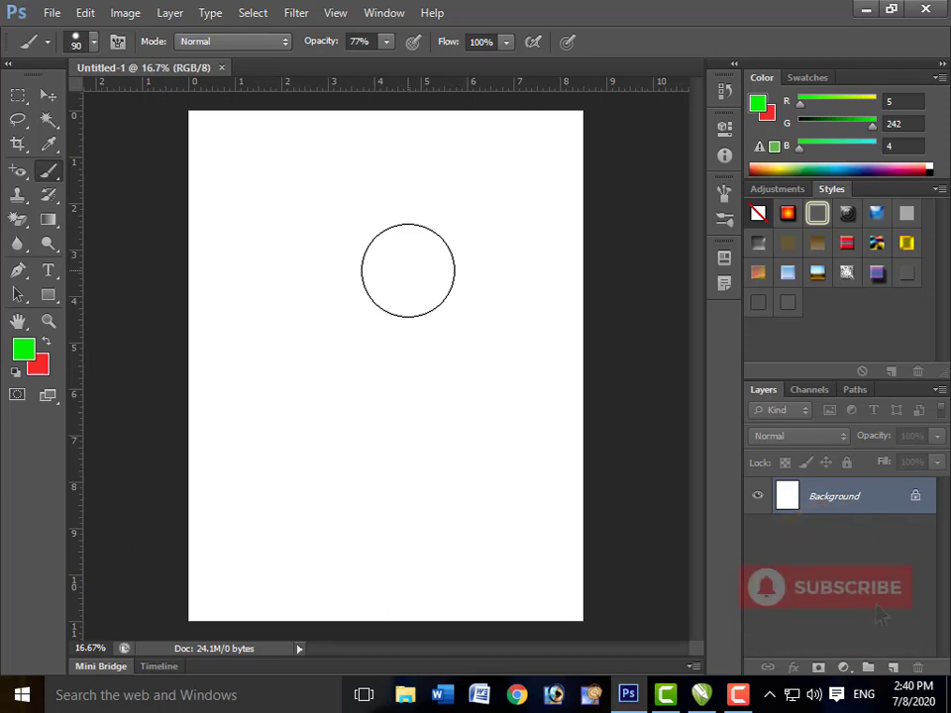
key("bracketleft")
key("bracketleft")
key("bracketleft")
Enlarge the brush size step by step to 400 px.
key("bracketright")
key("bracketright")
key("bracketright")
key("bracketright")
key("bracketright")
key("bracketright")
key("bracketright")
key("bracketright")
key("bracketright")
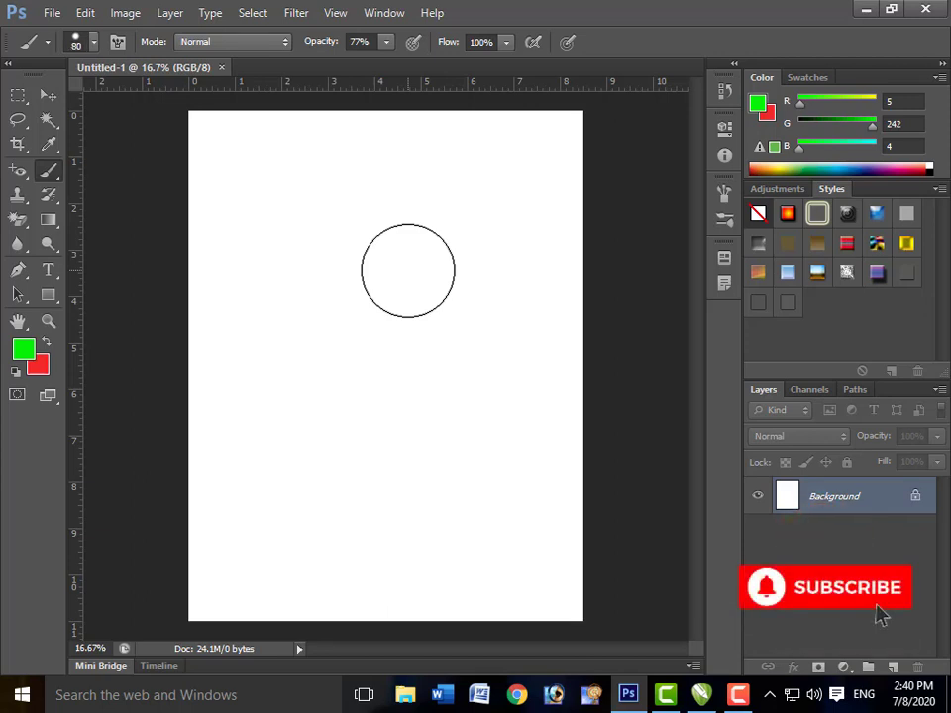
key("bracketright")
key("bracketright")
key("bracketright")
key("bracketright")
key("bracketright")
key("bracketright")
key("bracketleft")
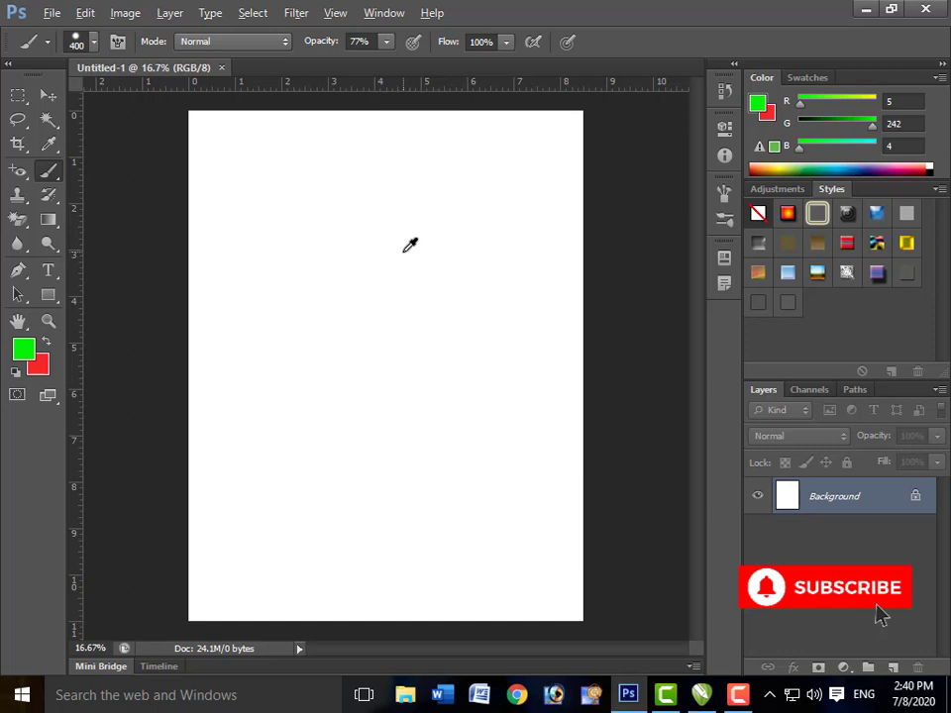
Adjust the brush tip on the canvas to 52% hardness and bring its size to 250 px.
right_click(394, 236, "alt")
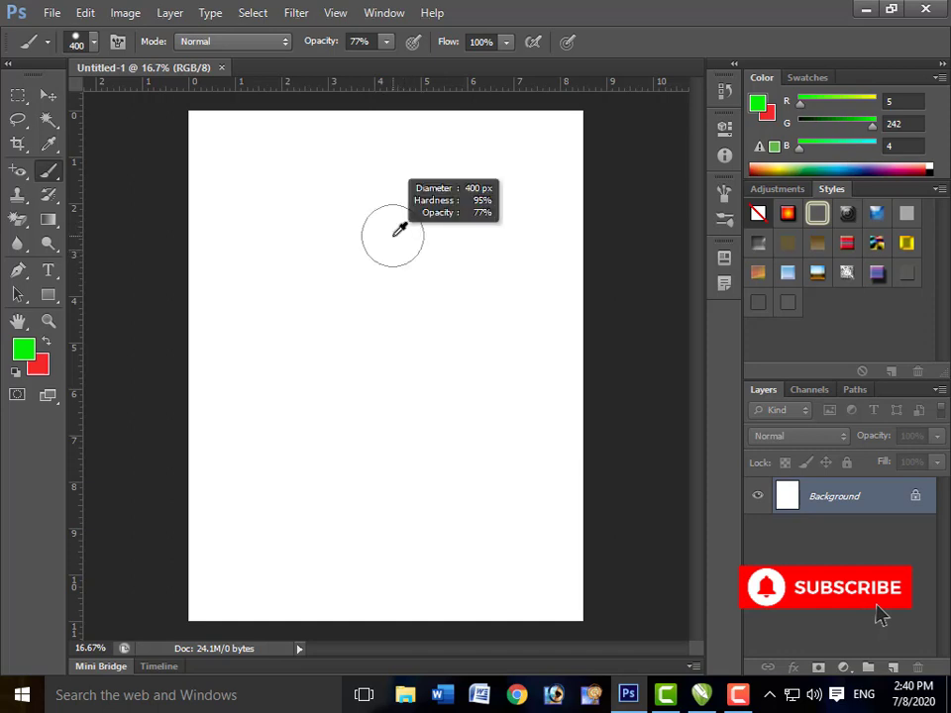
mouse_move(397, 232)
left_mouse_down()
mouse_move(387, 100)
mouse_move(388, 405)
mouse_move(393, 213)
mouse_move(395, 229)
mouse_move(412, 240)
mouse_move(511, 253)
mouse_move(447, 267)
mouse_move(360, 259)
mouse_move(380, 250)
mouse_move(397, 262)
left_mouse_up()
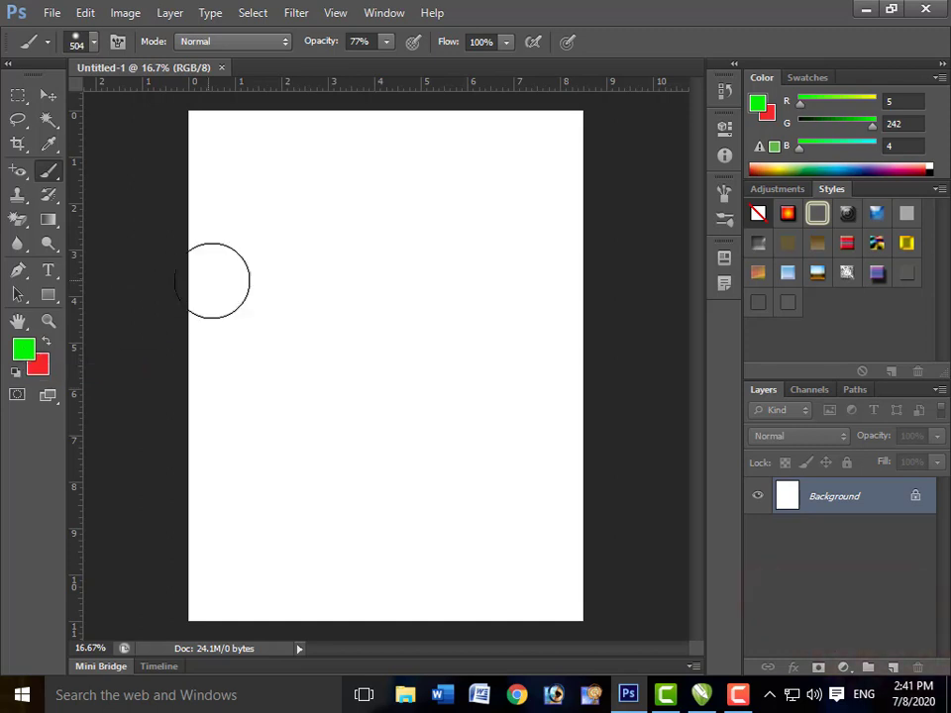
key("bracketleft")
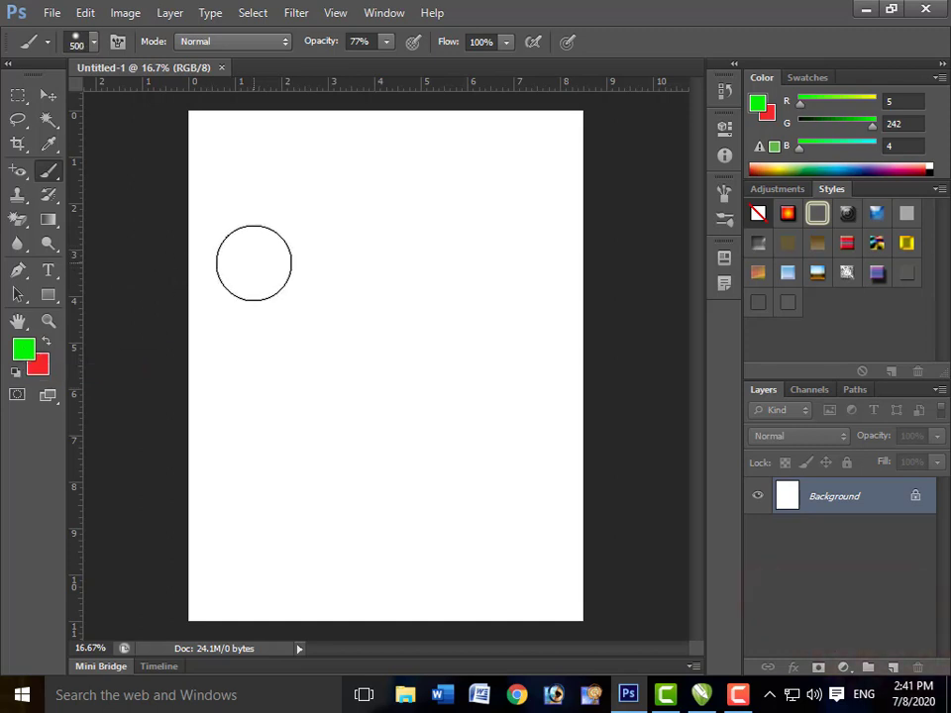
key("bracketleft")
key("bracketleft")
key("bracketleft")
Paint six separate soft green dots across the upper and middle part of the page.
left_click(267, 185)
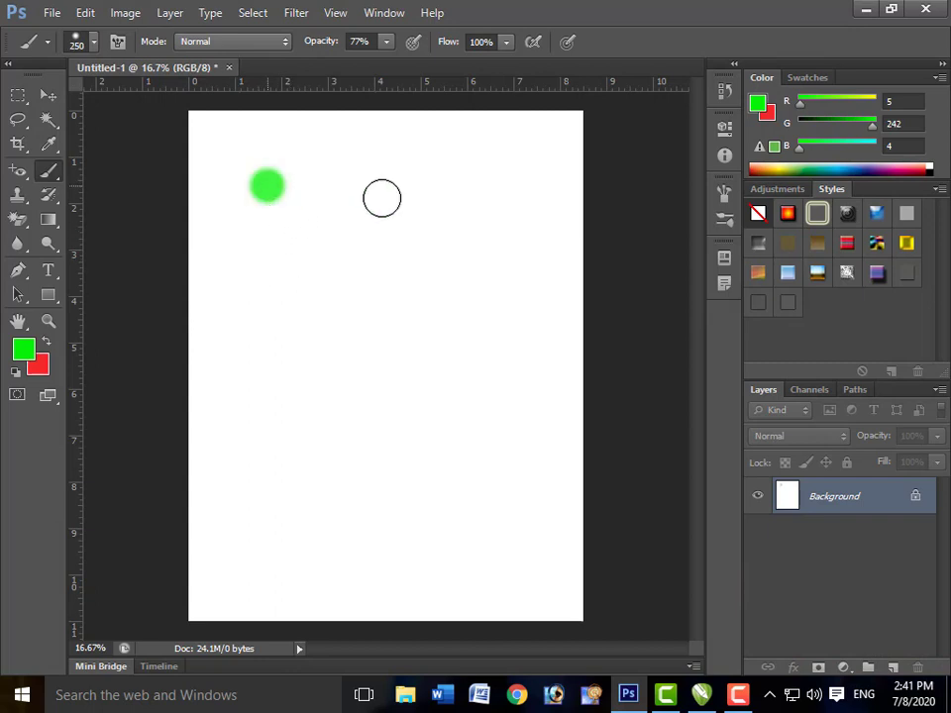
left_click(443, 189)
left_click(449, 334)
left_click(340, 352)
left_click(341, 234)
left_click(402, 413)
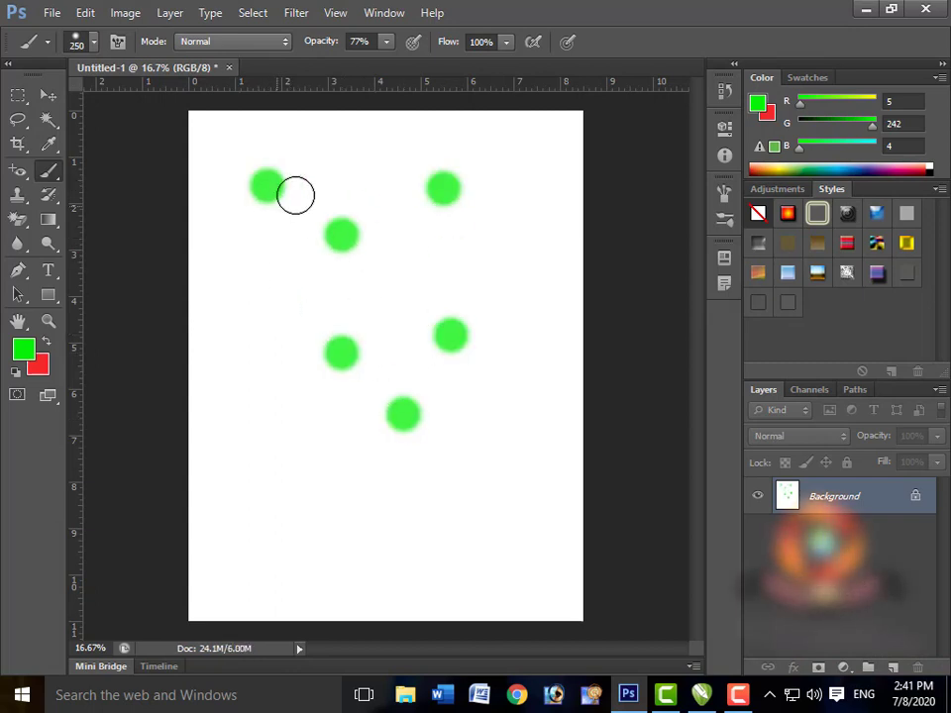
Undo all six green dots so the page is blank.
key("ctrl+alt+z")
key("ctrl+alt+z")
key("ctrl+alt+z")
key("ctrl+alt+z")
key("ctrl+alt+z")
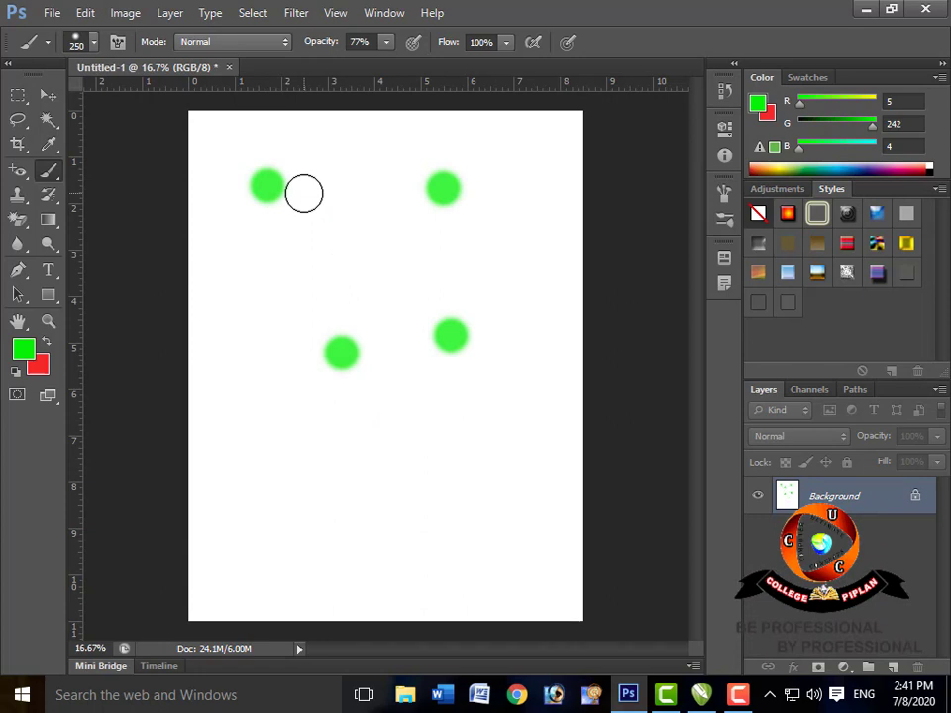
key("ctrl+alt+z")
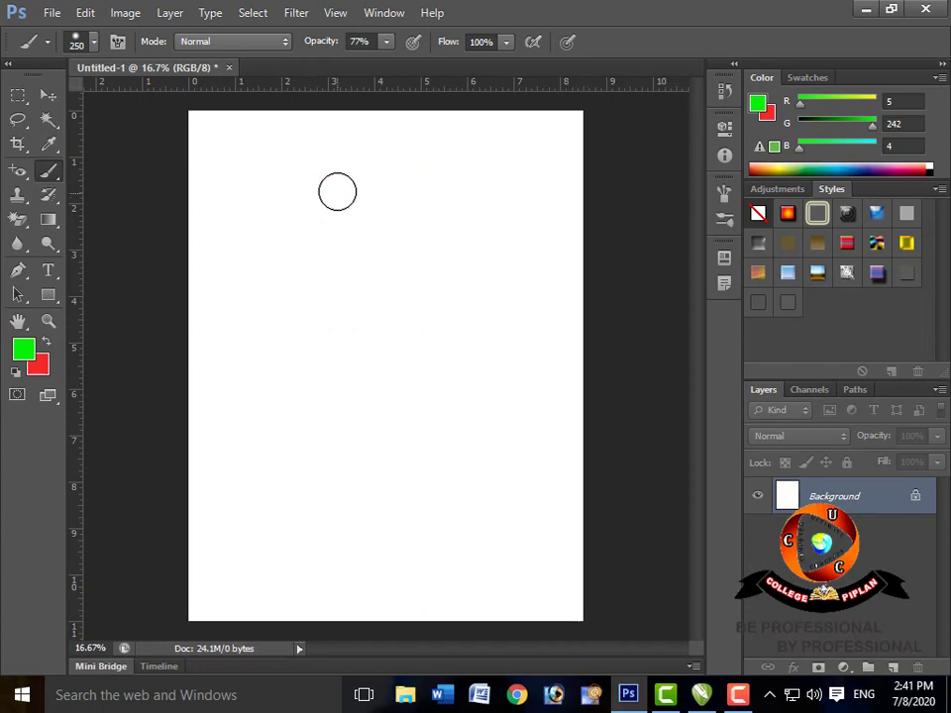
Look through the brush picker's size, hardness and tip presets and its list of brush libraries.
right_click(336, 190)
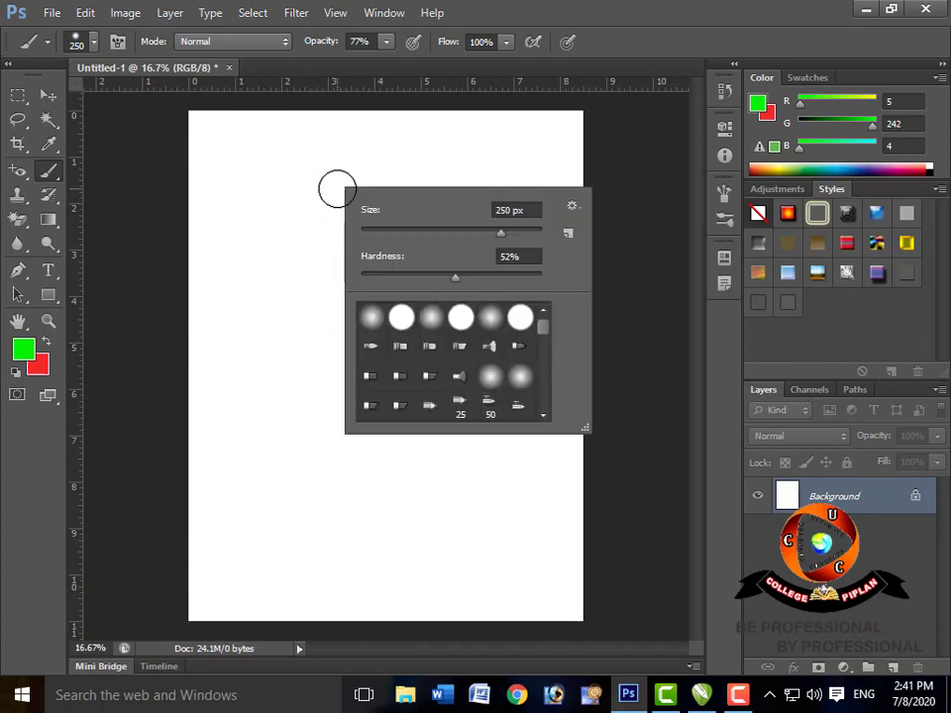
left_click(571, 208)
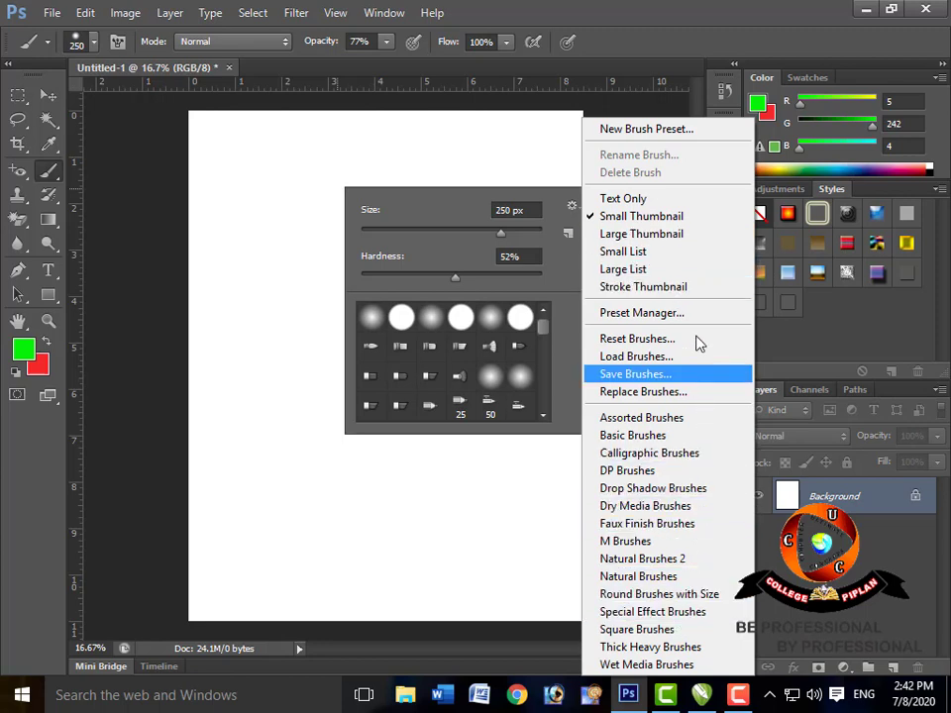
left_click(557, 214)
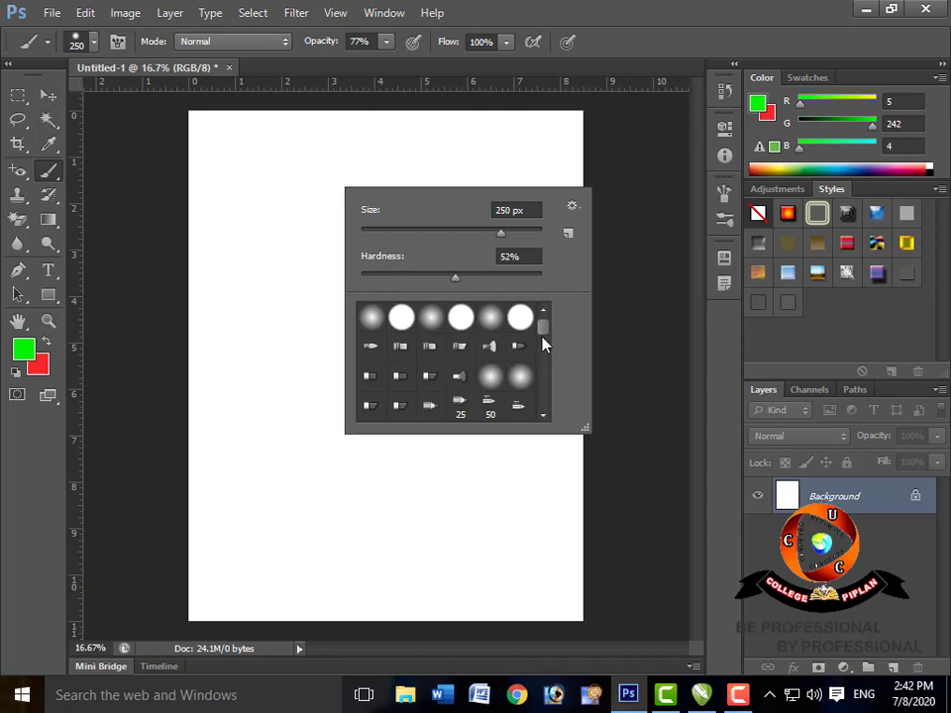
mouse_move(545, 334)
left_mouse_down()
mouse_move(548, 413)
mouse_move(546, 329)
left_mouse_up()
left_click(506, 156)
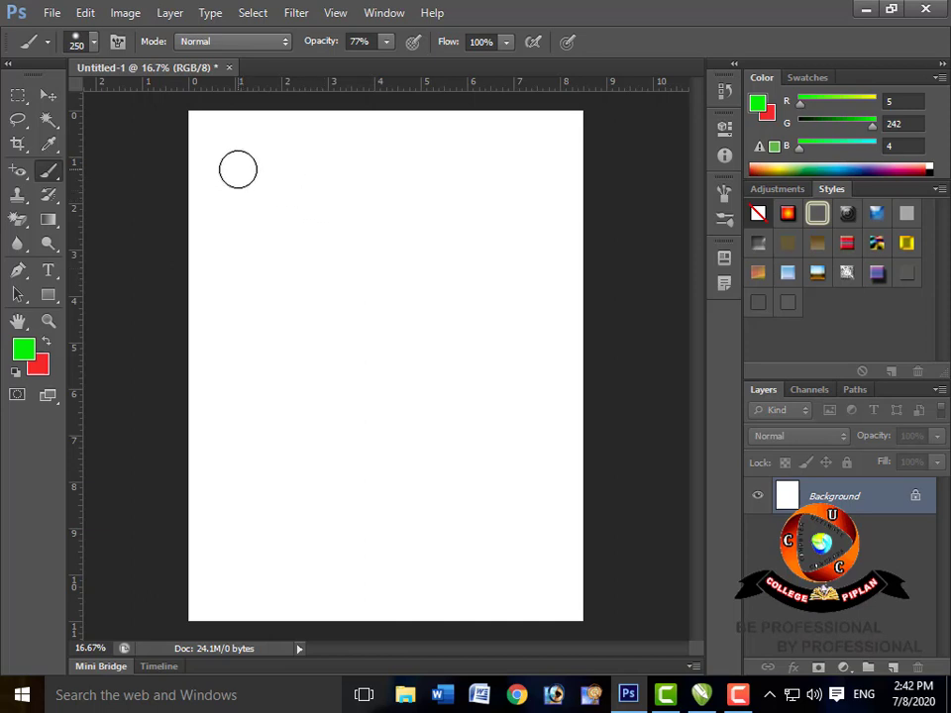
Paint one freehand check-shaped green stroke across the page and undo it.
mouse_move(237, 169)
left_mouse_down()
mouse_move(463, 367)
mouse_move(495, 267)
left_mouse_up()
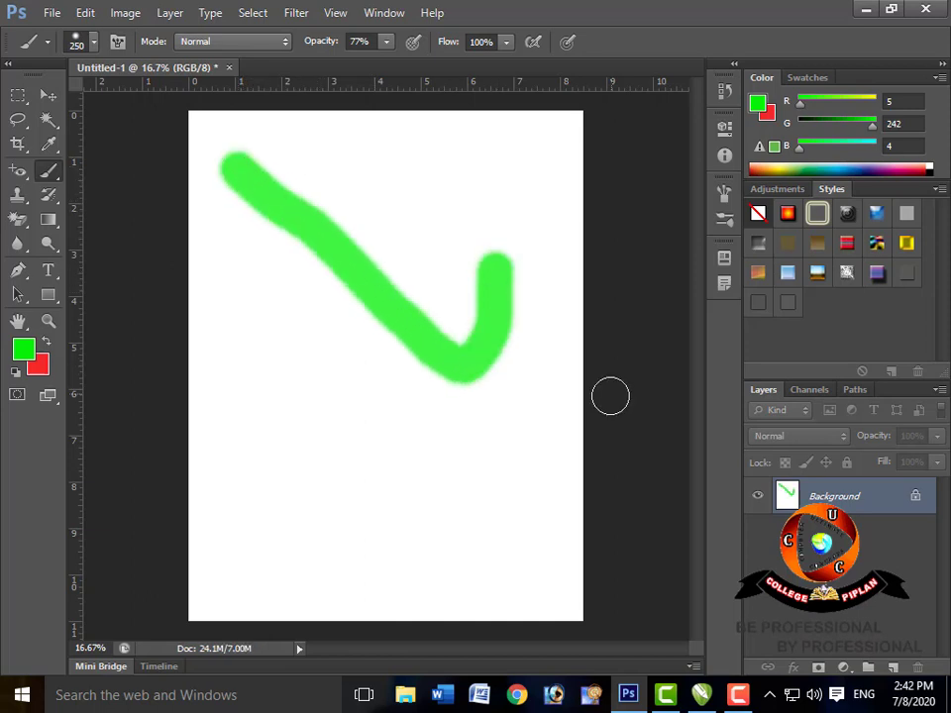
key("ctrl+z")
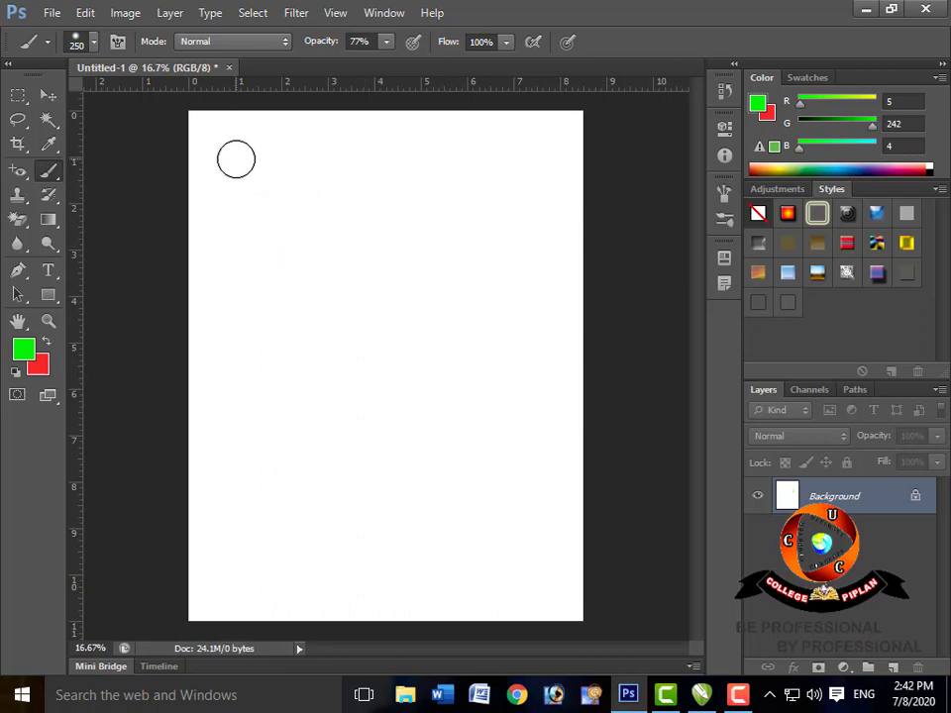
Paint a straight horizontal green stroke near the page's upper edge and a straight vertical stroke down from its right end.
mouse_move(236, 160)
left_mouse_down()
mouse_move(293, 180)
mouse_move(529, 220)
mouse_move(530, 269)
left_mouse_up()
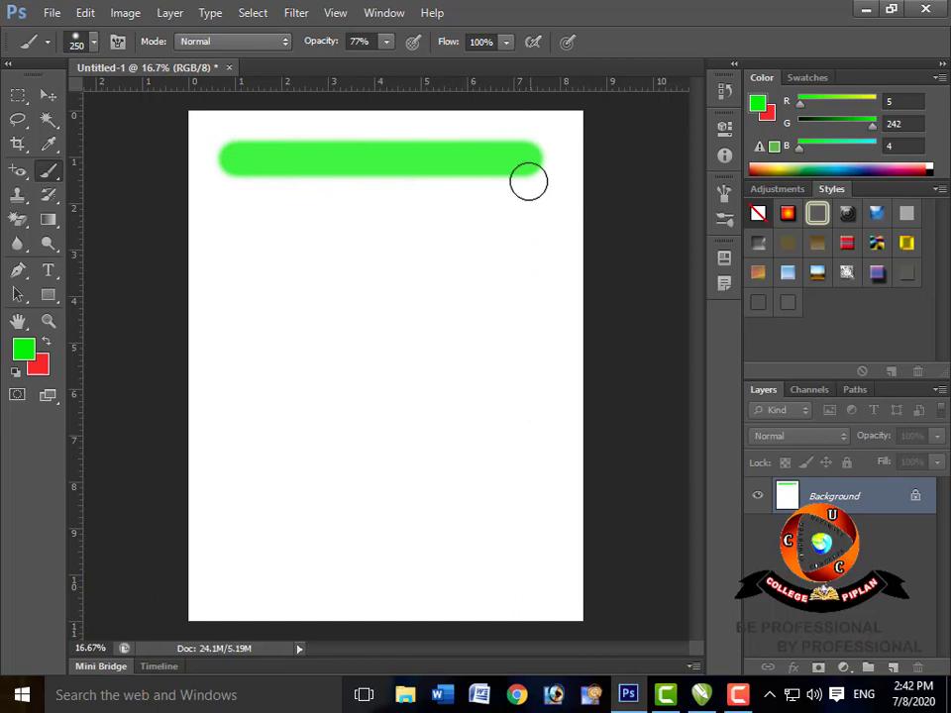
left_click_drag(526, 162, 529, 475)
Paint further straight and diagonal green strokes between the existing ones to form a closed grid with crossing lines.
left_click_drag(524, 322, 235, 325)
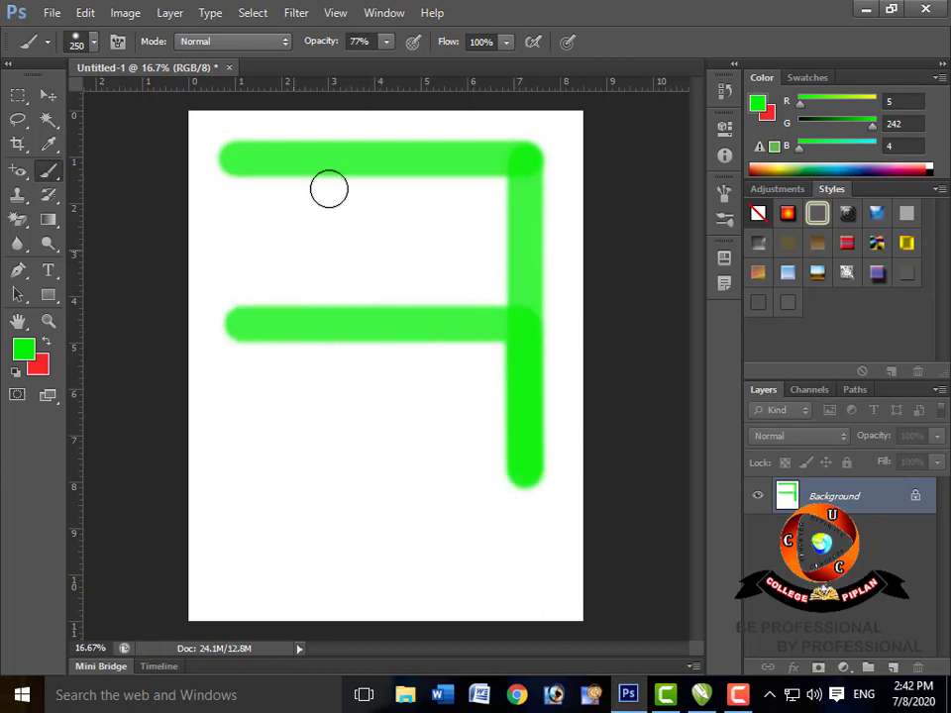
left_click(354, 160, "shift")
left_click_drag(354, 160, 357, 462)
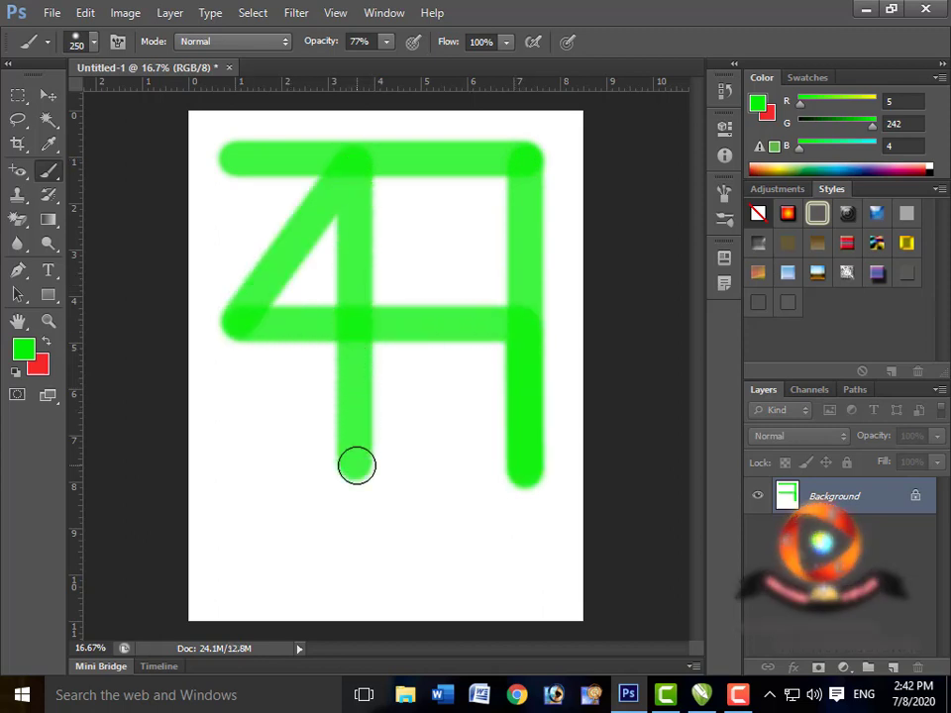
left_click(526, 469, "shift")
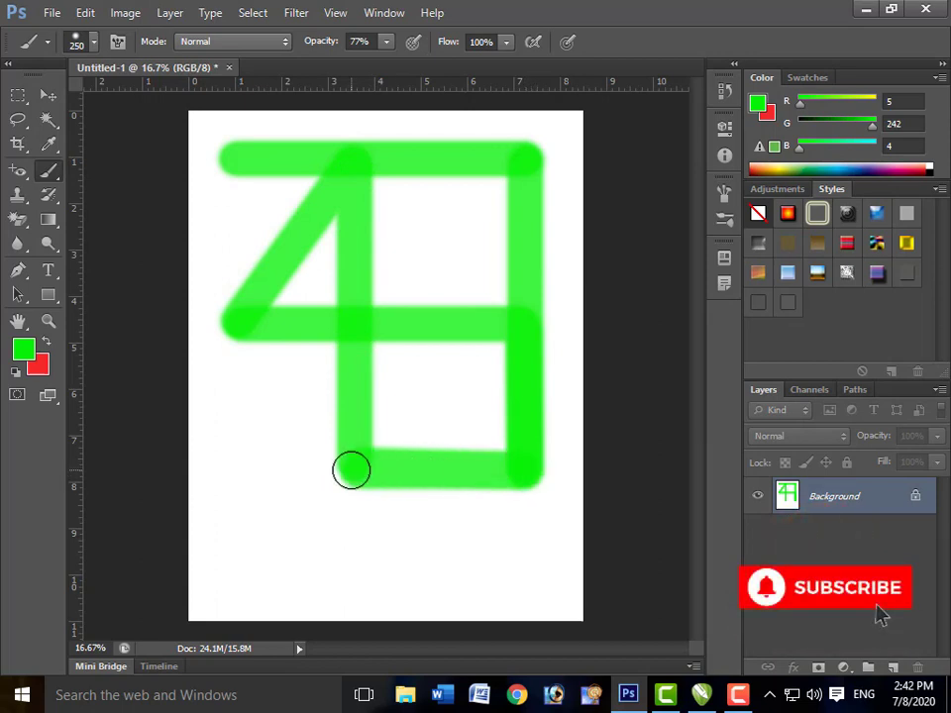
left_click(228, 464, "shift")
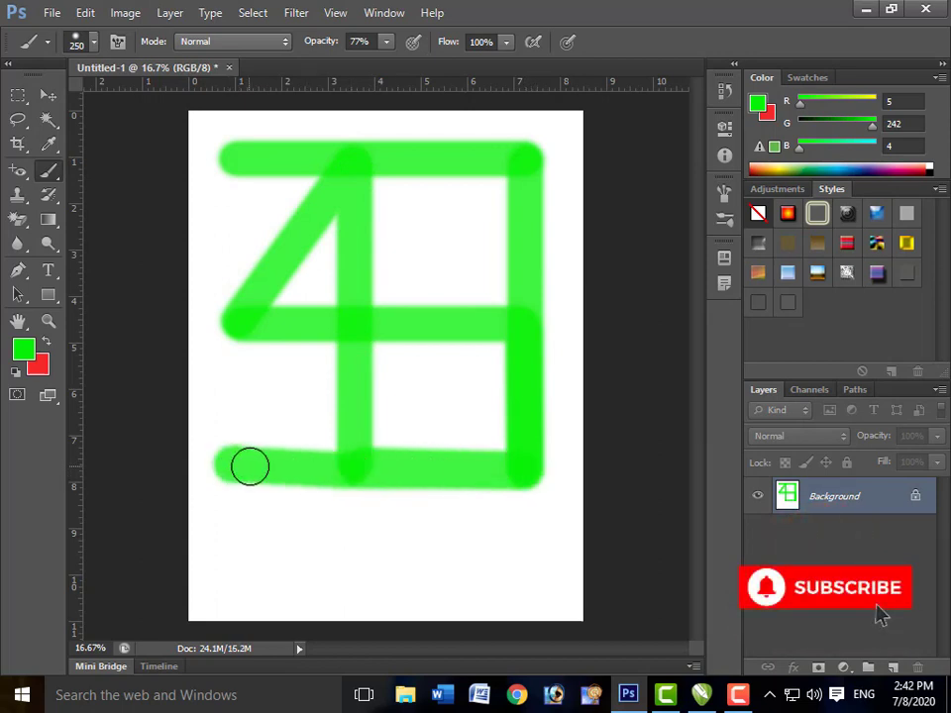
left_click_drag(234, 463, 236, 167)
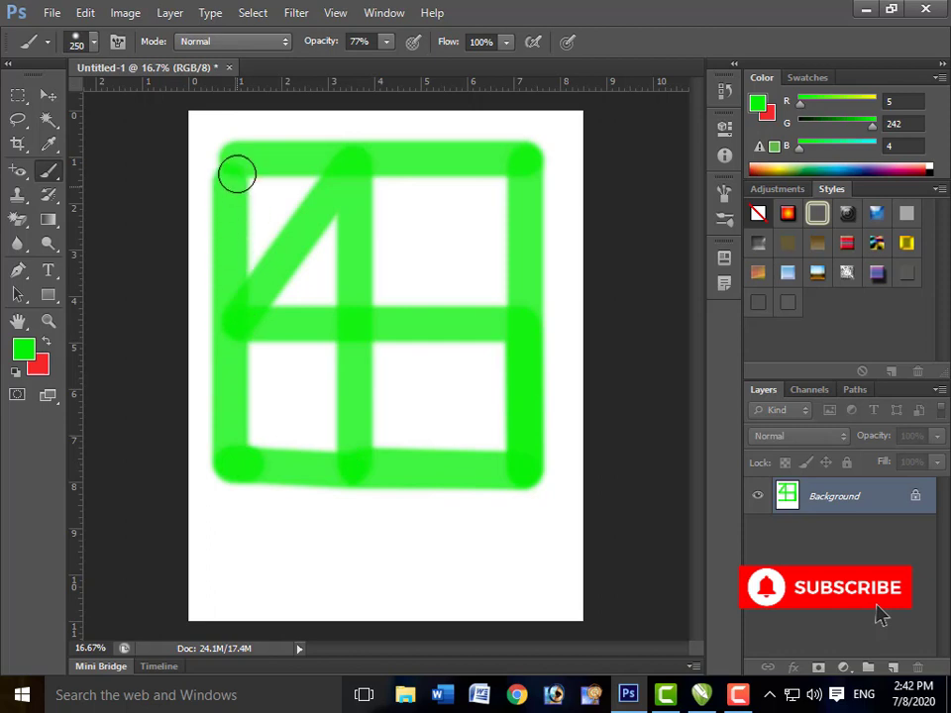
left_click(498, 173)
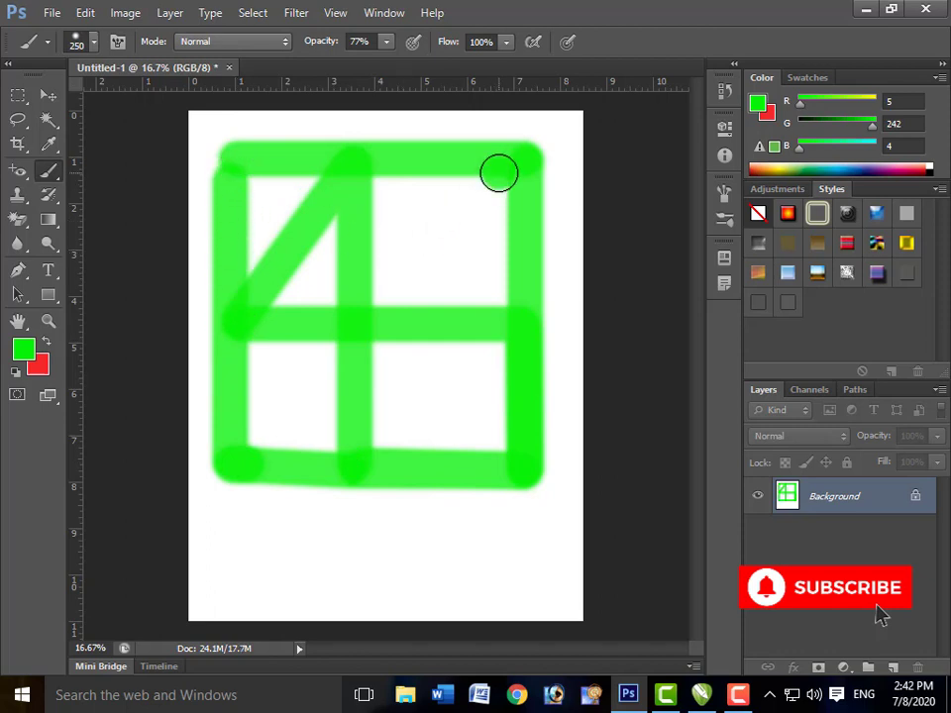
mouse_move(498, 174)
left_mouse_down()
mouse_move(380, 286)
mouse_move(231, 456)
left_mouse_up()
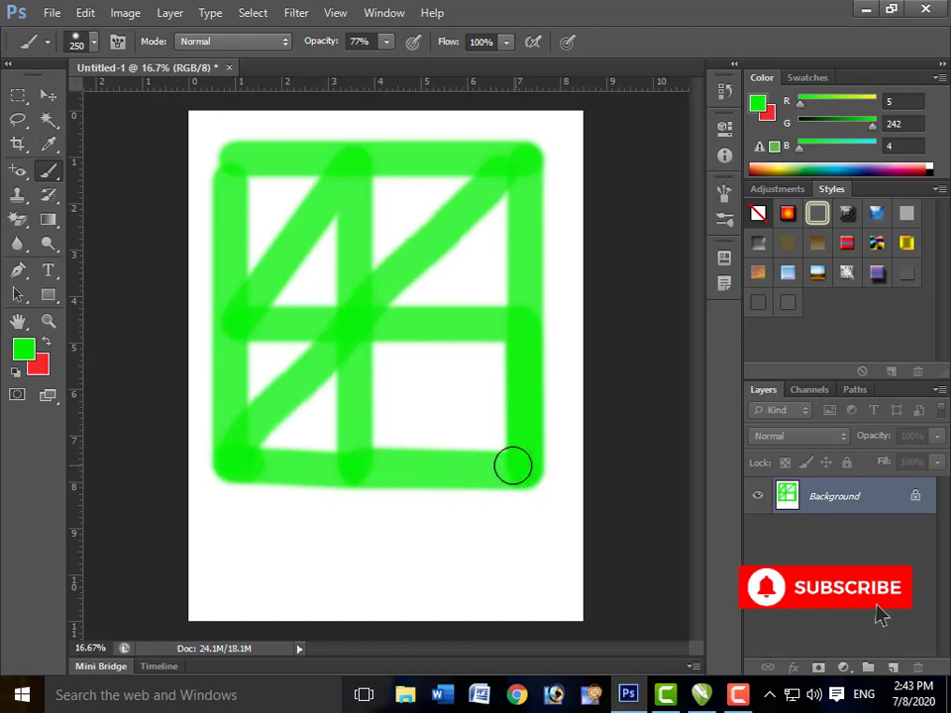
Undo the grid and diagonal strokes back to the first horizontal and vertical strokes.
key("ctrl+alt+z")
key("ctrl+alt+z")
key("ctrl+alt+z")
key("ctrl+alt+z")
key("ctrl+alt+z")
key("ctrl+alt+z")
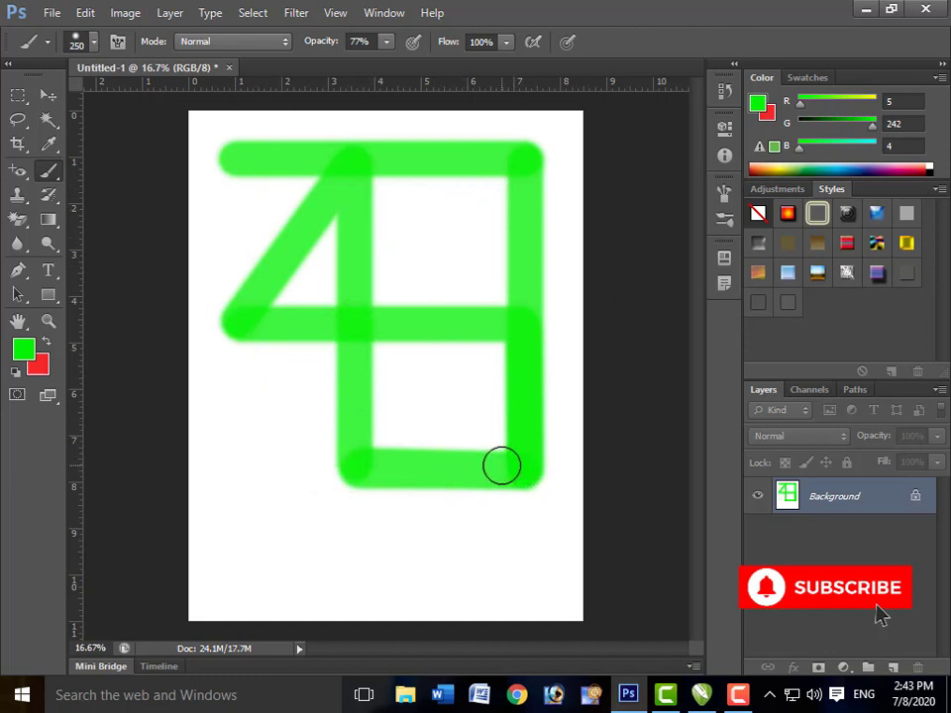
key("ctrl+alt+z")
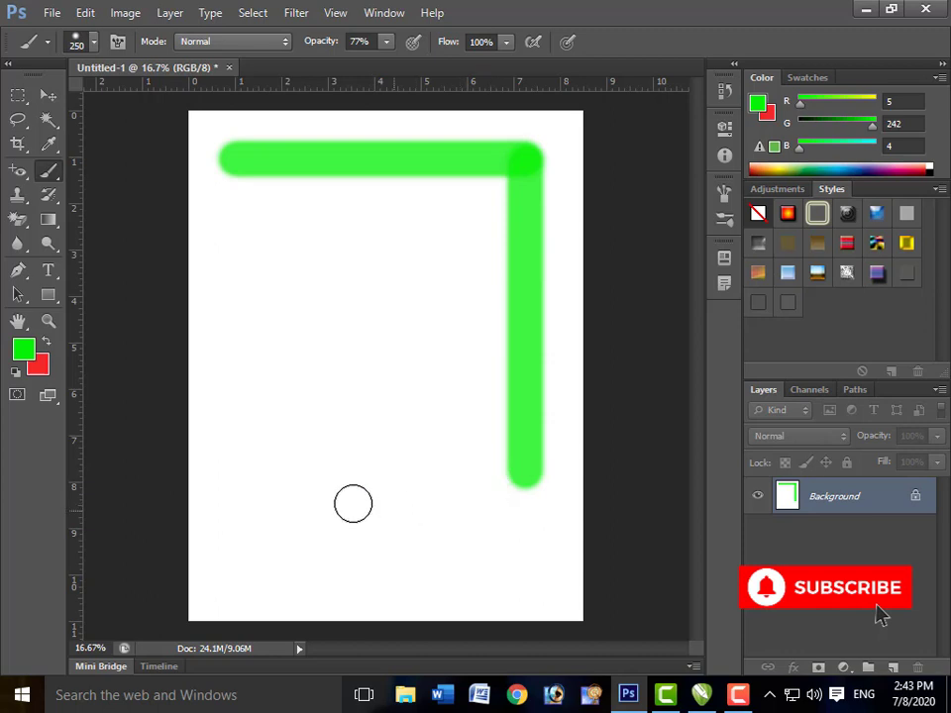
Paint a straight green stroke across the lower end and another up the open side to close the rectangle.
left_click(522, 469)
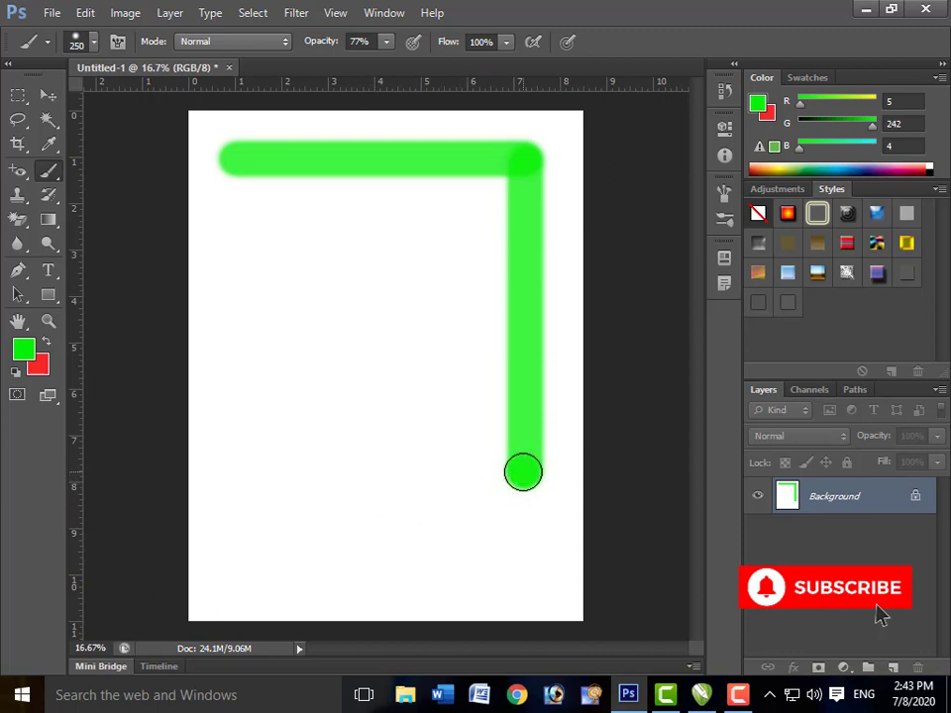
left_click(234, 471, "shift")
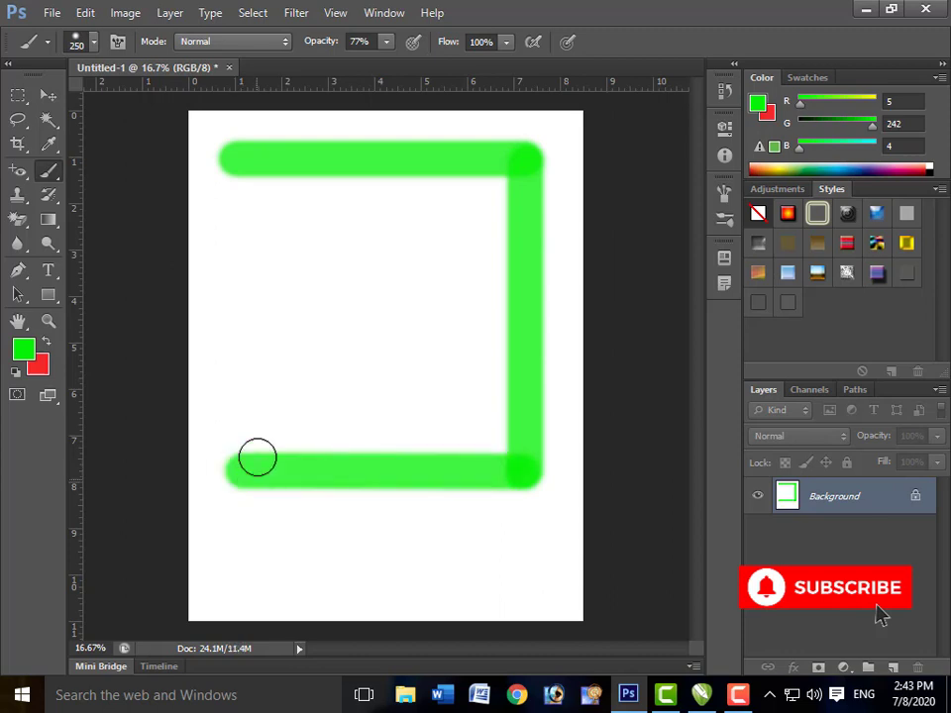
left_click(234, 157, "shift")
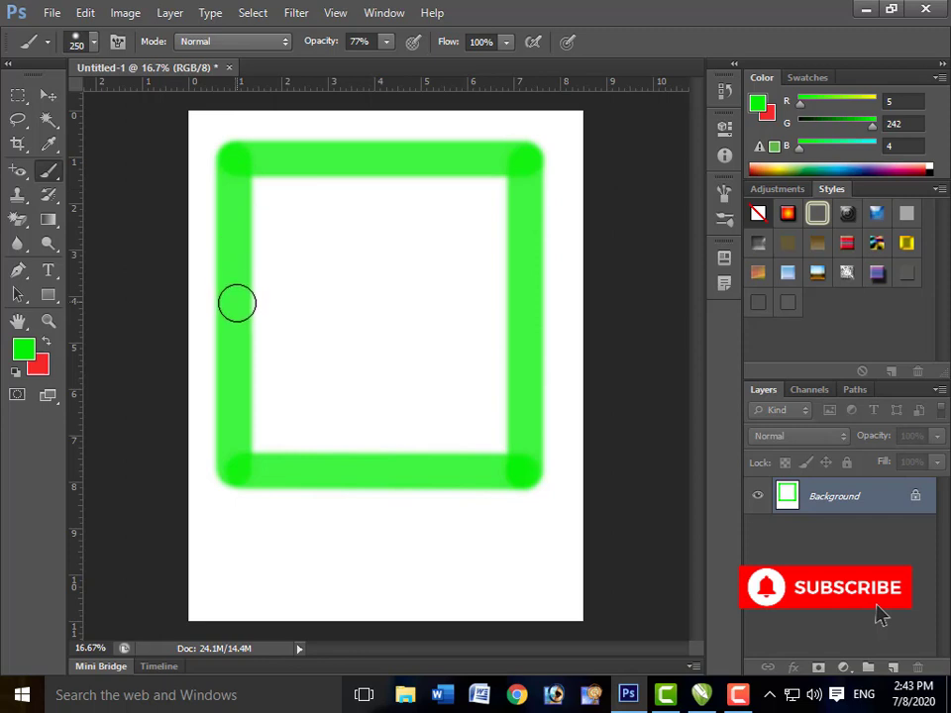
Paint straight green strokes through the rectangle's middle, one horizontal and one vertical, dividing it into four cells.
left_click(230, 309)
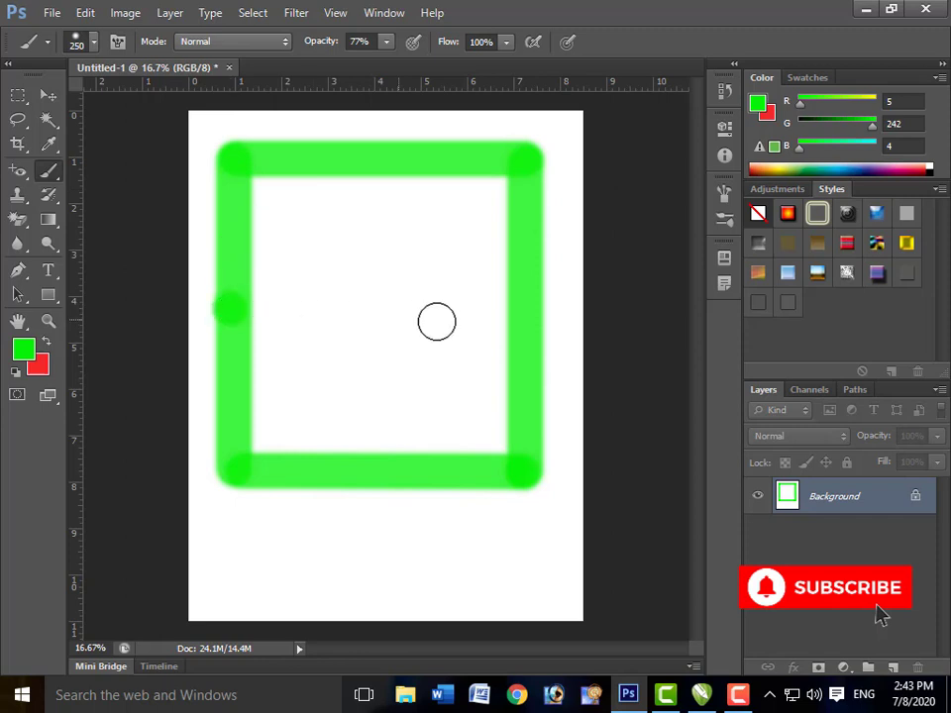
left_click(527, 312, "shift")
left_click(371, 156)
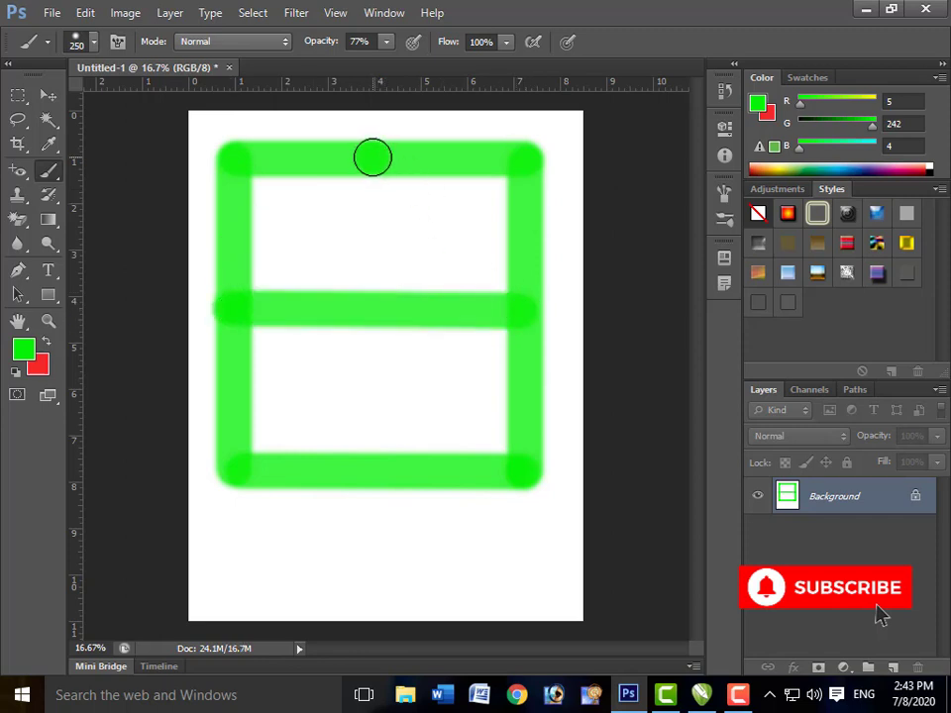
left_click(362, 466, "shift")
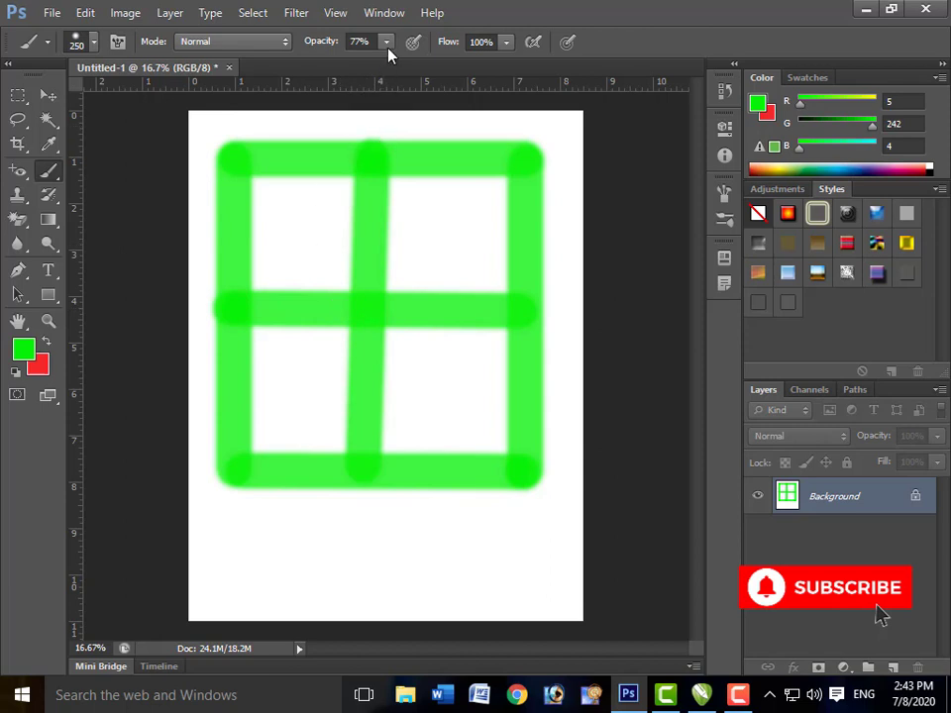
Set the brush flow to 12% and paint freehand curved strokes over and around the green grid.
left_click(507, 43)
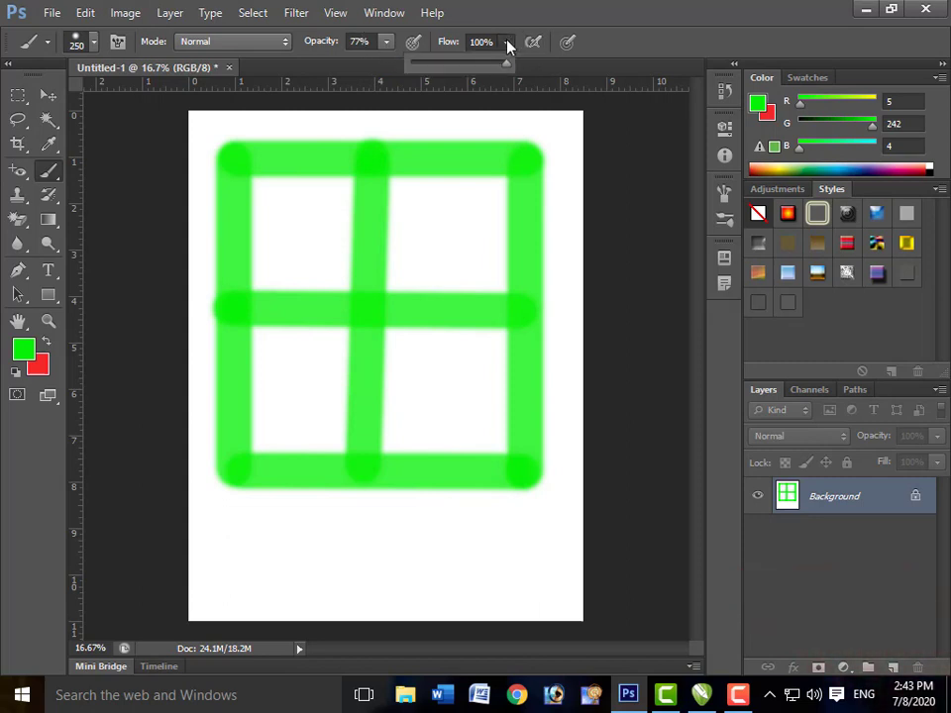
left_click(424, 63)
mouse_move(487, 201)
left_mouse_down()
mouse_move(415, 256)
mouse_move(386, 263)
mouse_move(340, 232)
mouse_move(296, 291)
mouse_move(296, 374)
mouse_move(389, 432)
mouse_move(456, 380)
mouse_move(421, 436)
left_mouse_up()
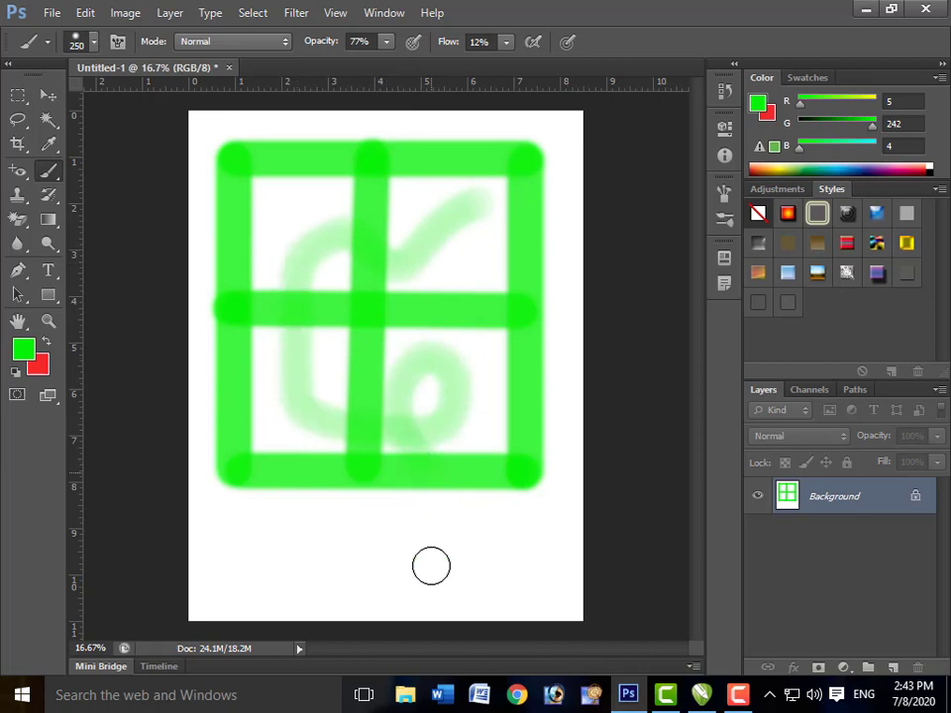
mouse_move(430, 567)
left_mouse_down()
mouse_move(322, 539)
mouse_move(276, 579)
mouse_move(256, 548)
mouse_move(419, 588)
mouse_move(497, 548)
mouse_move(460, 555)
mouse_move(494, 541)
mouse_move(555, 539)
mouse_move(549, 423)
mouse_move(564, 298)
mouse_move(551, 127)
mouse_move(499, 117)
mouse_move(317, 124)
left_mouse_up()
Set the brush flow back to 100% and paint two more freehand green strokes over the grid.
left_click(506, 43)
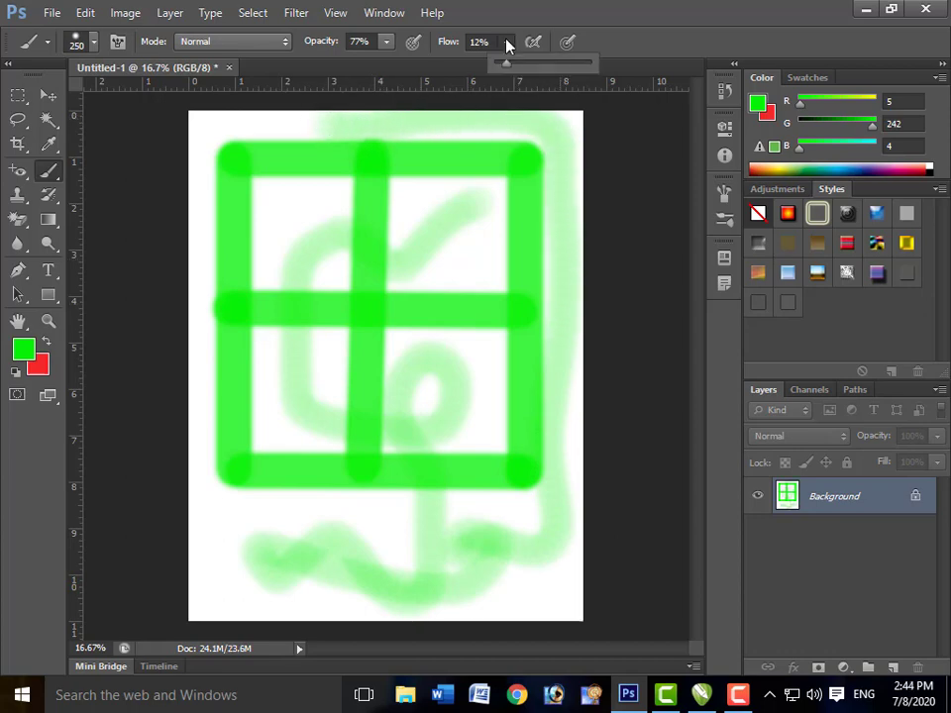
left_click_drag(581, 67, 592, 66)
mouse_move(558, 144)
left_mouse_down()
mouse_move(531, 558)
mouse_move(255, 548)
mouse_move(436, 471)
left_mouse_up()
mouse_move(448, 389)
left_mouse_down()
mouse_move(348, 286)
mouse_move(452, 388)
mouse_move(422, 171)
mouse_move(389, 219)
mouse_move(479, 317)
left_mouse_up()
Undo all the freehand and straight green strokes until the page is blank.
key("ctrl+alt+z")
key("ctrl+alt+z")
key("ctrl+alt+z")
key("ctrl+alt+z")
key("ctrl+alt+z")
key("ctrl+alt+z")
key("ctrl+alt+z")
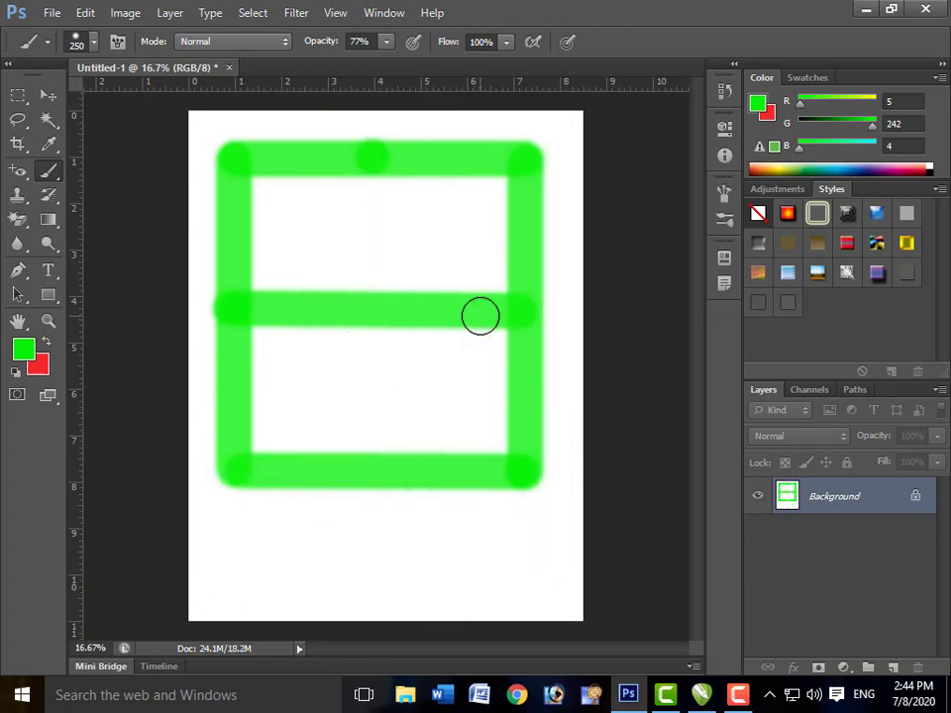
key("ctrl+alt+z")
key("ctrl+alt+z")
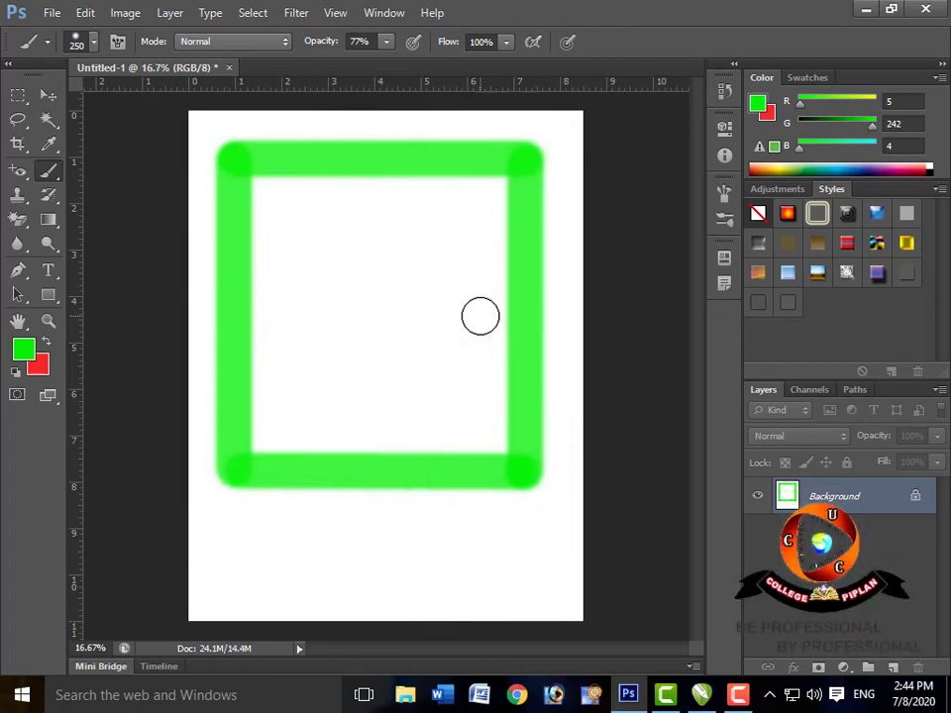
key("ctrl+alt+z")
key("ctrl+alt+z")
key("ctrl+alt+z")
key("ctrl+alt+z")
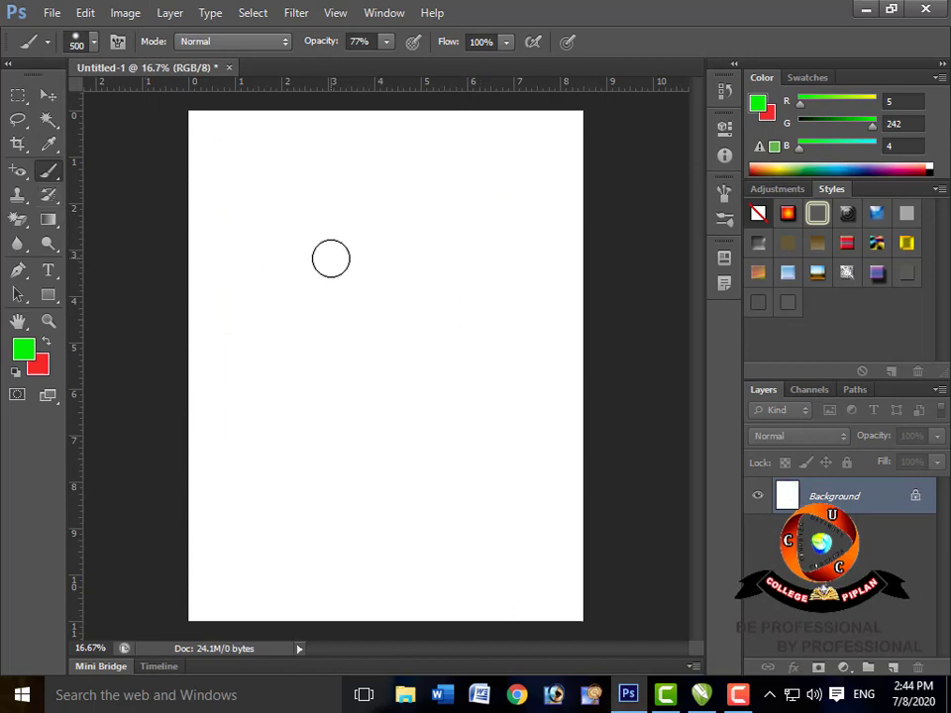
Enlarge the brush to 800 px and paint a single green dab in the upper part of the page.
key("bracketright")
key("bracketright")
key("bracketright")
left_click(318, 257)
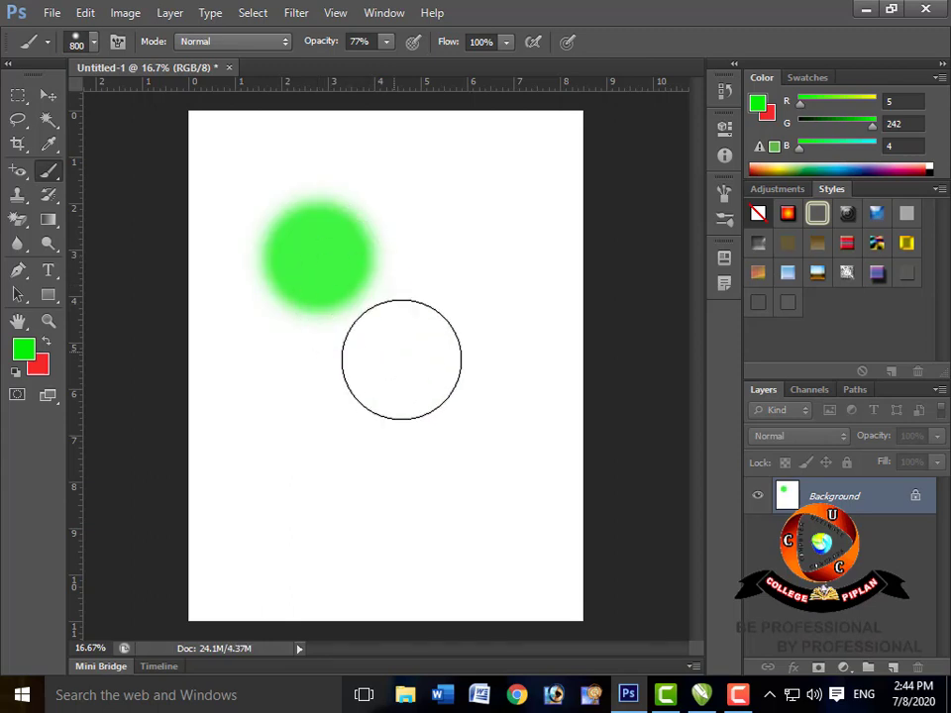
Create a new layer and paint a red dab on it beside the green one, overlapping its edge.
key("ctrl+shift+n")
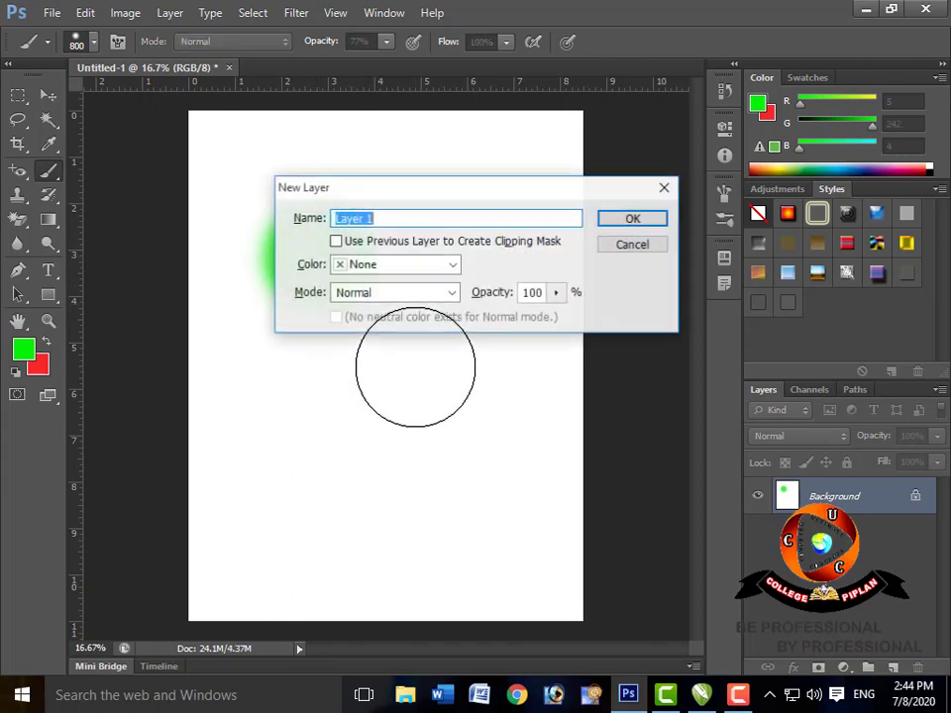
left_click(628, 221)
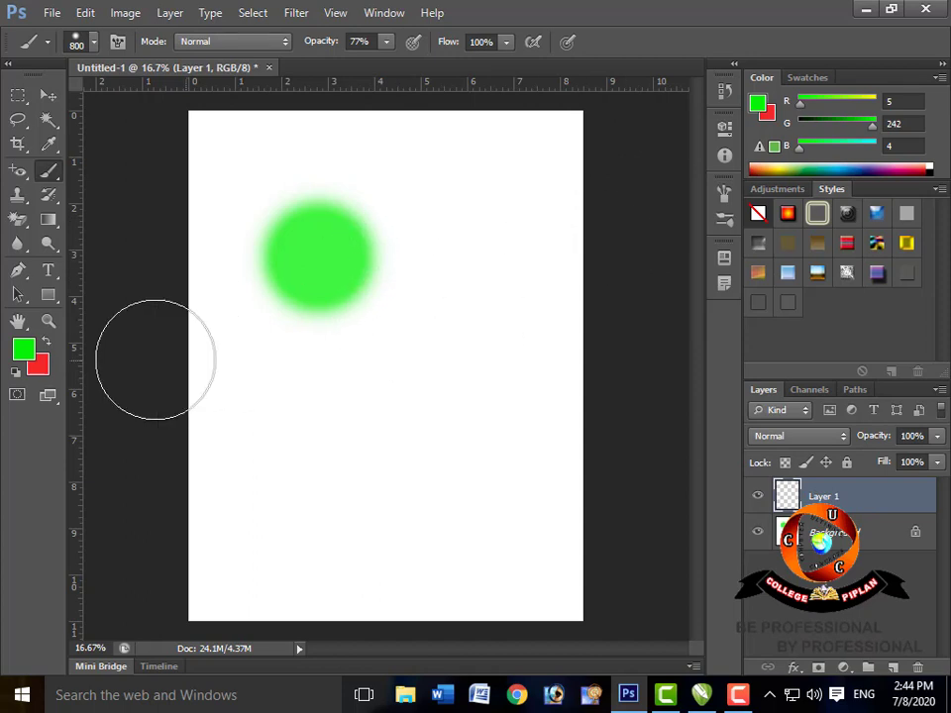
left_click(46, 341)
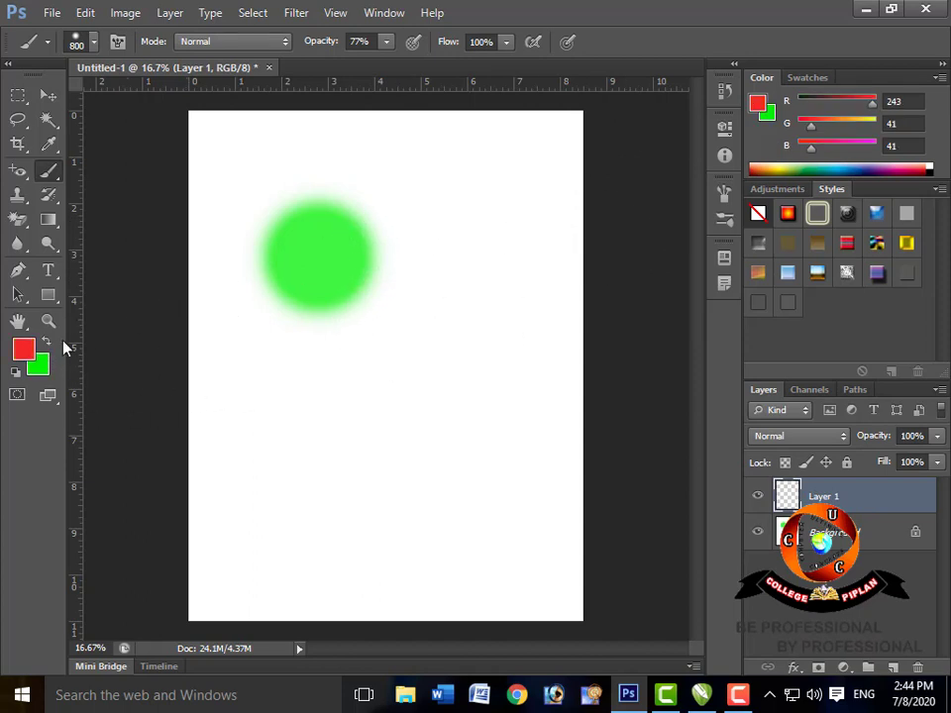
left_click(403, 255)
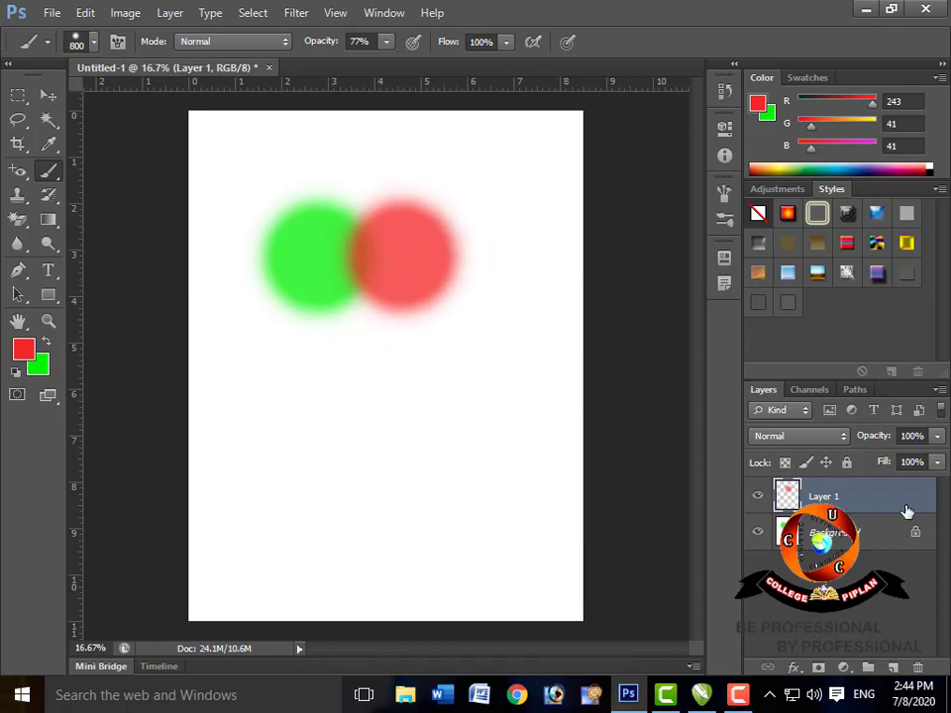
Try different opacity values on the layer that holds the red dab.
left_click(936, 437)
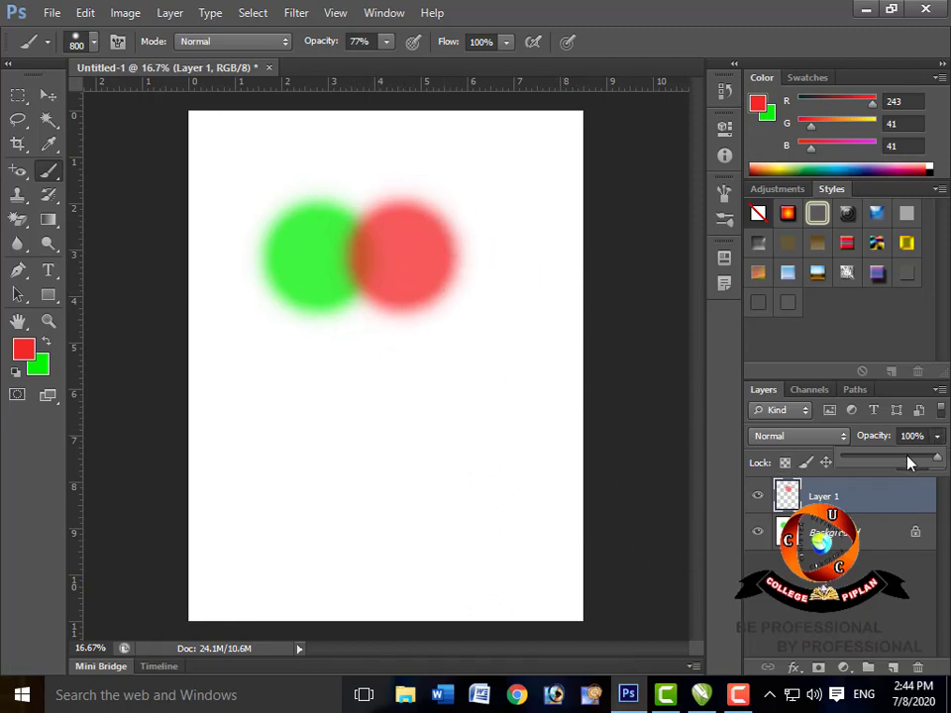
mouse_move(909, 461)
left_mouse_down()
mouse_move(844, 458)
mouse_move(931, 466)
left_mouse_up()
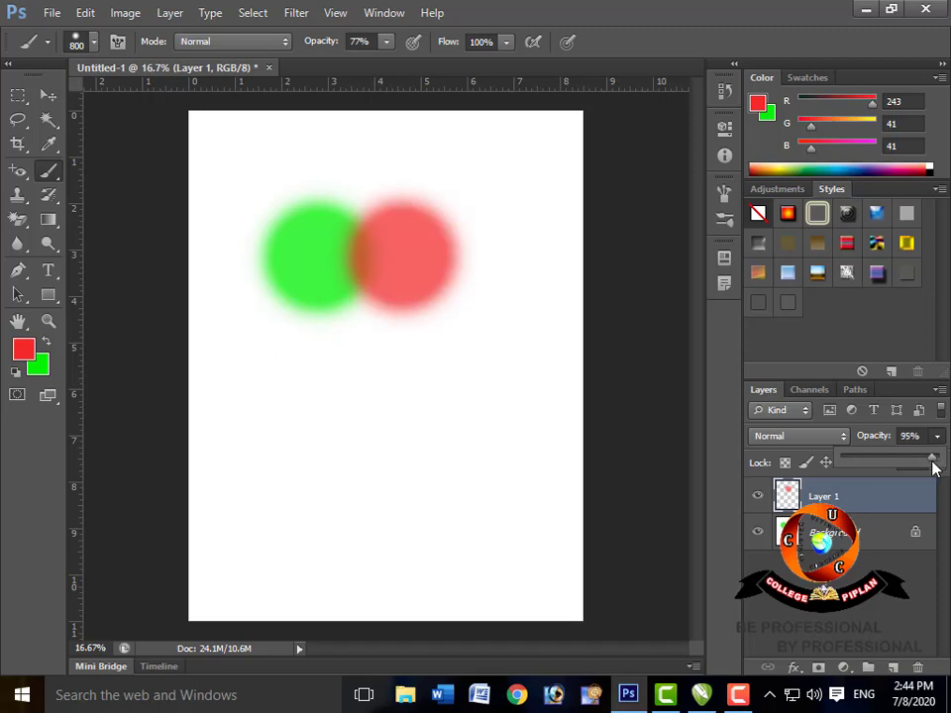
Convert the Background into a regular unlocked layer, and hide and show it once.
left_click(863, 540)
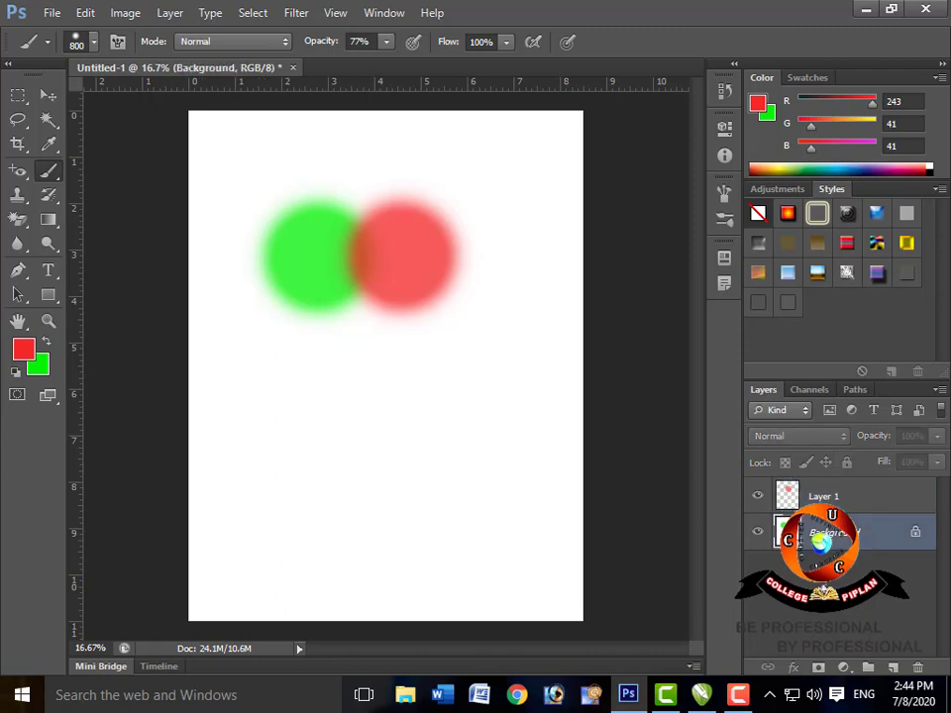
double_click(870, 541)
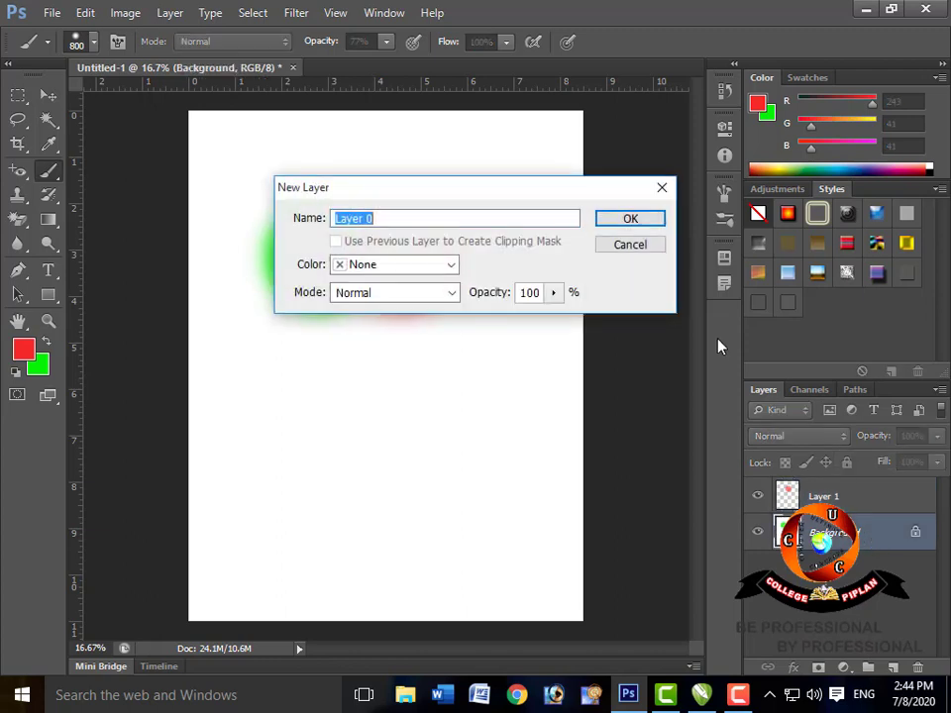
left_click(624, 221)
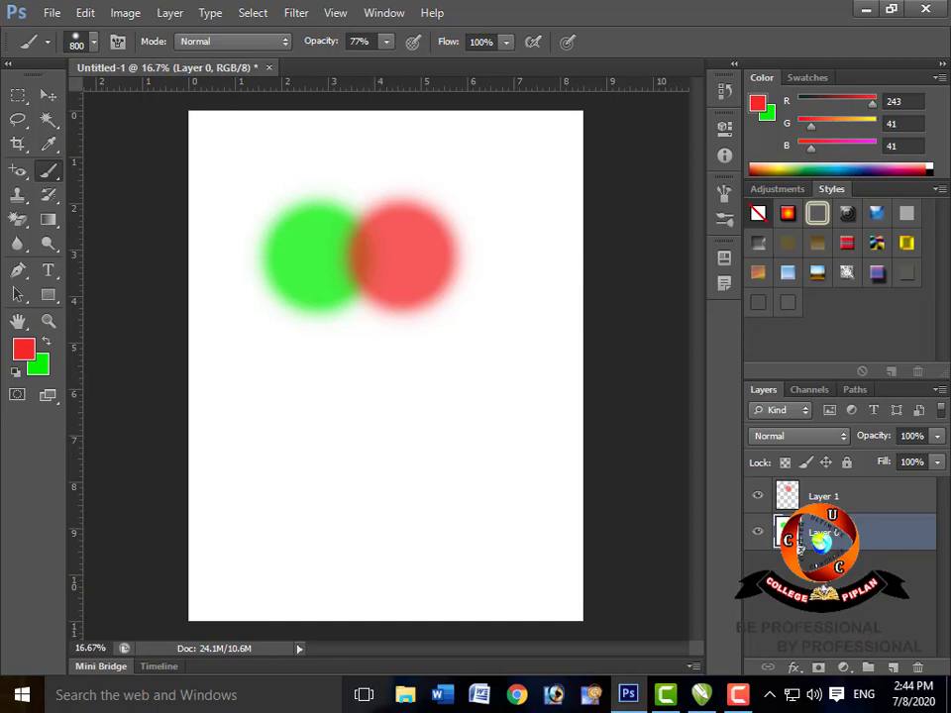
left_click(758, 534)
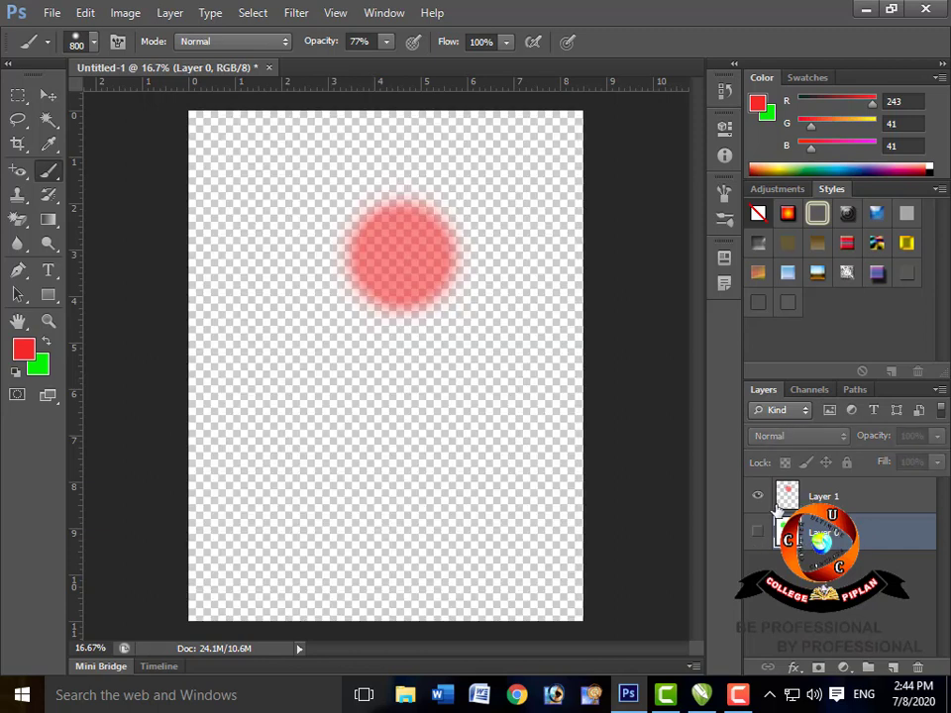
left_click(758, 534)
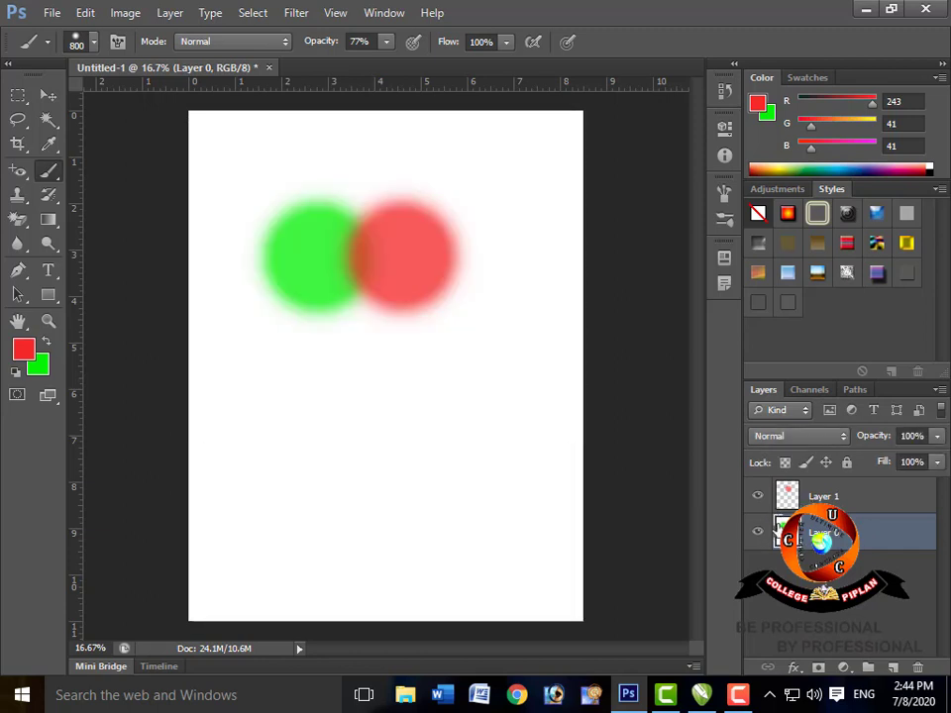
Lower the opacity of the green dab's layer to 25% and restore it to 100%.
left_click(936, 436)
left_click(866, 459)
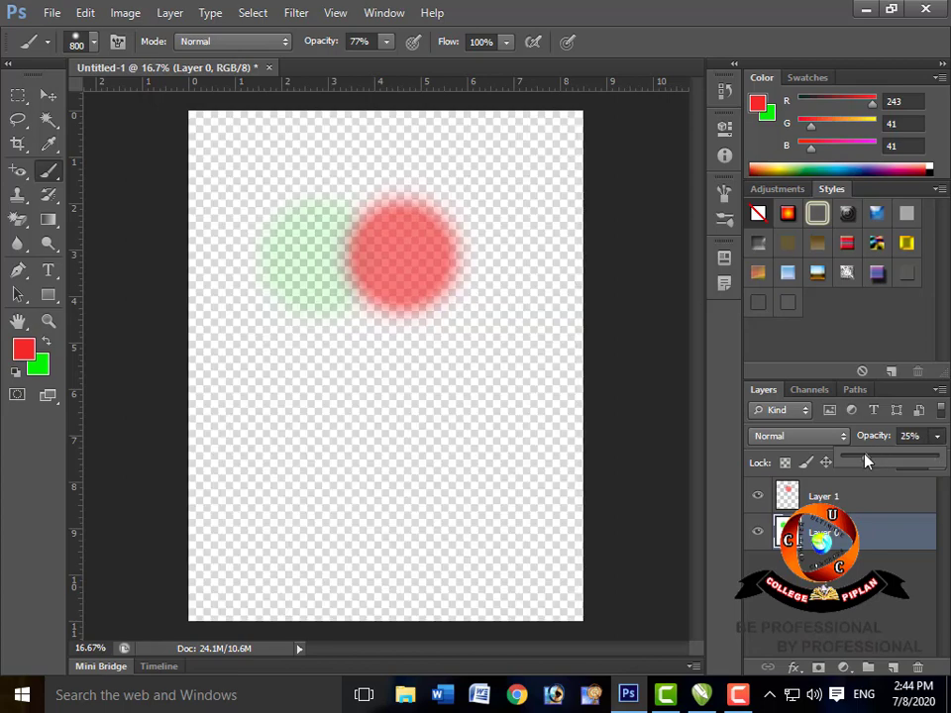
left_click_drag(883, 462, 939, 462)
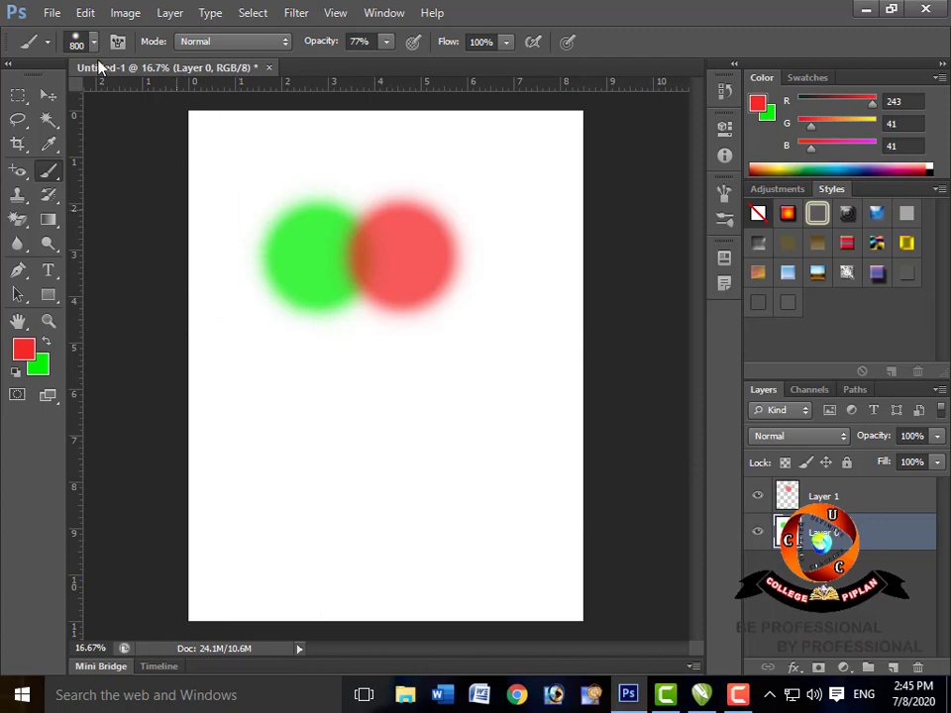
Choose the 112 px Dune Grass brush tip from the brush presets.
right_click(313, 185)
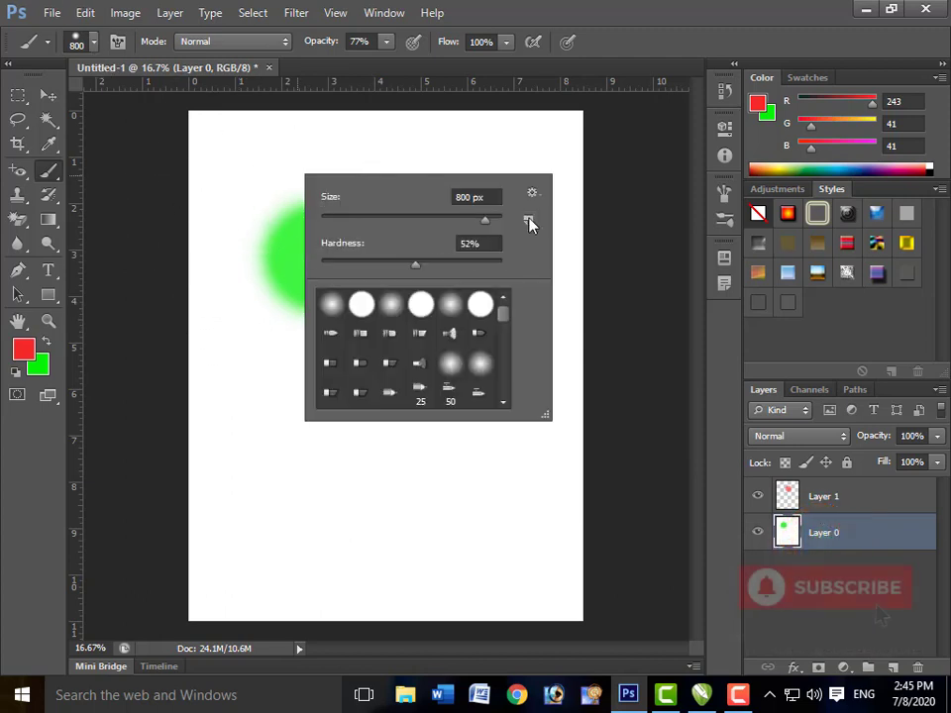
left_click_drag(501, 323, 504, 340)
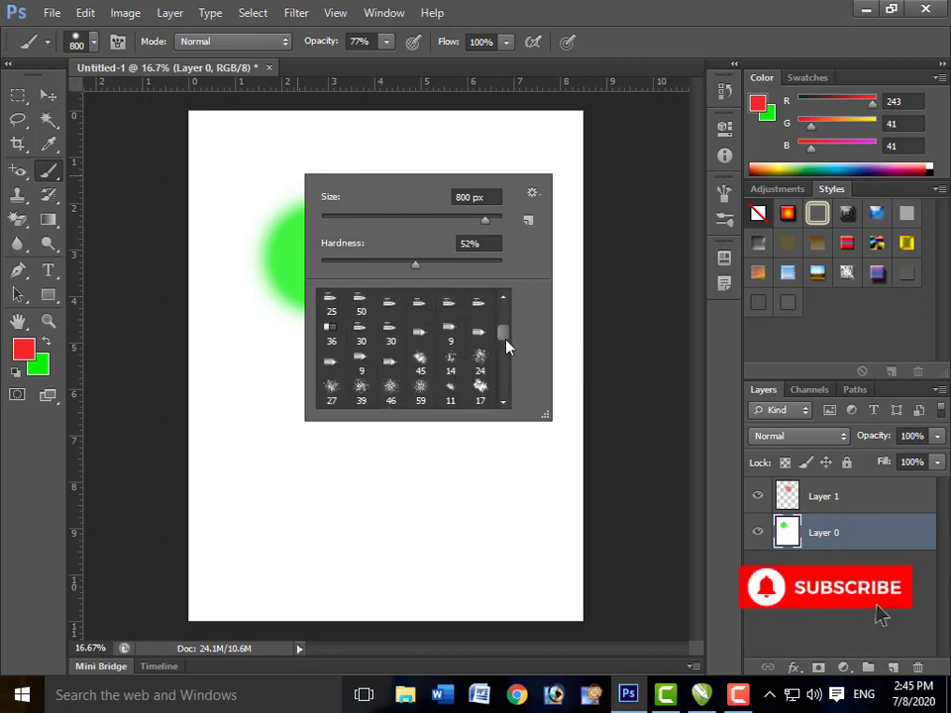
left_click(504, 405)
left_click(504, 405)
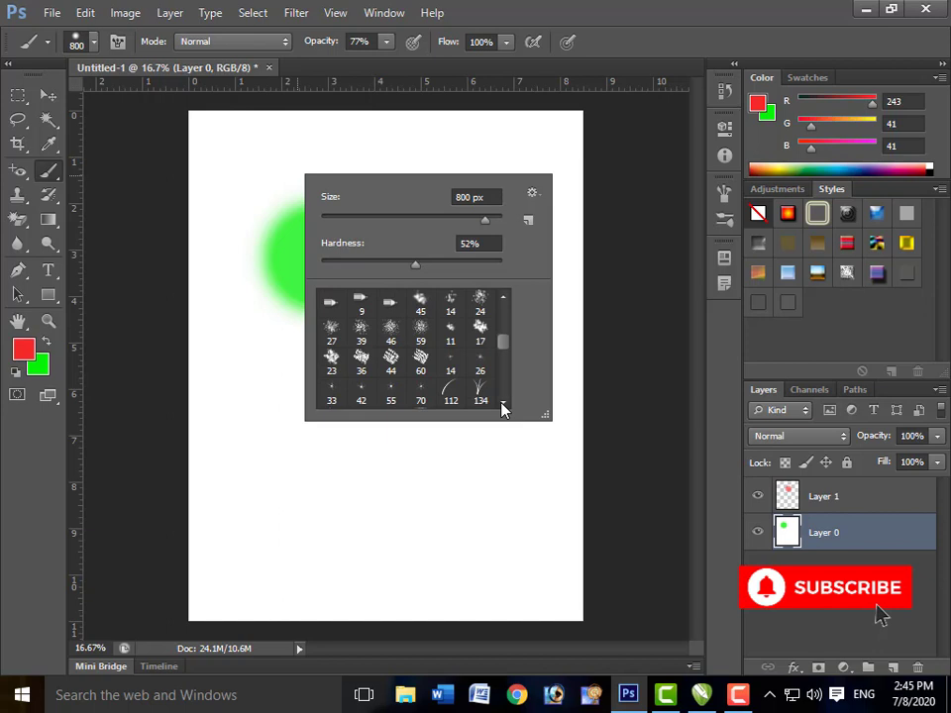
left_click(504, 405)
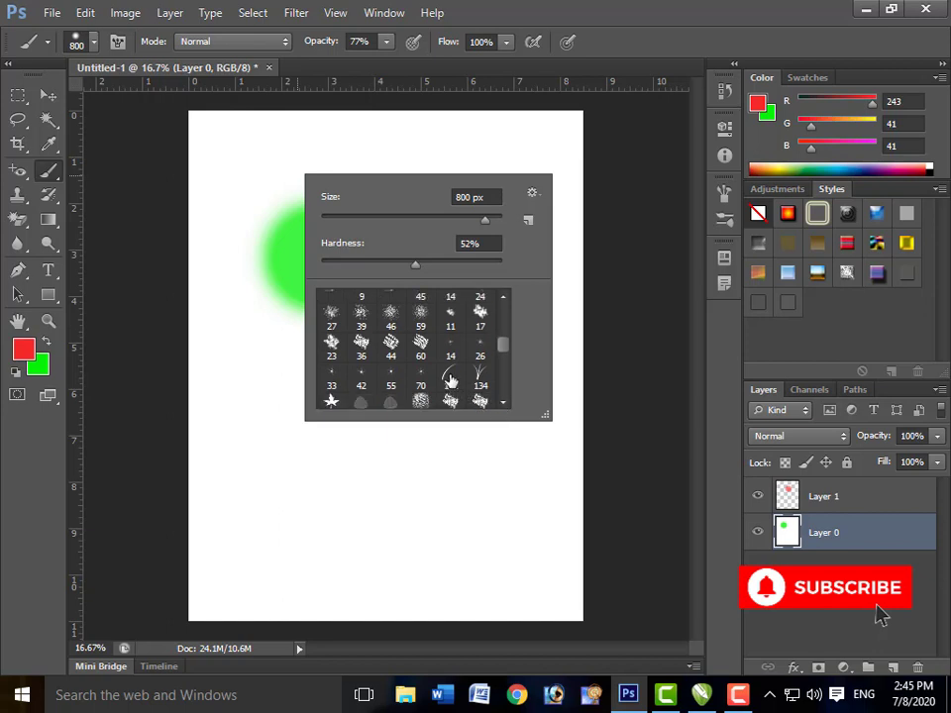
left_click(503, 404)
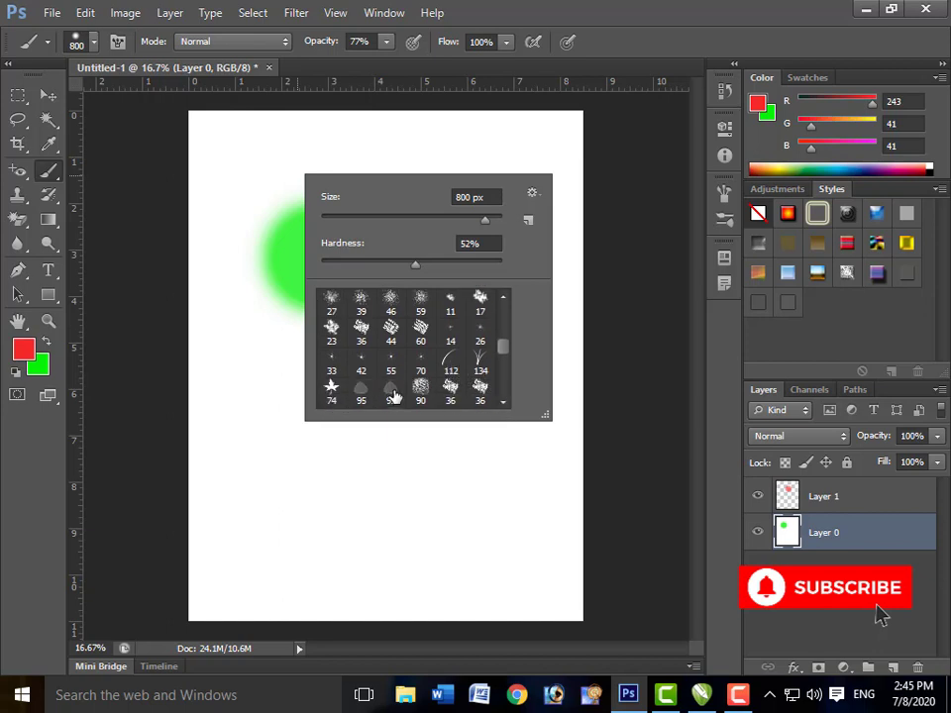
left_click(451, 364)
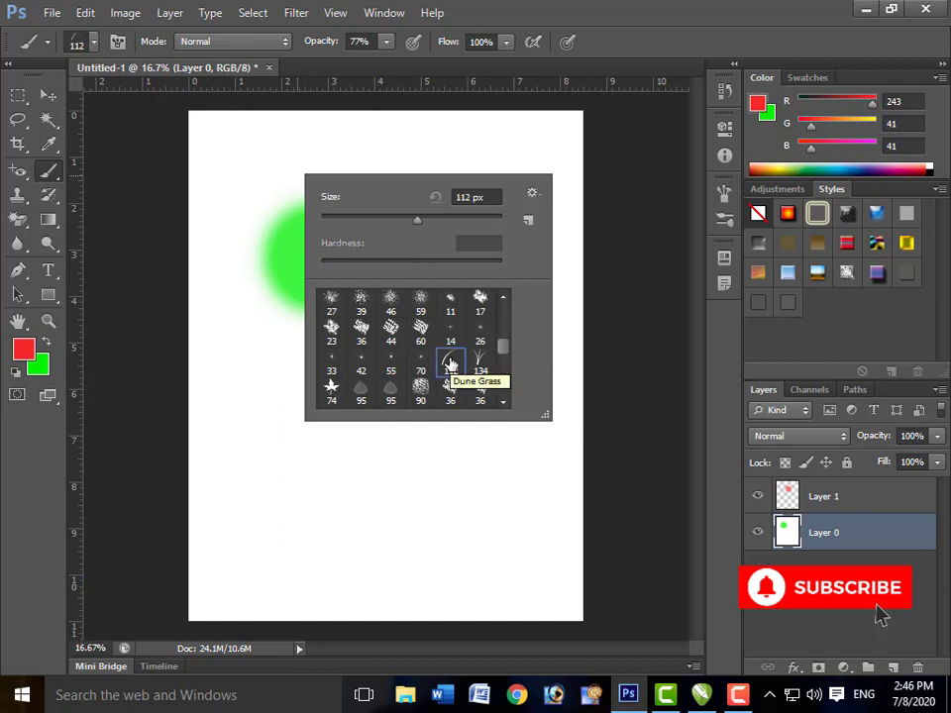
key("Return")
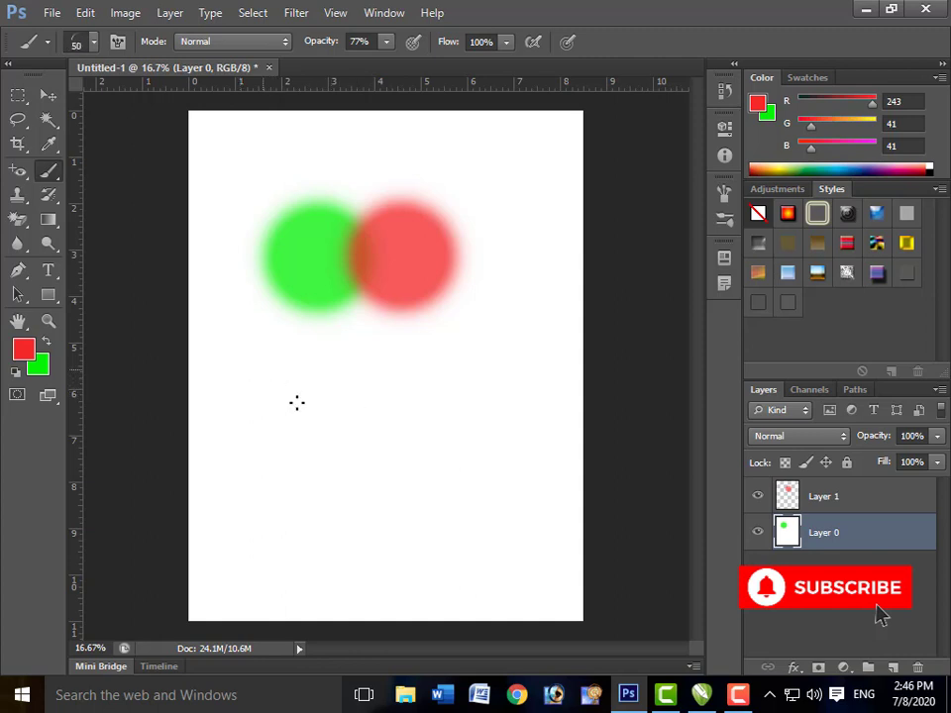
Try a short 50 px Dune Grass stroke on the blank area below the circles and undo it.
mouse_move(260, 369)
left_mouse_down()
mouse_move(351, 431)
mouse_move(387, 406)
left_mouse_up()
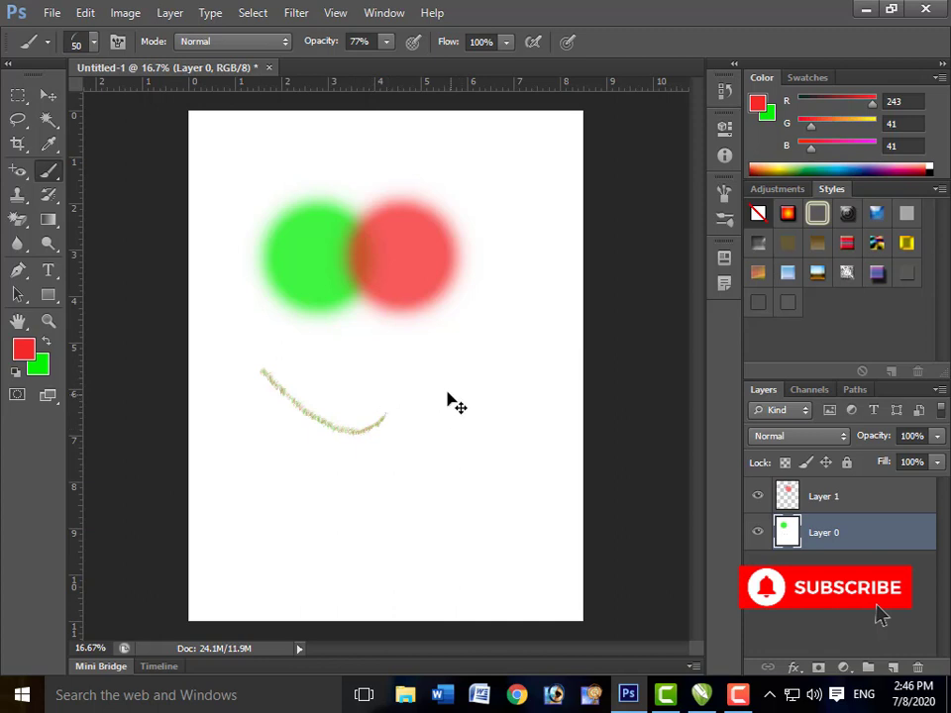
key("ctrl+z")
Enlarge the Dune Grass brush to 1300 px, try a red and green grass stroke below the circles, and undo it.
key("bracketright")
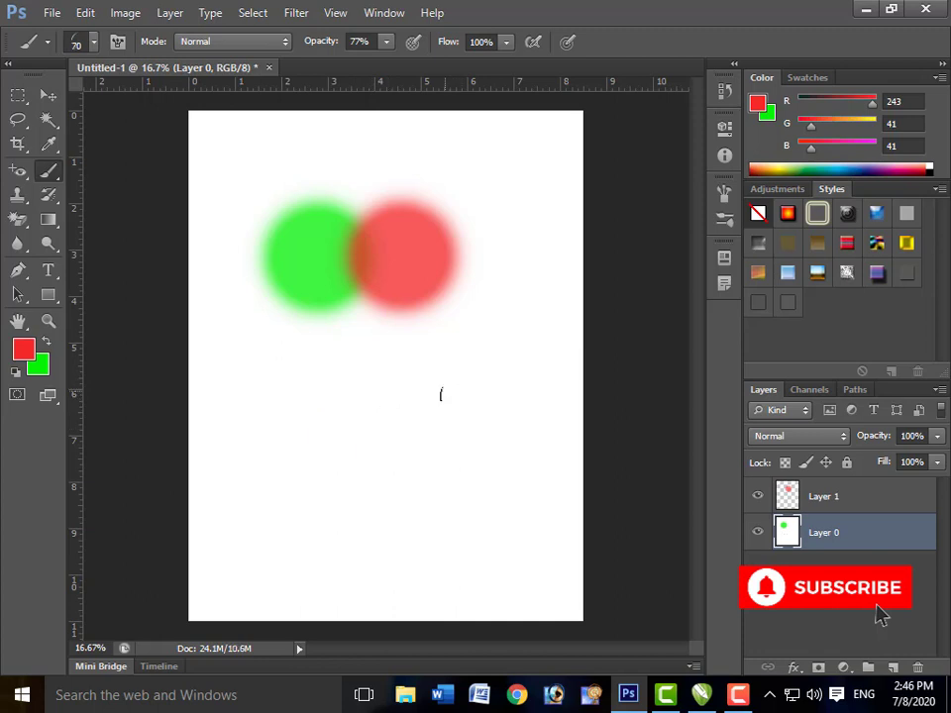
key("bracketright")
key("bracketright")
key("bracketright")
key("bracketright")
key("bracketright")
key("bracketright")
key("bracketright")
key("bracketright")
key("bracketright")
key("bracketright")
key("bracketright")
key("bracketright")
key("bracketright")
key("bracketright")
key("bracketright")
key("bracketright")
key("bracketright")
key("bracketright")
key("bracketright")
key("bracketright")
key("bracketleft")
key("bracketleft")
key("bracketleft")
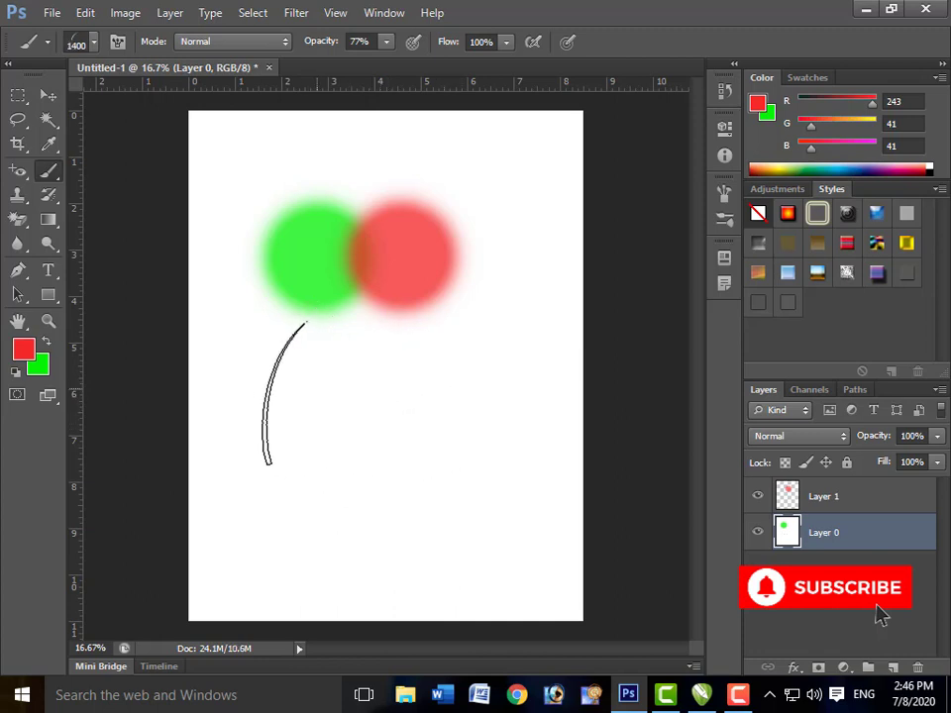
key("bracketleft")
mouse_move(263, 385)
left_mouse_down()
mouse_move(324, 411)
mouse_move(401, 397)
left_mouse_up()
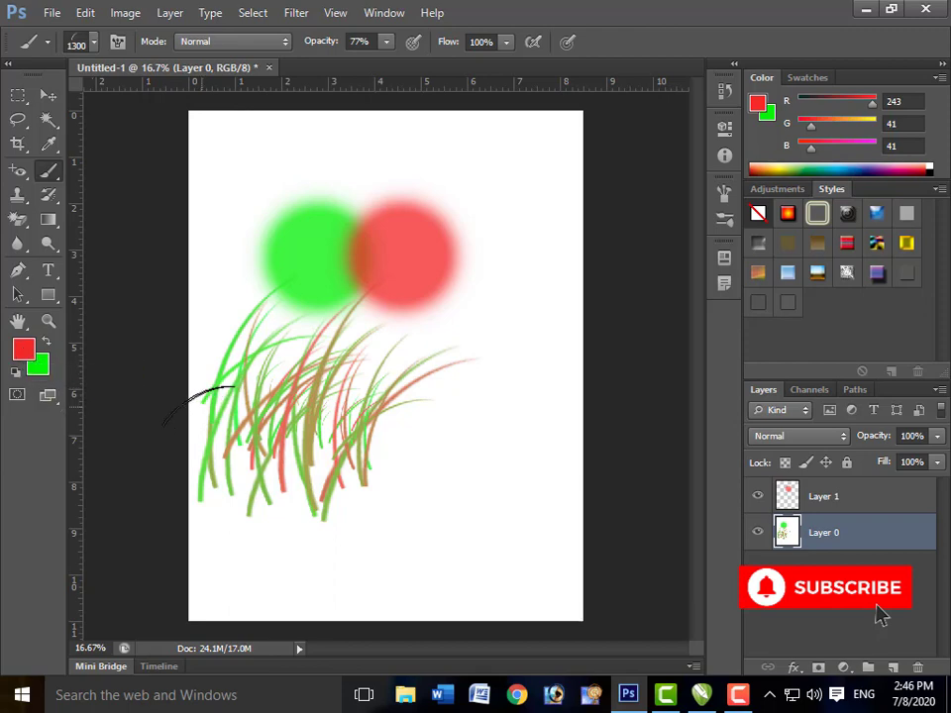
key("ctrl+z")
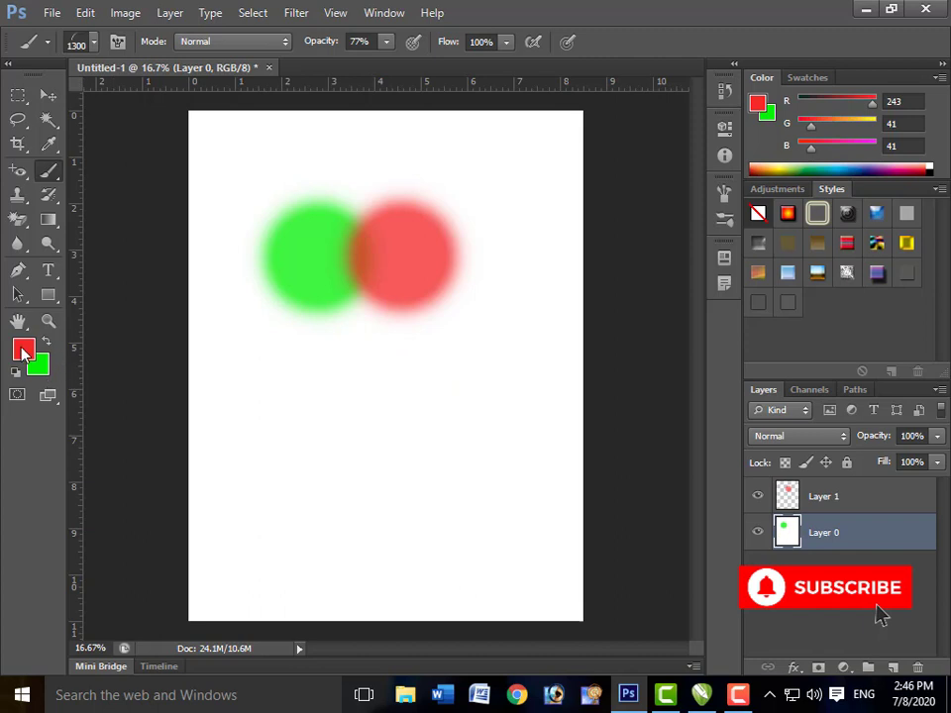
Set the foreground color to grass green #54a612 and return to the Brush tool.
left_click(24, 351)
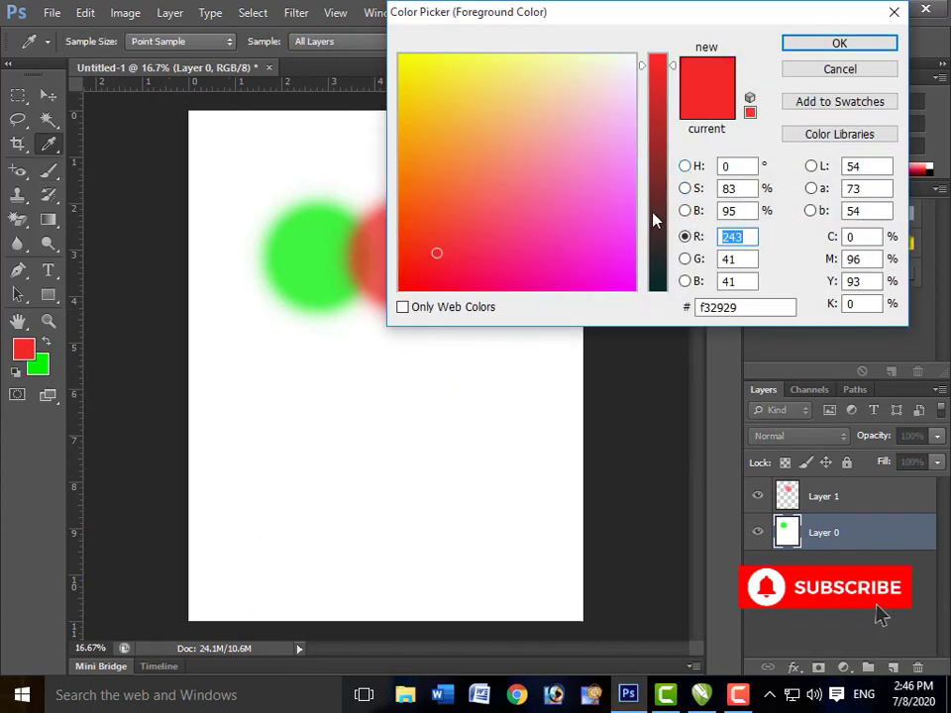
left_click(684, 166)
left_click(662, 229)
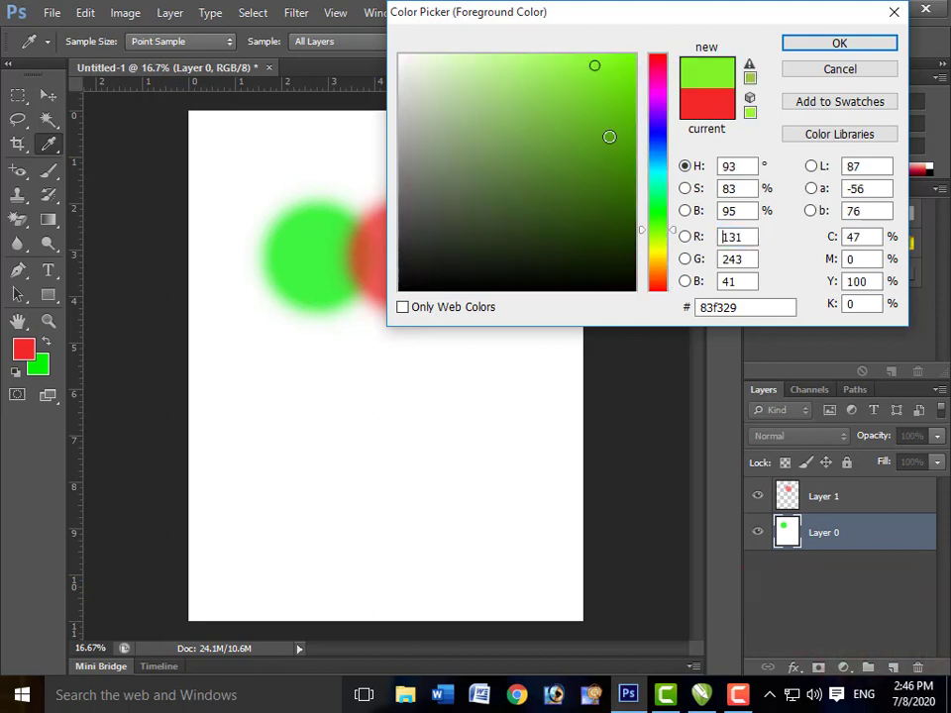
left_click(609, 137)
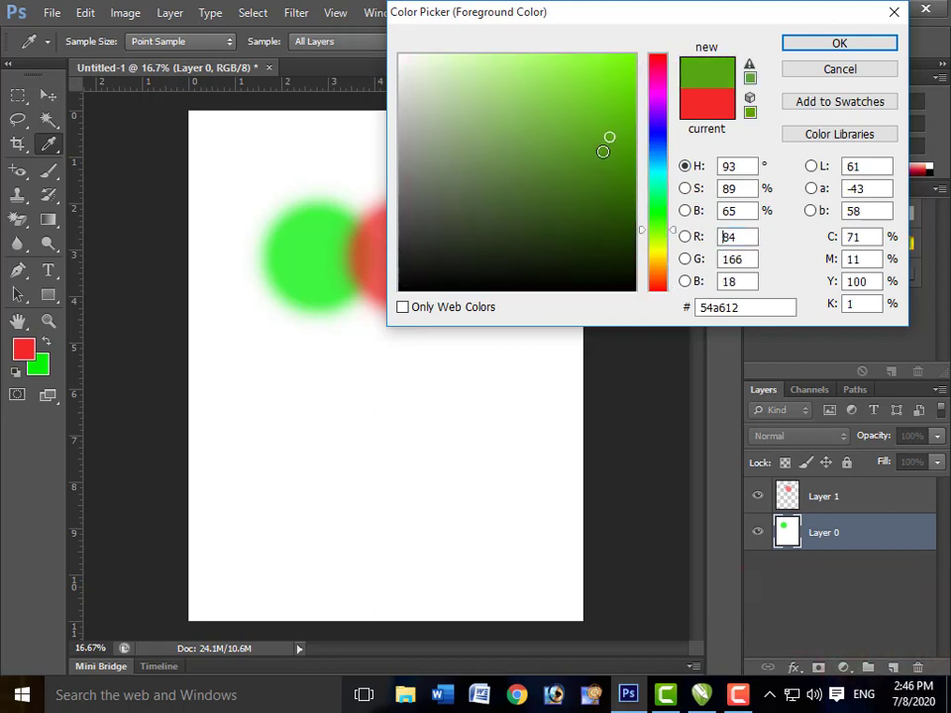
left_click(810, 48)
key("b")
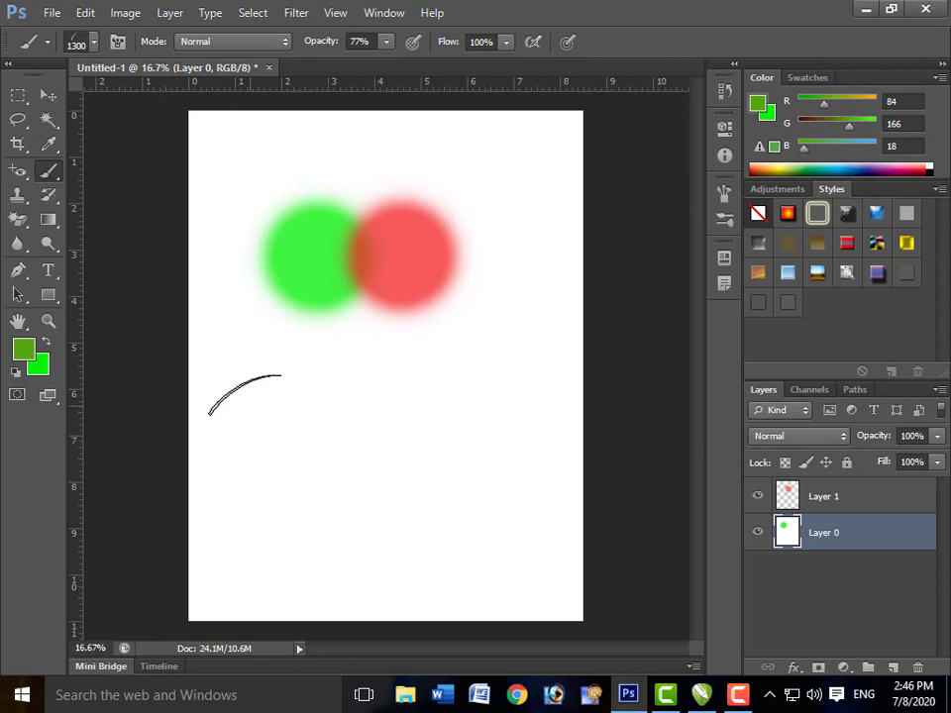
Paint dense green Dune Grass across the page's lower part and up over the circles.
left_click_drag(245, 394, 253, 446)
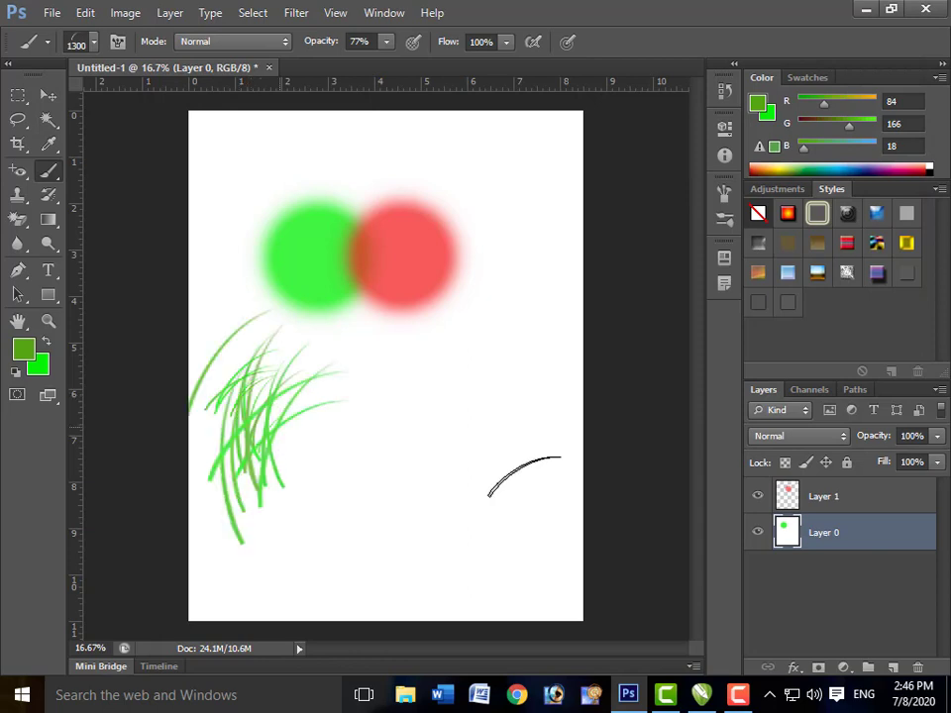
mouse_move(526, 476)
left_mouse_down()
mouse_move(371, 397)
mouse_move(358, 397)
mouse_move(276, 489)
mouse_move(243, 451)
left_mouse_up()
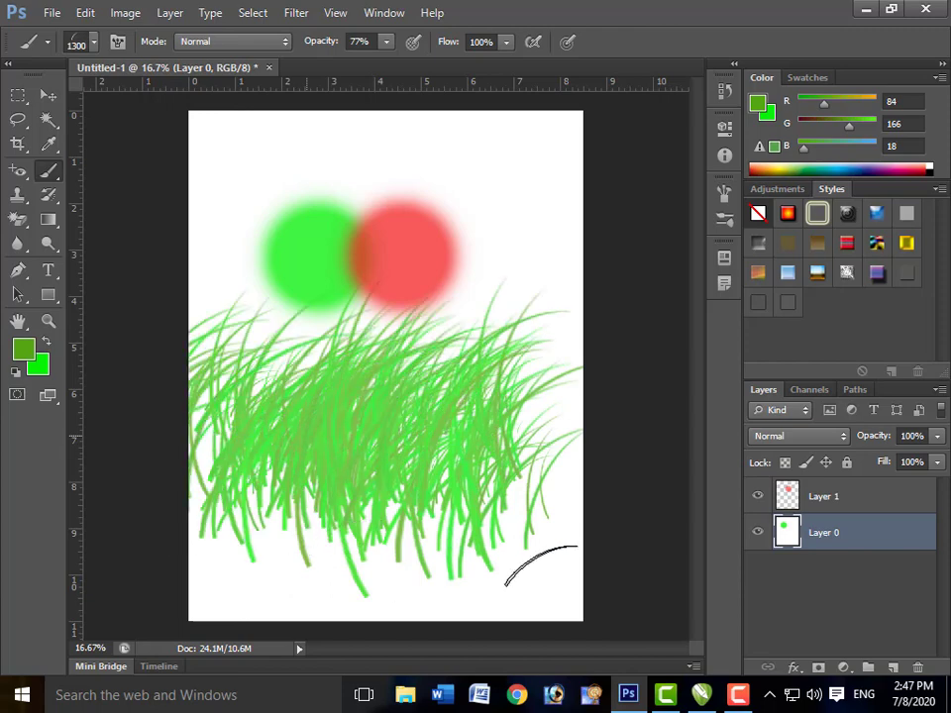
mouse_move(451, 549)
left_mouse_down()
mouse_move(516, 449)
mouse_move(202, 377)
left_mouse_up()
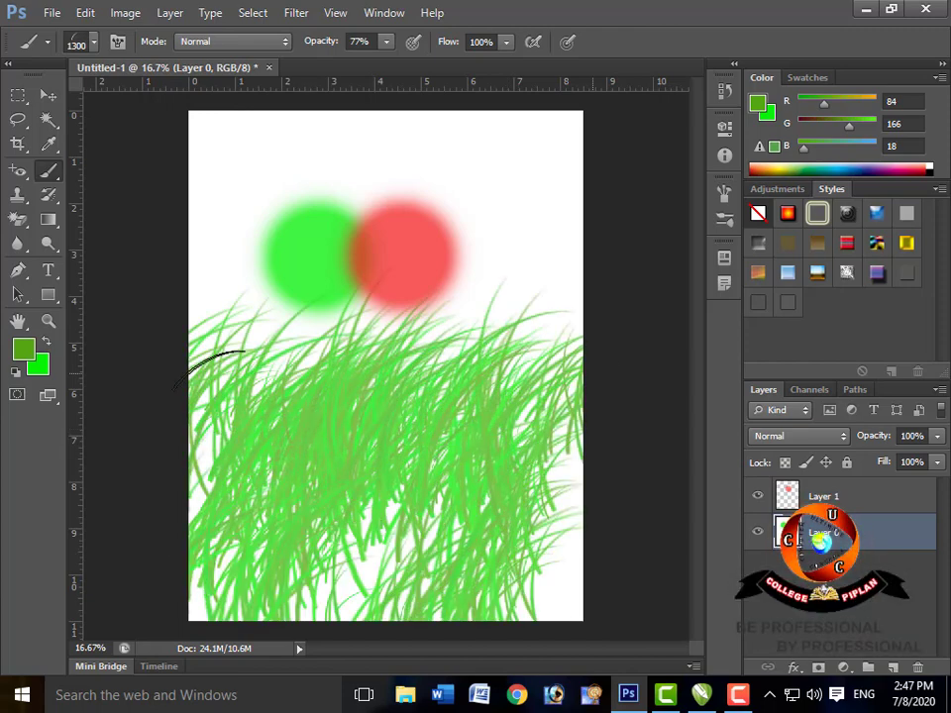
mouse_move(275, 530)
left_mouse_down()
mouse_move(297, 555)
mouse_move(477, 558)
left_mouse_up()
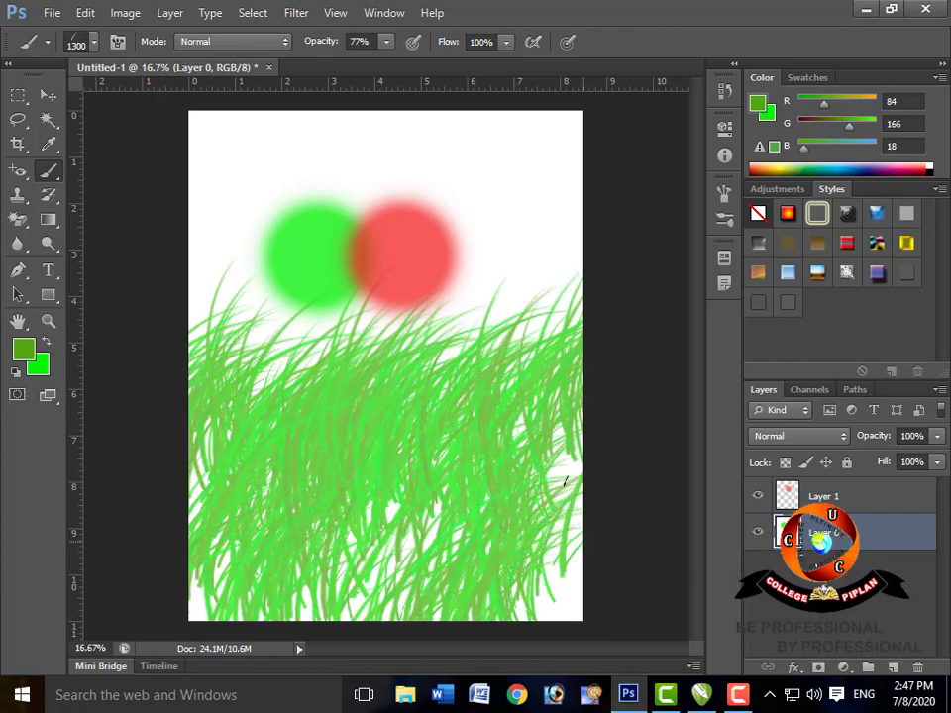
mouse_move(518, 495)
left_mouse_down()
mouse_move(399, 513)
mouse_move(399, 558)
mouse_move(388, 565)
mouse_move(234, 528)
mouse_move(369, 469)
left_mouse_up()
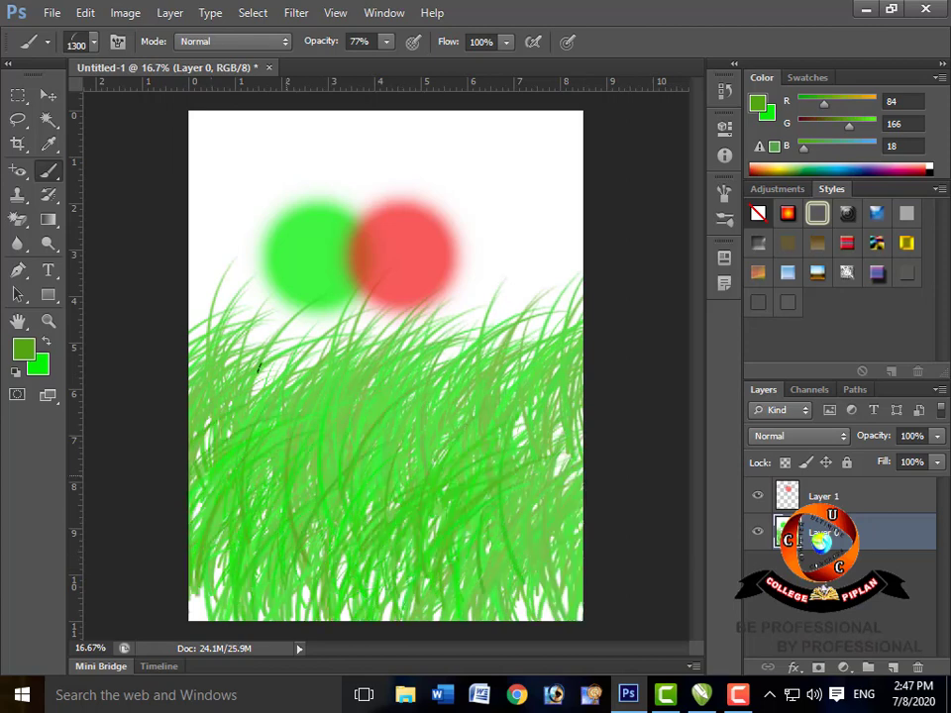
mouse_move(260, 374)
left_mouse_down()
mouse_move(195, 270)
mouse_move(279, 513)
mouse_move(355, 600)
mouse_move(412, 594)
mouse_move(370, 573)
mouse_move(456, 559)
mouse_move(555, 578)
mouse_move(542, 557)
mouse_move(588, 488)
mouse_move(566, 438)
mouse_move(472, 342)
mouse_move(249, 270)
mouse_move(359, 340)
left_mouse_up()
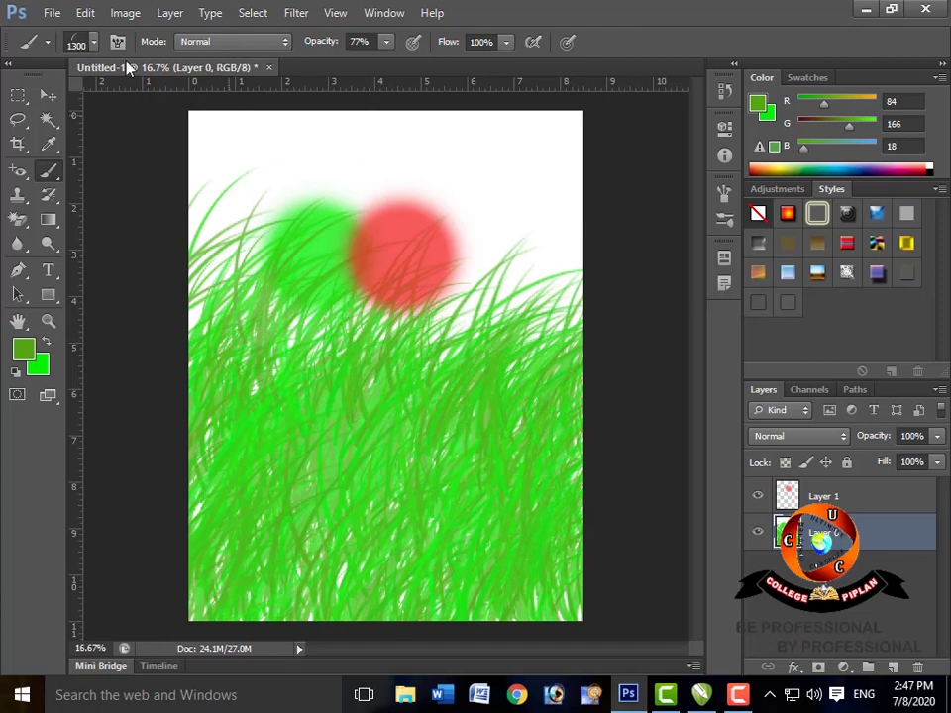
Choose the 74 px maple leaf brush tip and set the foreground color to crimson, RGB 214, 29, 63.
left_click(94, 43)
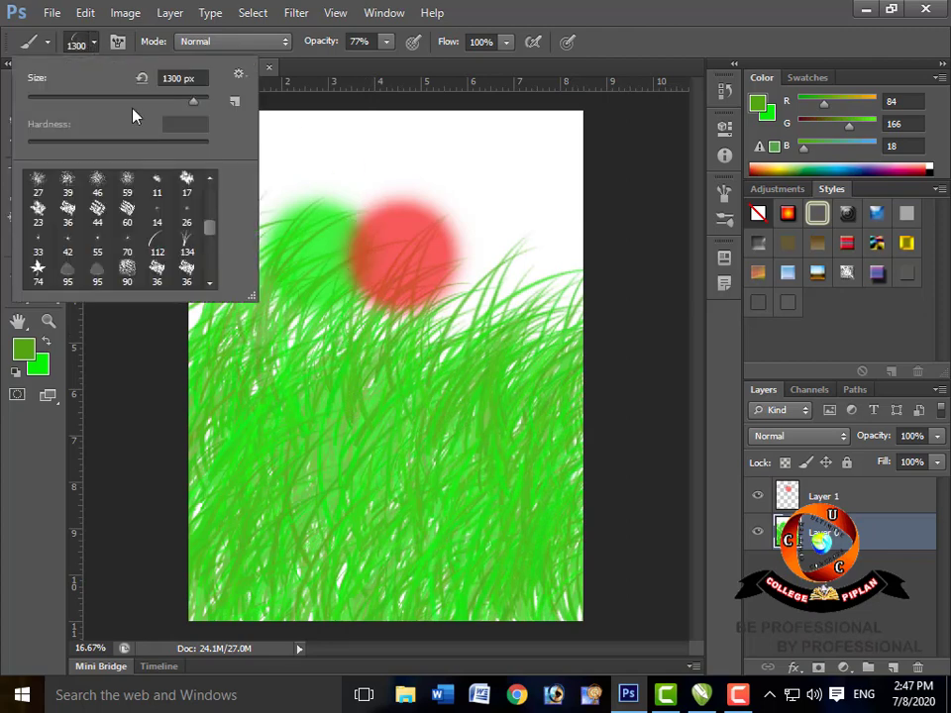
double_click(37, 274)
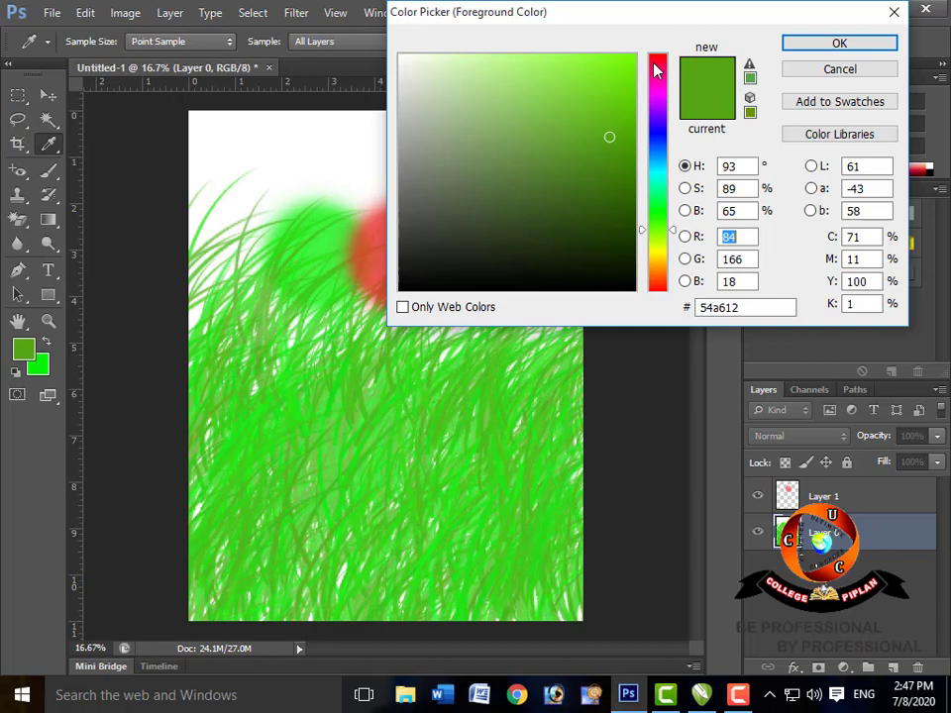
left_click(653, 63)
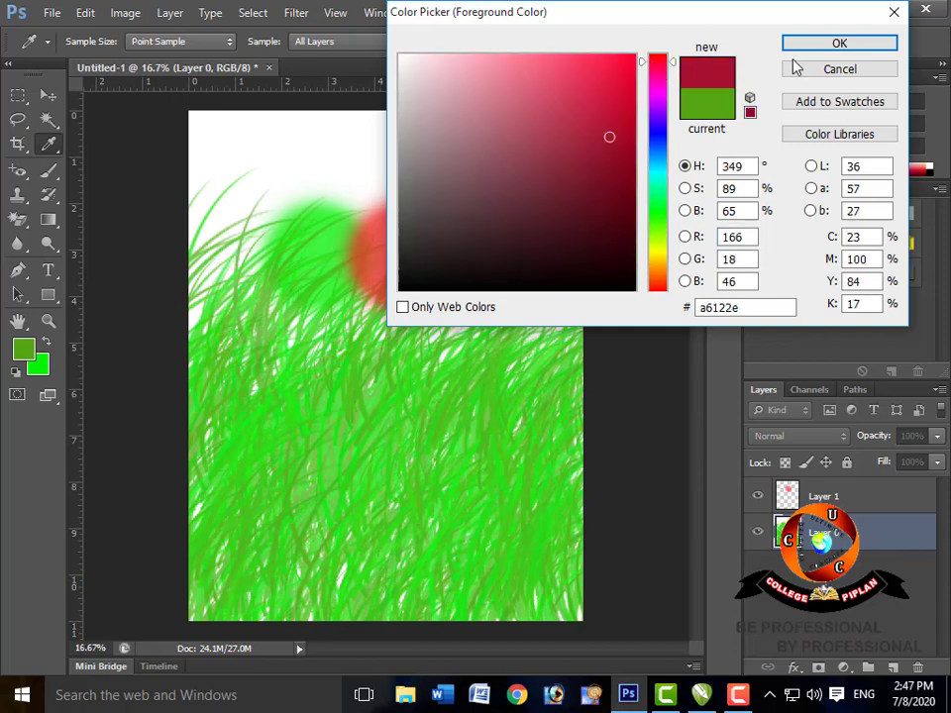
left_click(603, 92)
left_click(875, 50)
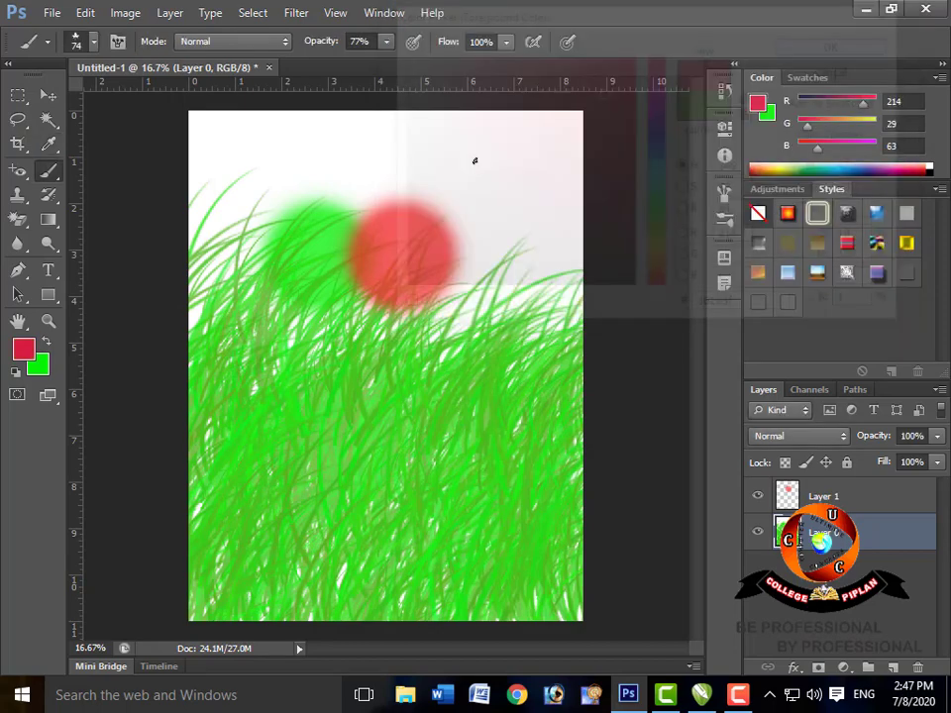
Try a short stroke of small leaves above the red circle and undo it.
left_click_drag(396, 147, 503, 179)
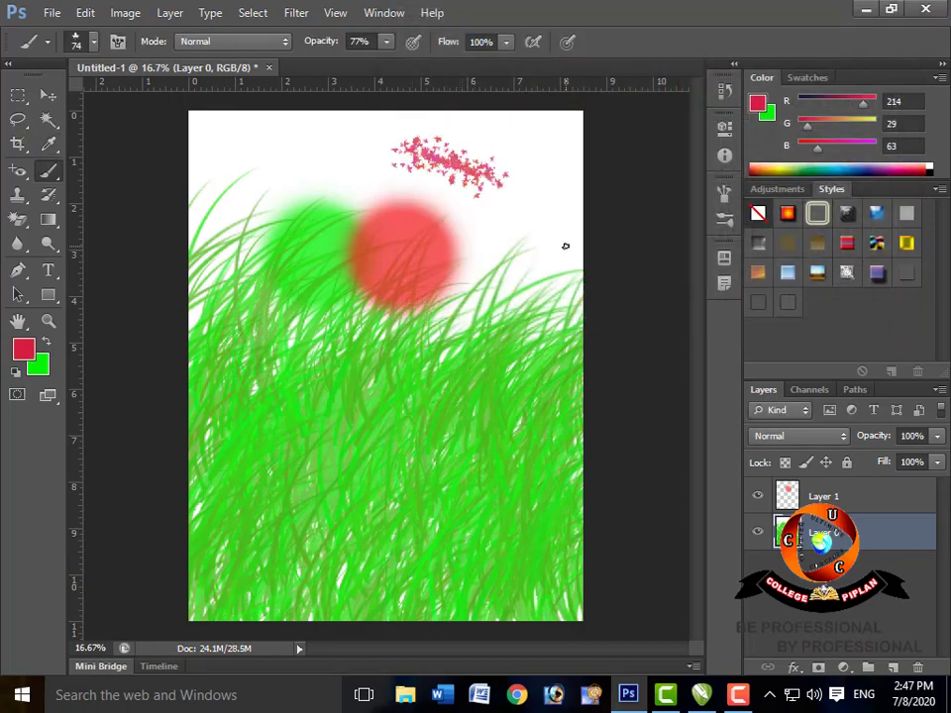
key("ctrl+z")
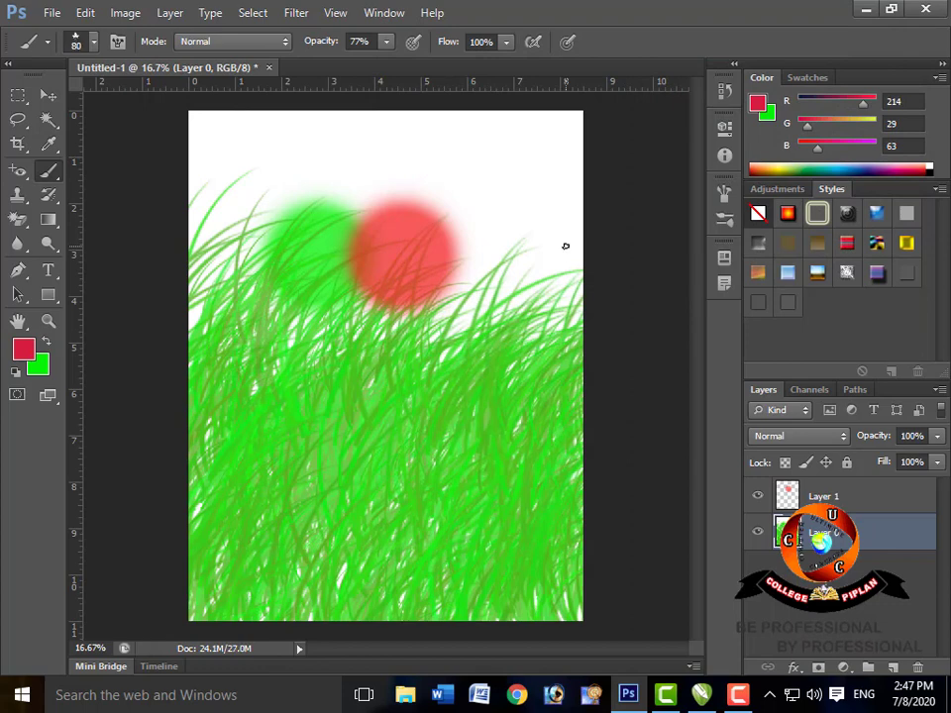
Enlarge the leaf brush to 900 px and scatter crimson leaves over the circles and grass.
key("bracketright")
key("bracketright")
key("bracketright")
key("bracketright")
key("bracketright")
key("bracketright")
key("bracketright")
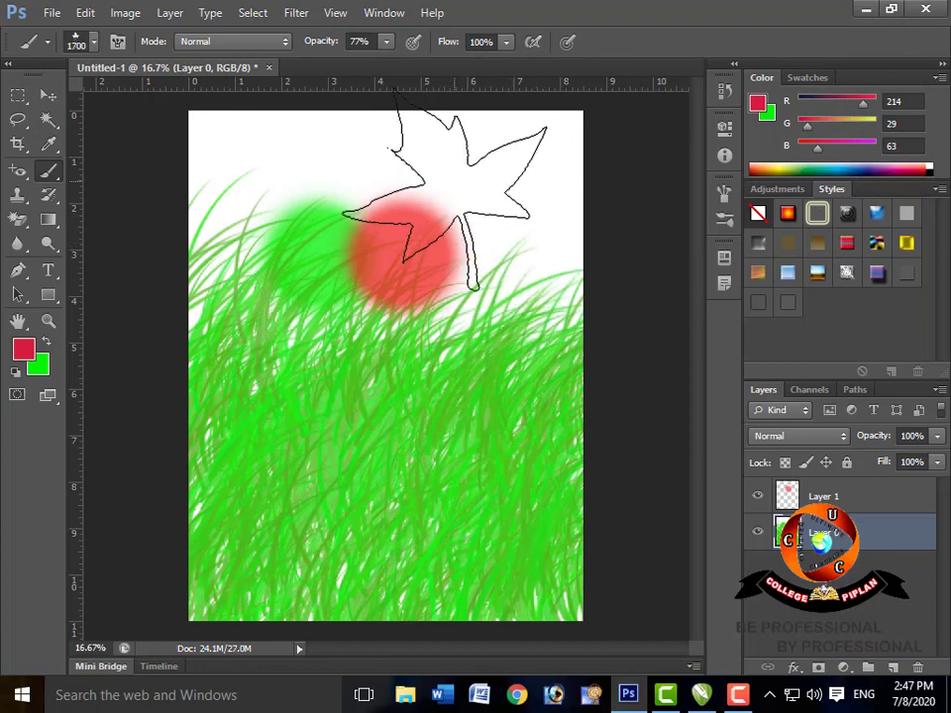
key("bracketleft")
key("bracketleft")
key("bracketleft")
key("bracketleft")
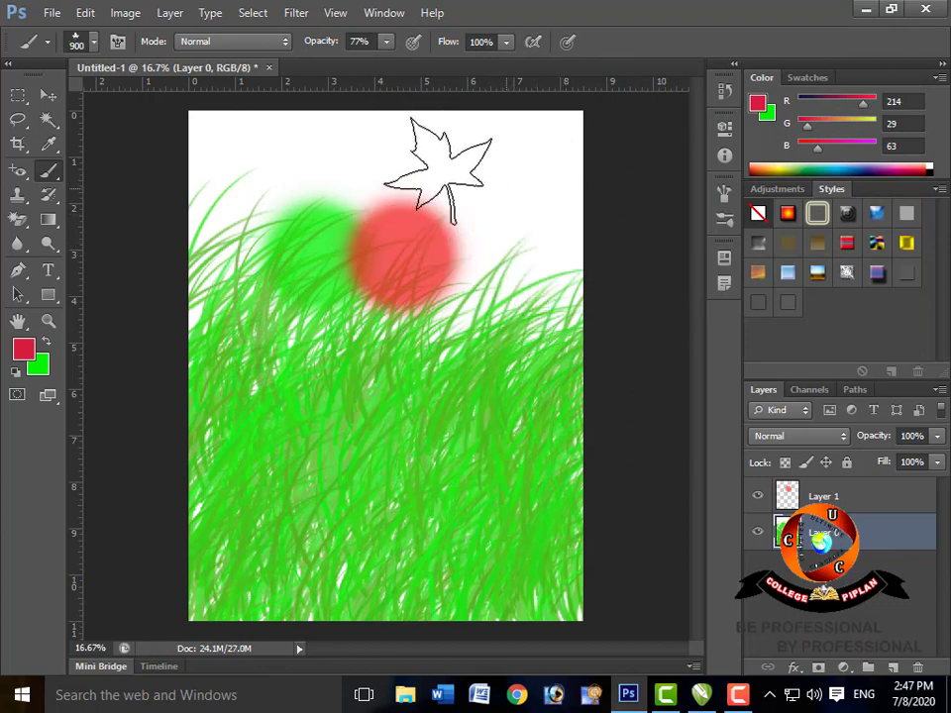
mouse_move(392, 180)
left_mouse_down()
mouse_move(362, 188)
mouse_move(250, 361)
mouse_move(547, 425)
mouse_move(128, 295)
left_mouse_up()
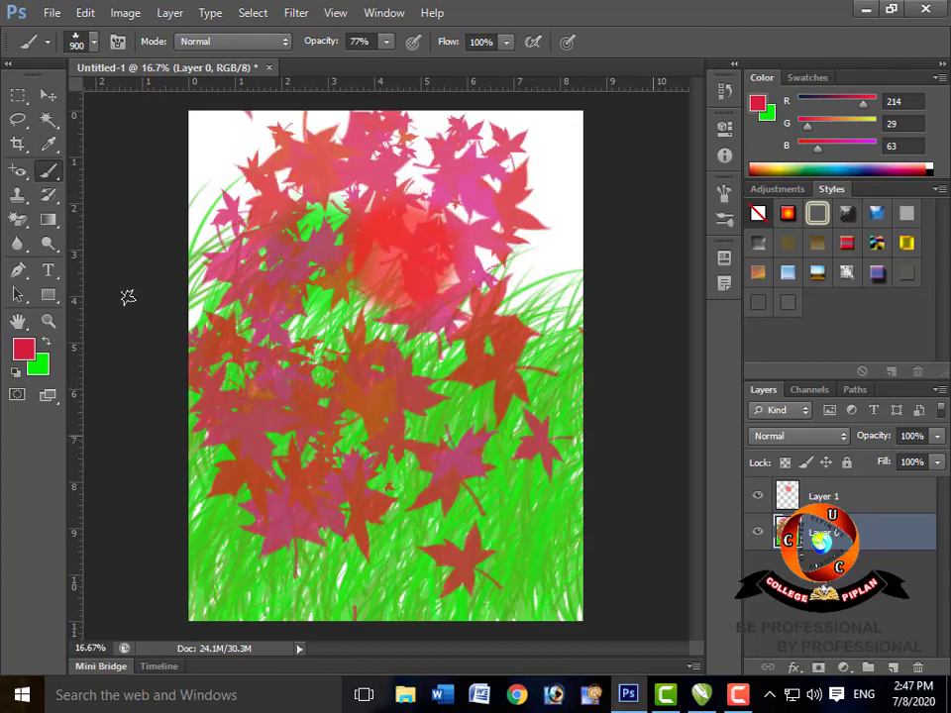
Look through the remaining preset brush tips, including the ornament, star and starburst shapes, without choosing one.
left_click(95, 44)
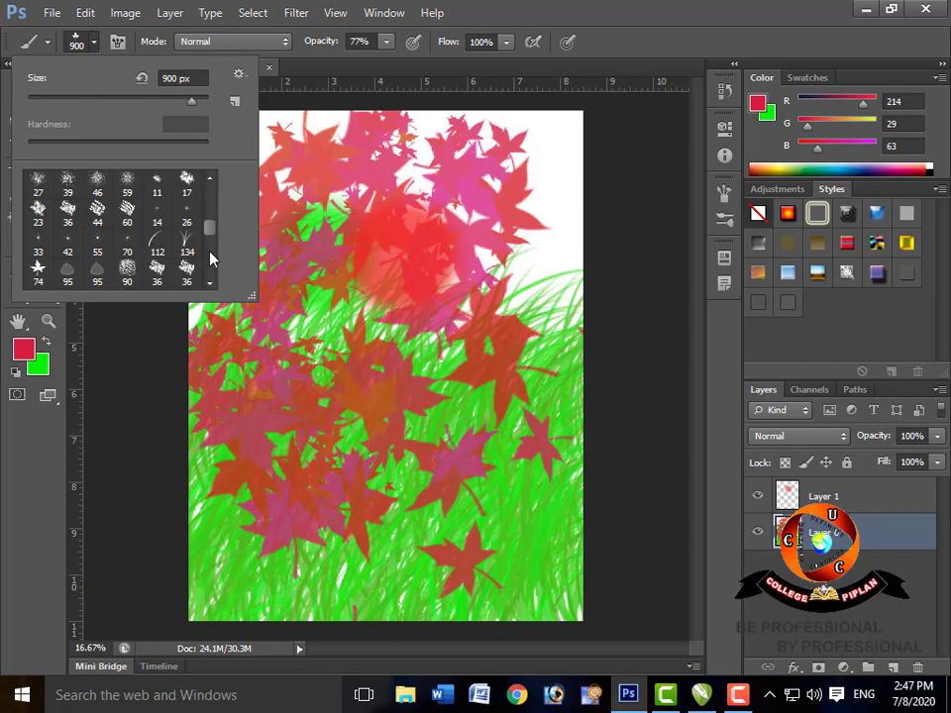
scroll(144, 280, "down", 2)
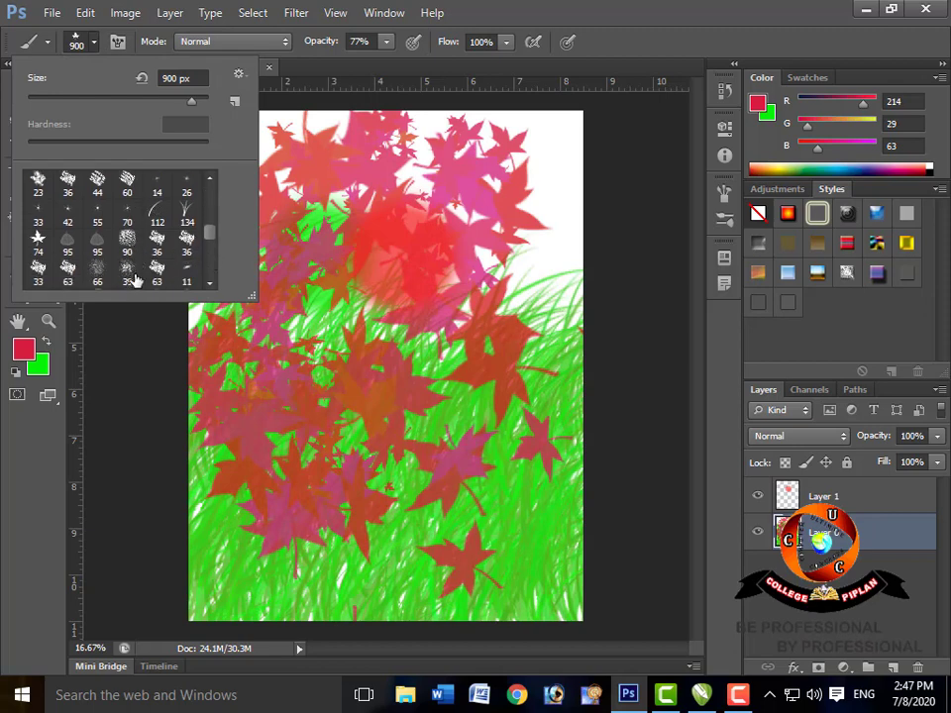
scroll(142, 277, "down", 4)
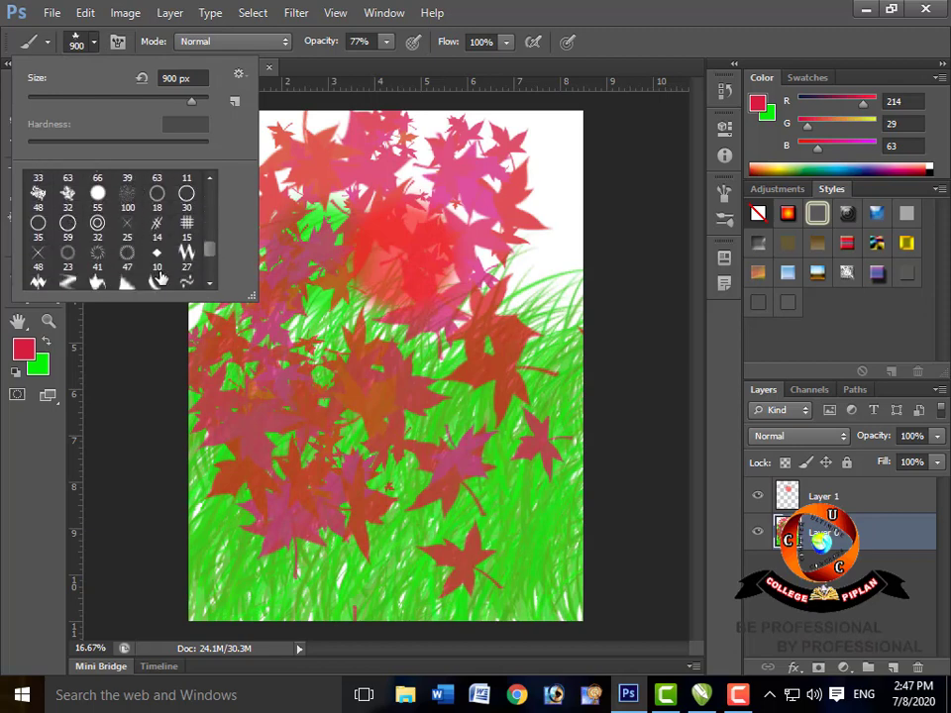
scroll(169, 281, "down", 1)
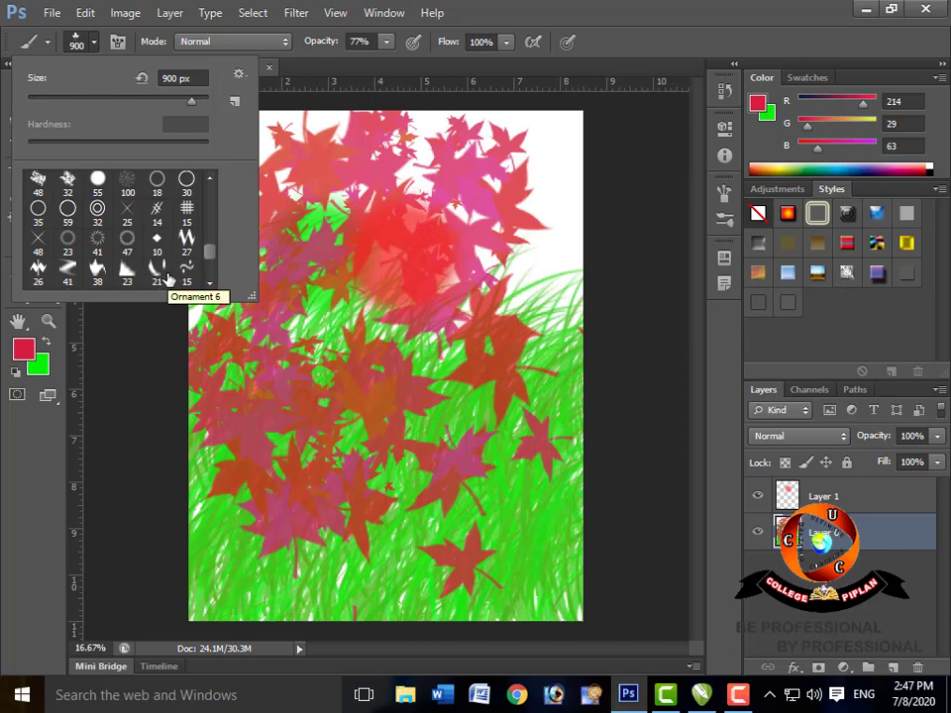
scroll(168, 278, "down", 2)
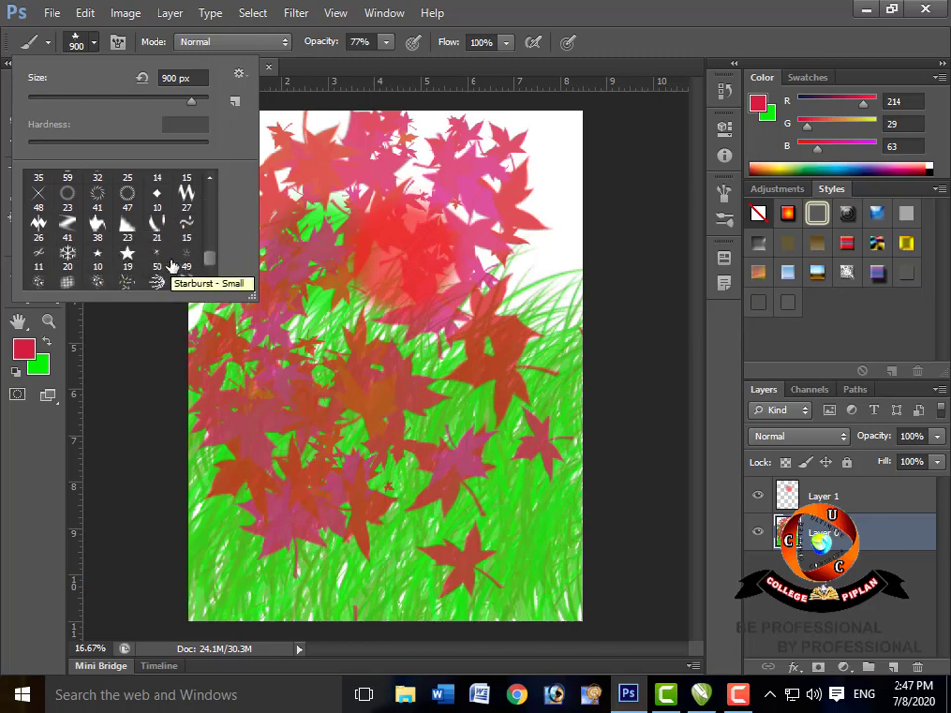
scroll(174, 265, "down", 2)
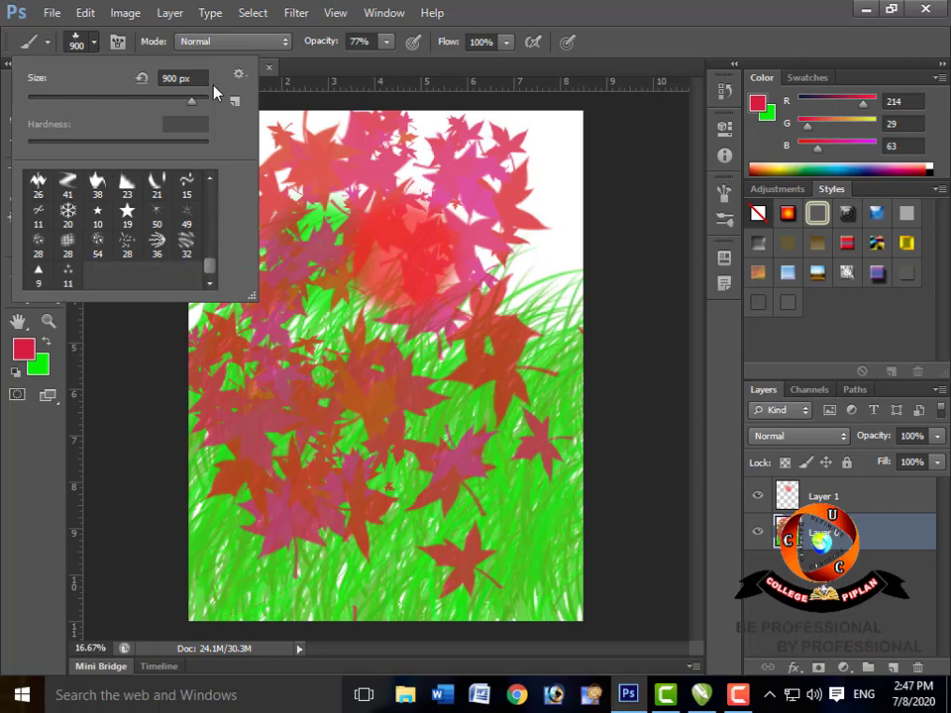
left_click(316, 162)
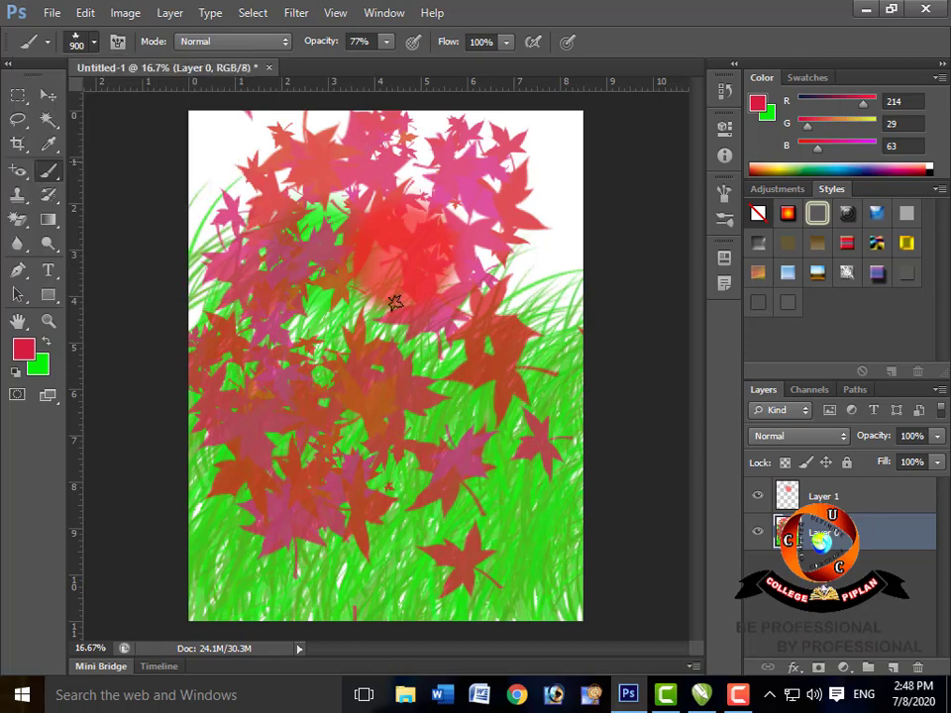
Step back through the history to remove the leaves, the grass, the Background conversion and the red dab's layer.
key("ctrl+alt+z")
key("ctrl+alt+z")
key("ctrl+alt+z")
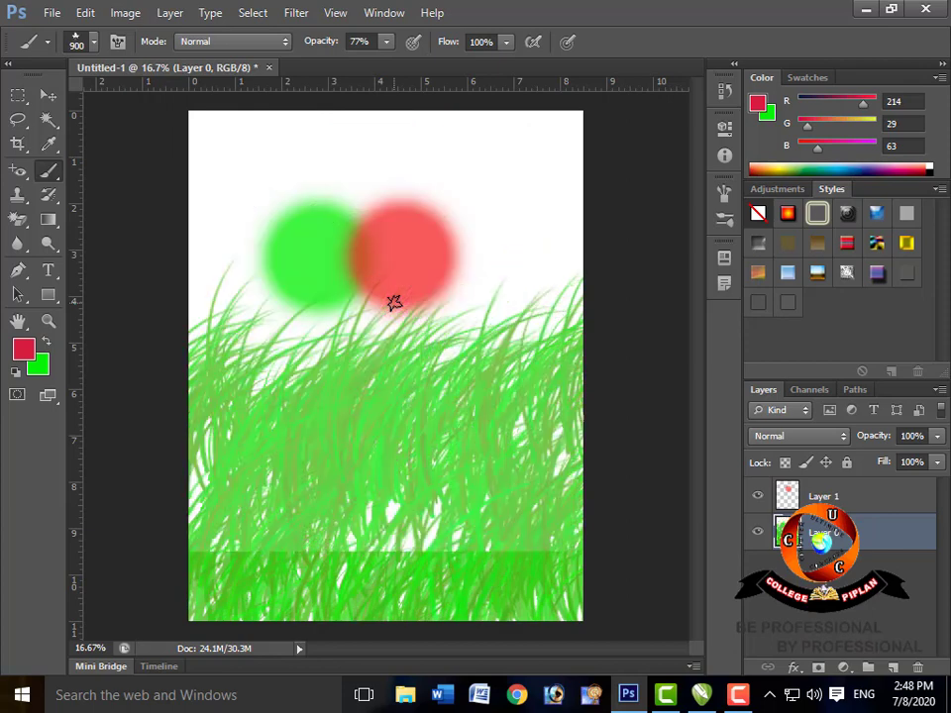
key("ctrl+alt+z")
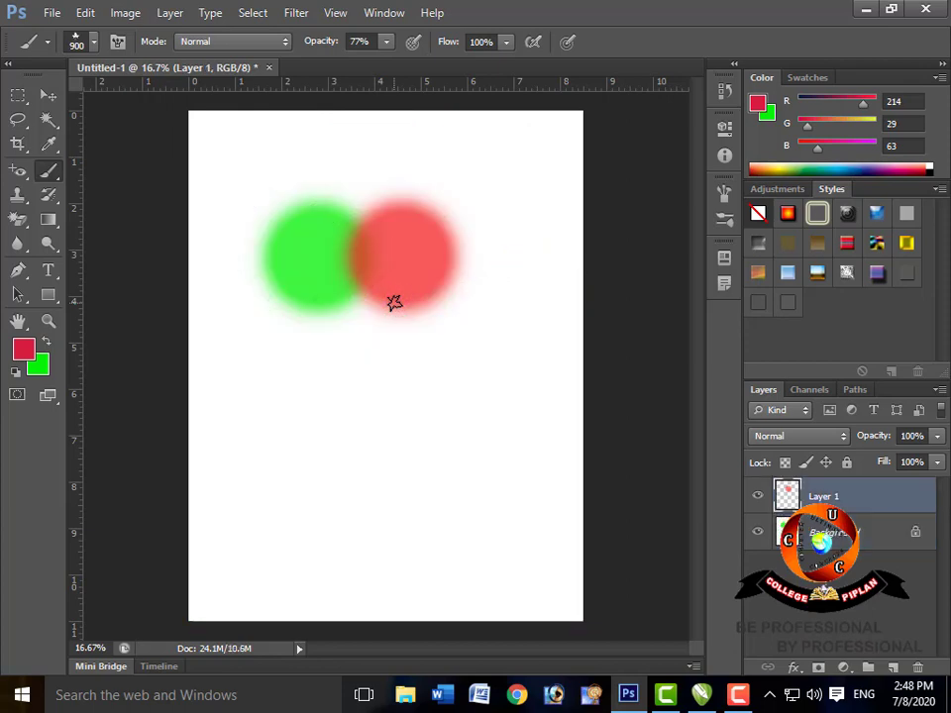
key("ctrl+alt+z")
key("ctrl+alt+z")
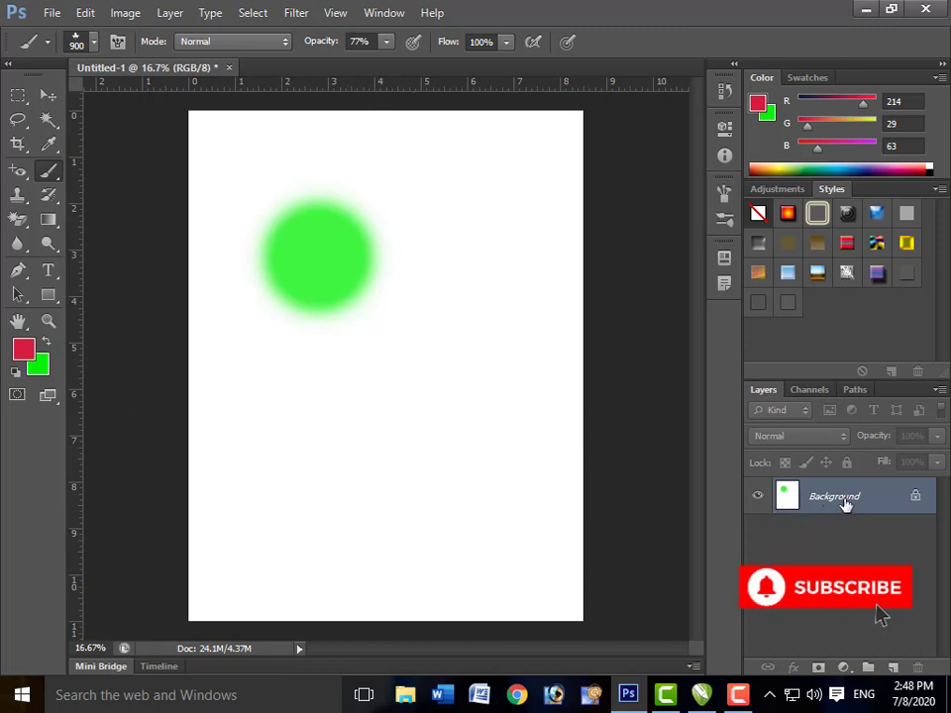
Convert the Background that holds the green dab into a regular unlocked layer.
left_click(640, 224)
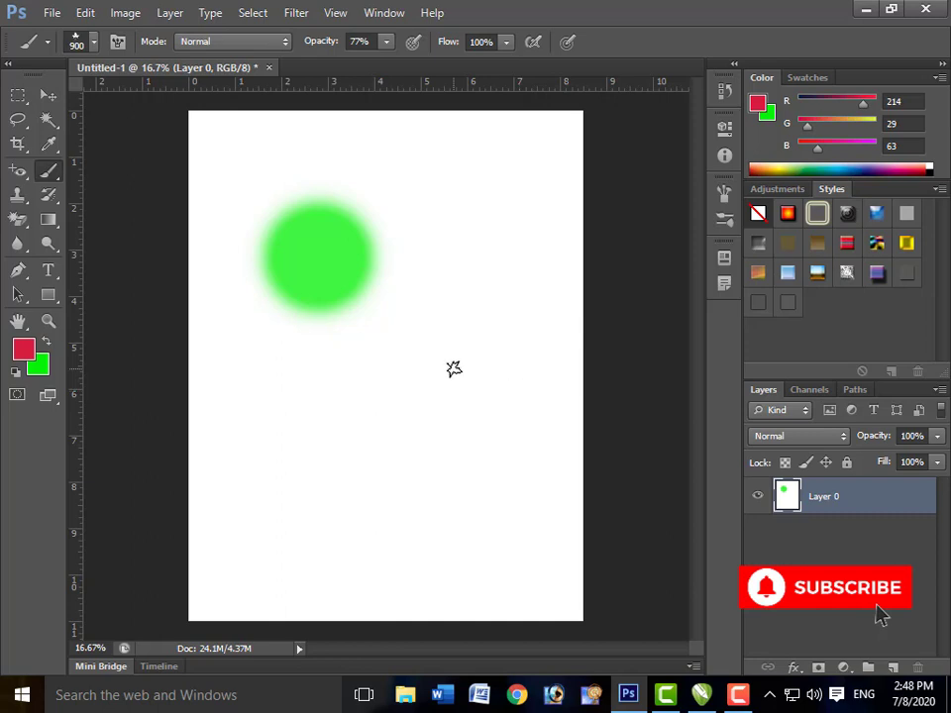
Close the current document without saving it and open the 6x5logo image from the Desktop.
key("ctrl+w")
key("Right")
key("Return")
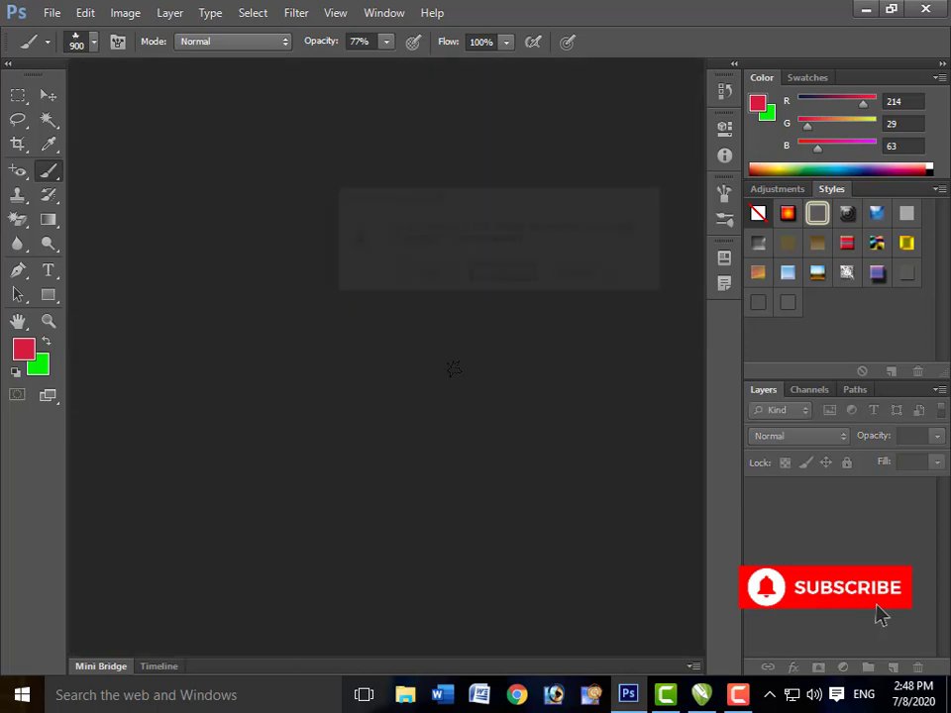
key("ctrl+o")
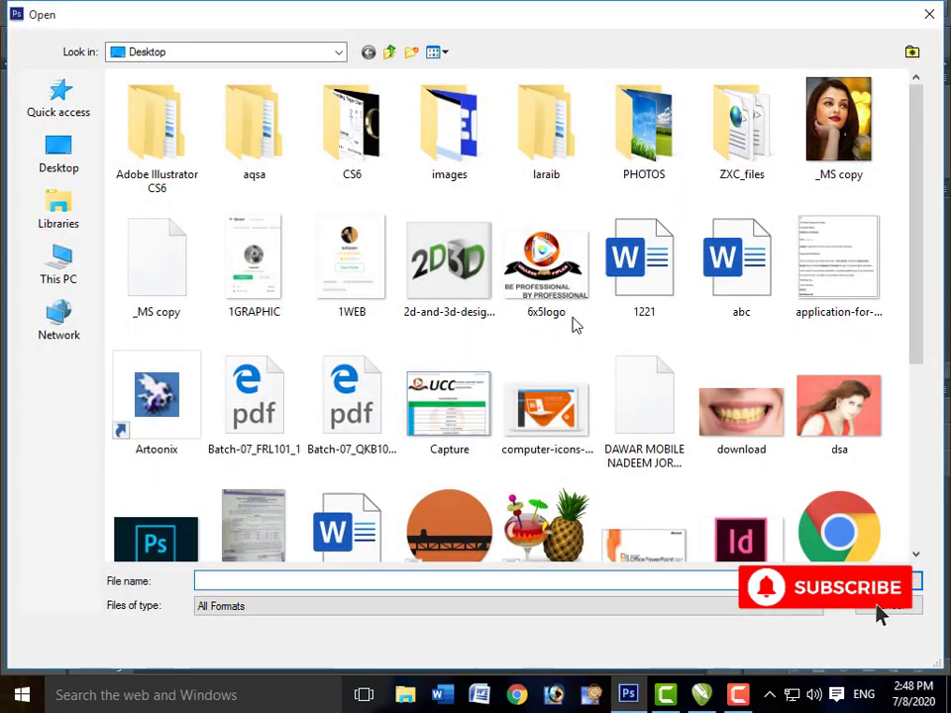
left_click(558, 275)
double_click(557, 274)
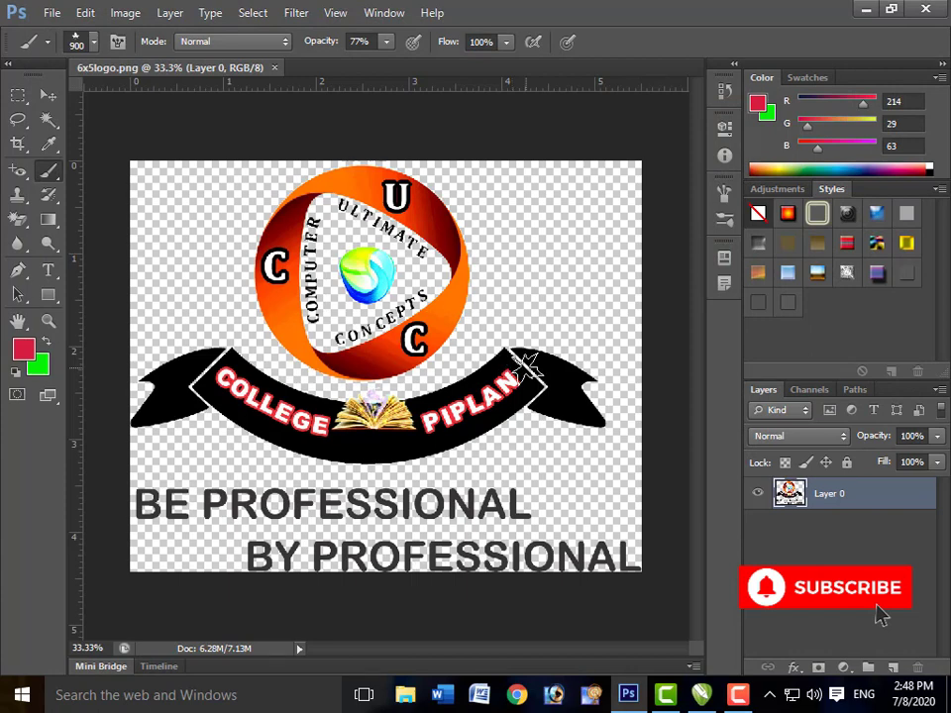
Select the entire logo canvas and define it as a brush preset named "logo".
key("ctrl+a")
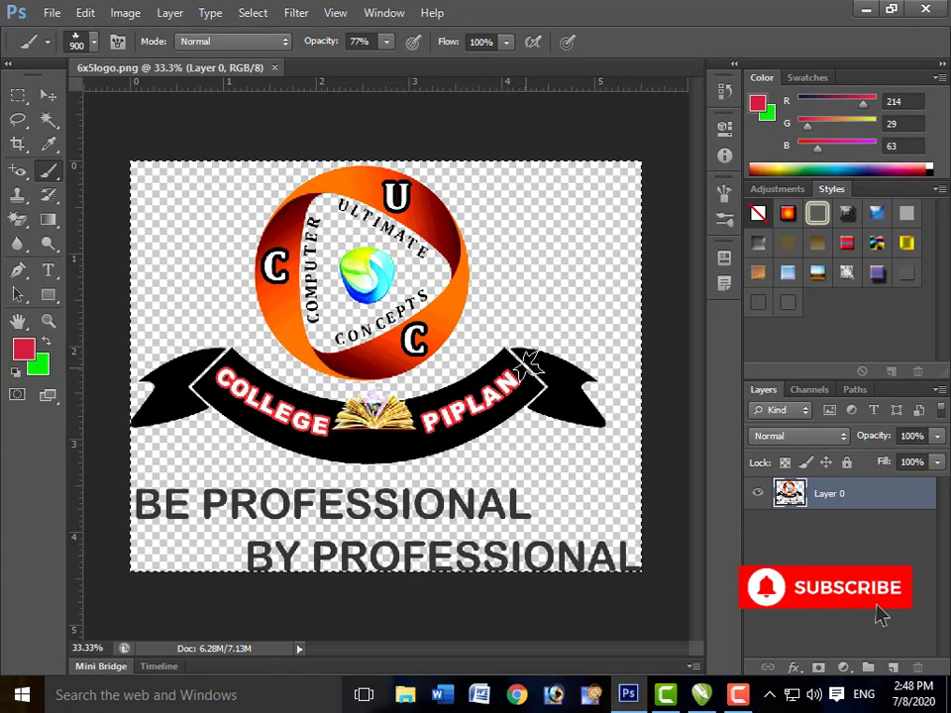
left_click(89, 14)
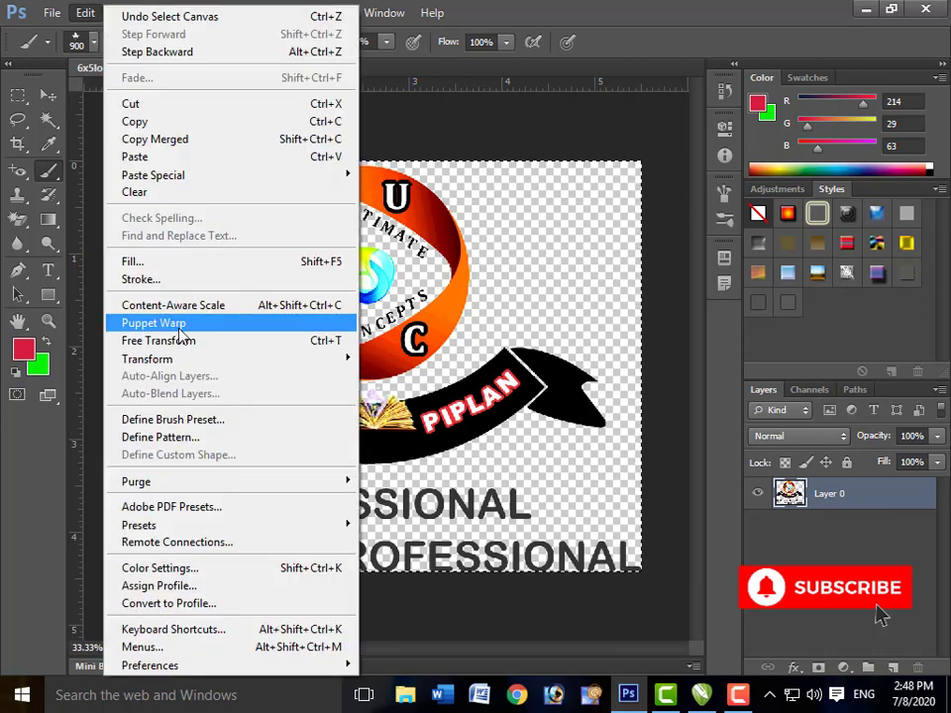
left_click(212, 426)
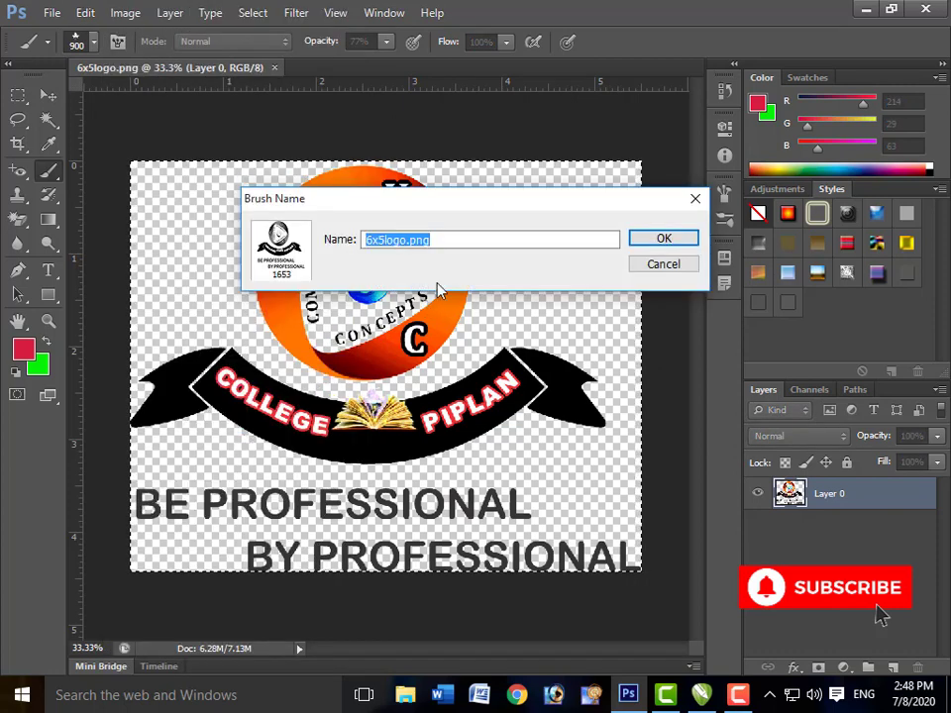
left_click(457, 237)
left_click_drag(456, 237, 365, 237)
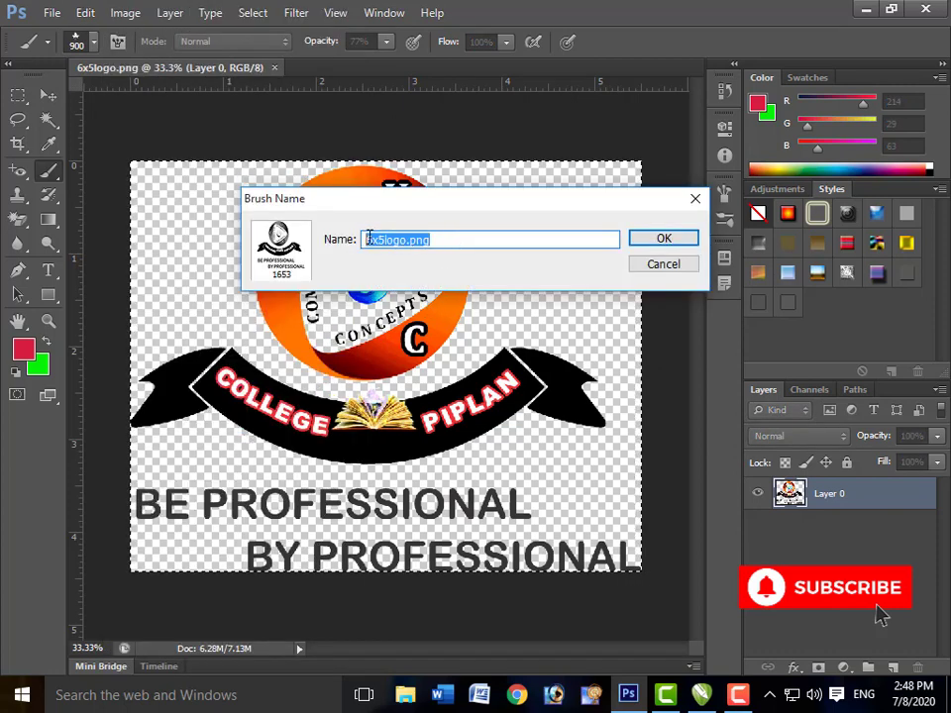
type("log")
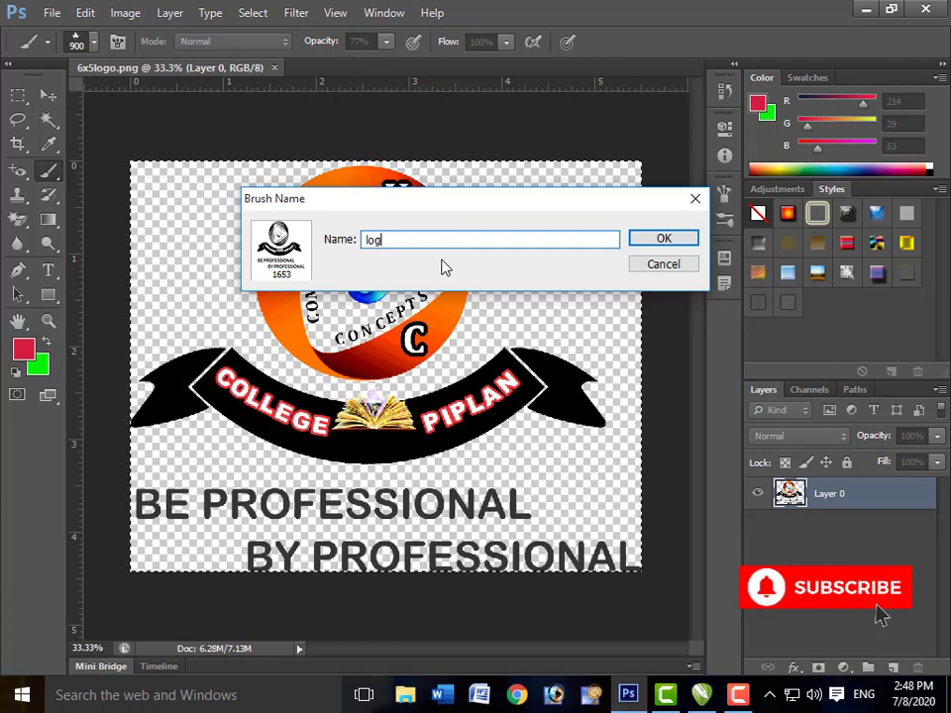
type("o")
left_click(663, 239)
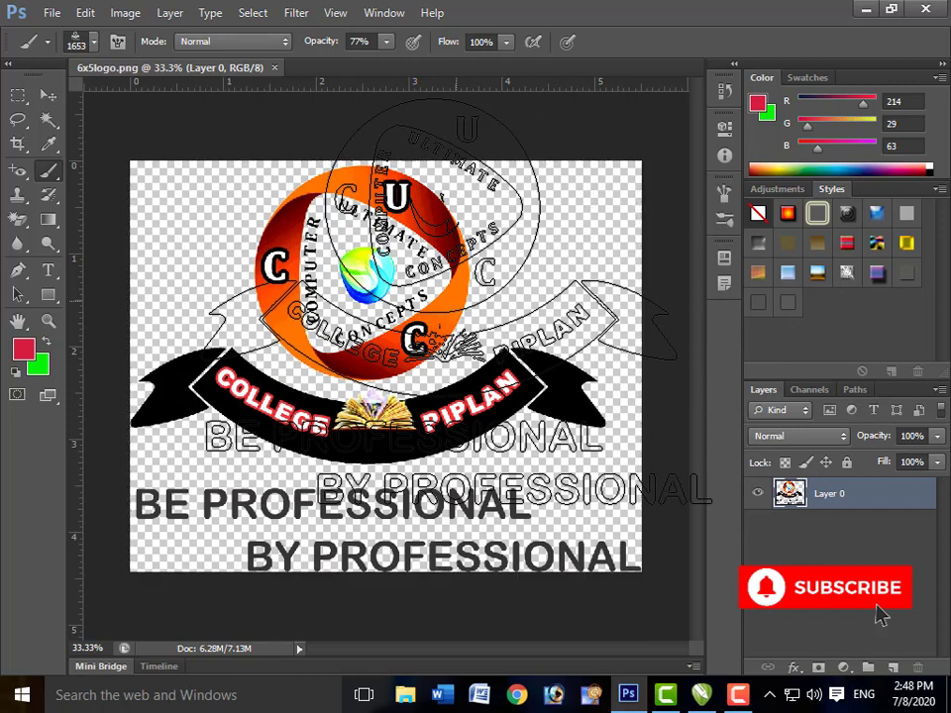
Close the logo image and create a white U.S. Paper Letter document, 8.5 x 11 inches at 300 pixels/inch in RGB.
key("ctrl+w")
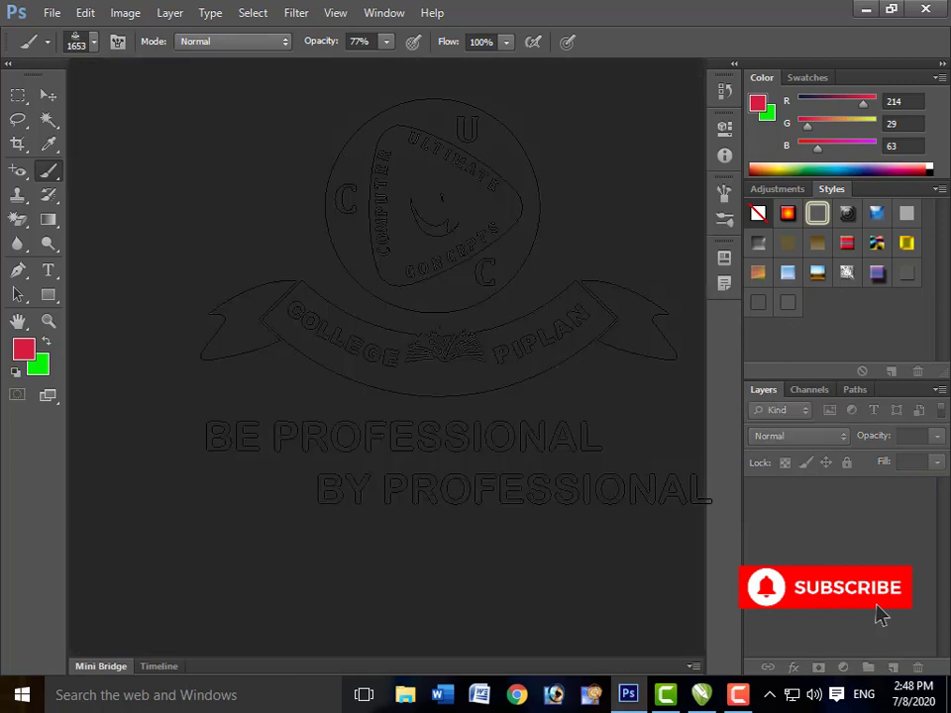
key("ctrl+o")
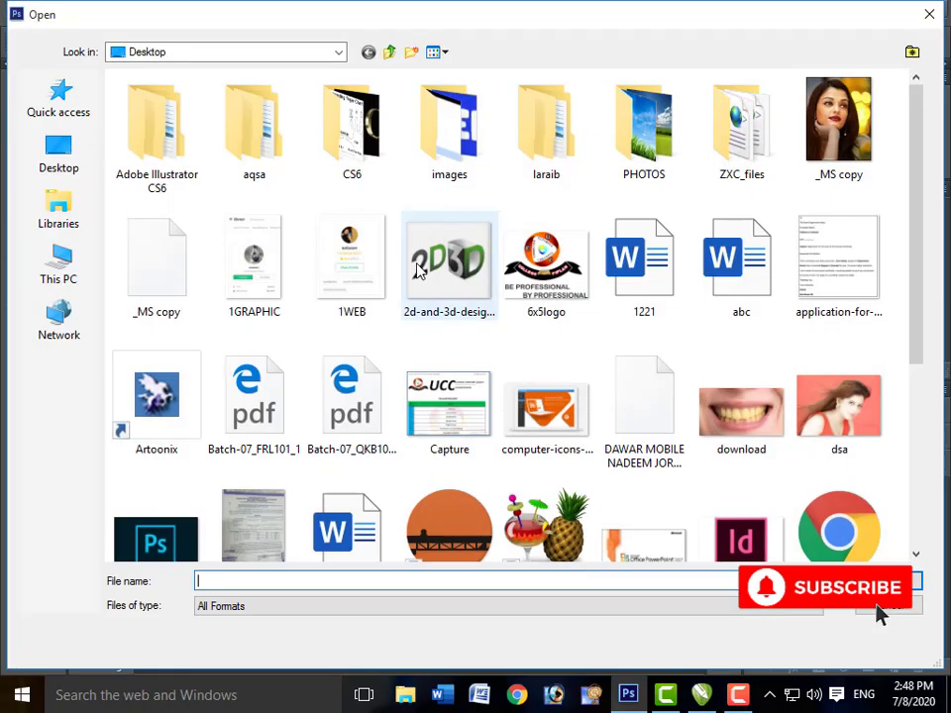
key("Escape")
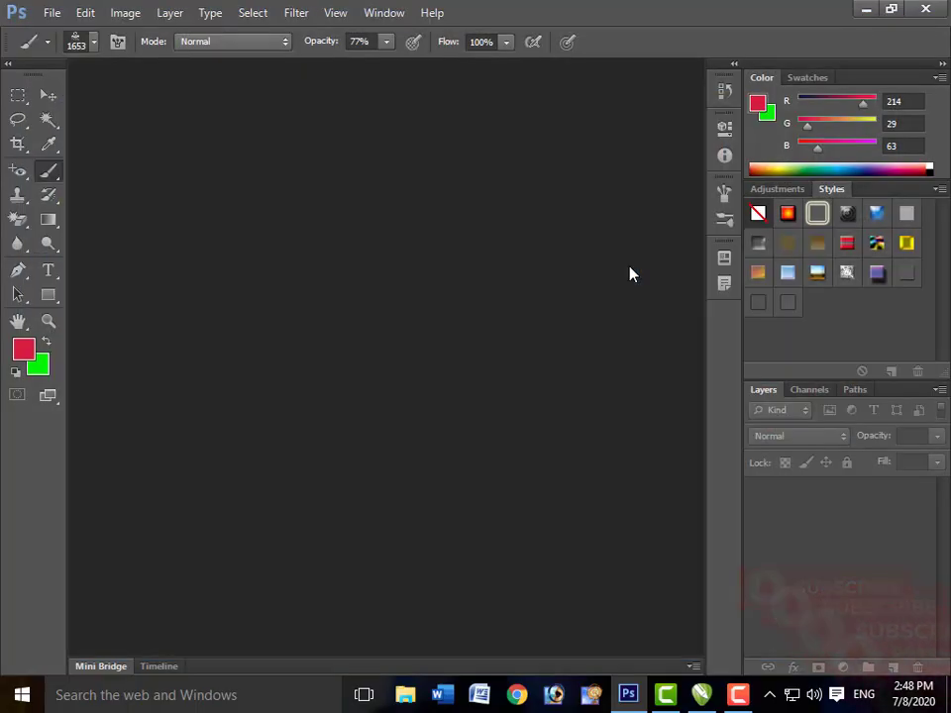
key("ctrl+n")
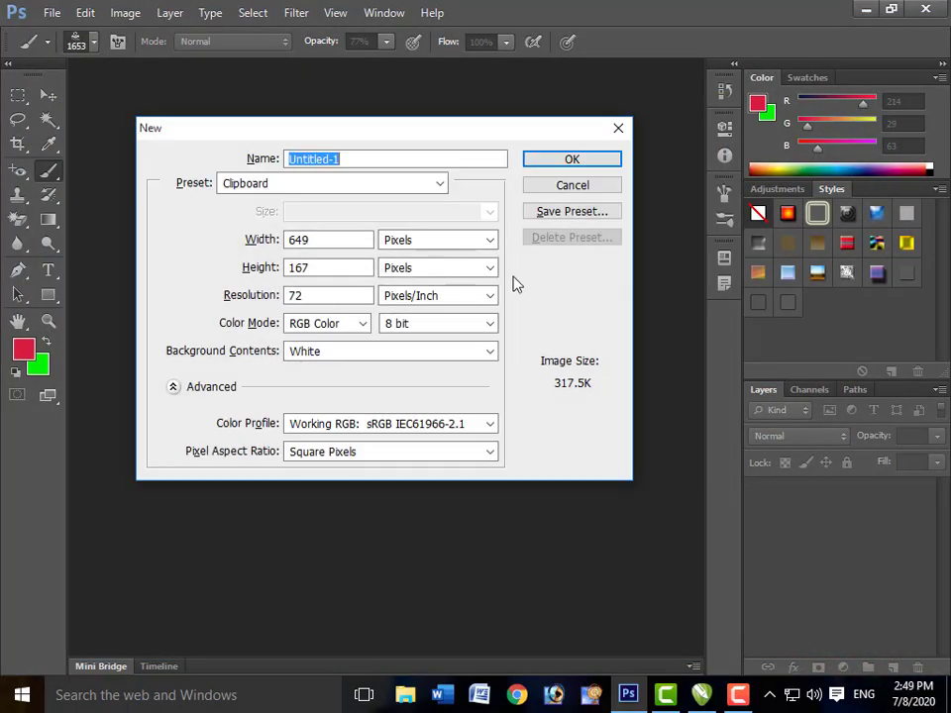
left_click(439, 186)
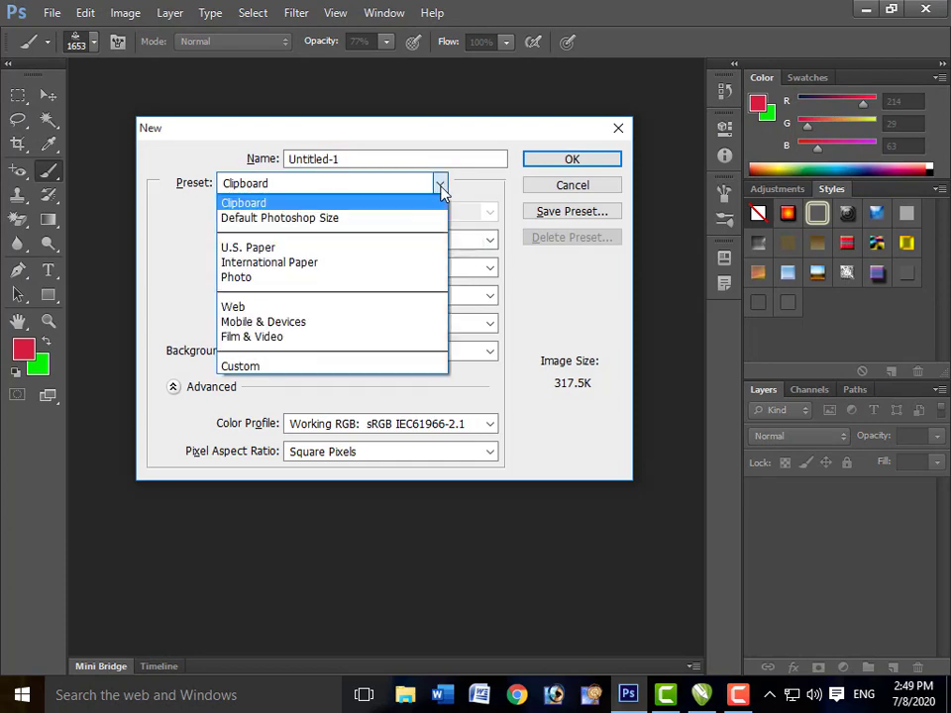
left_click(416, 247)
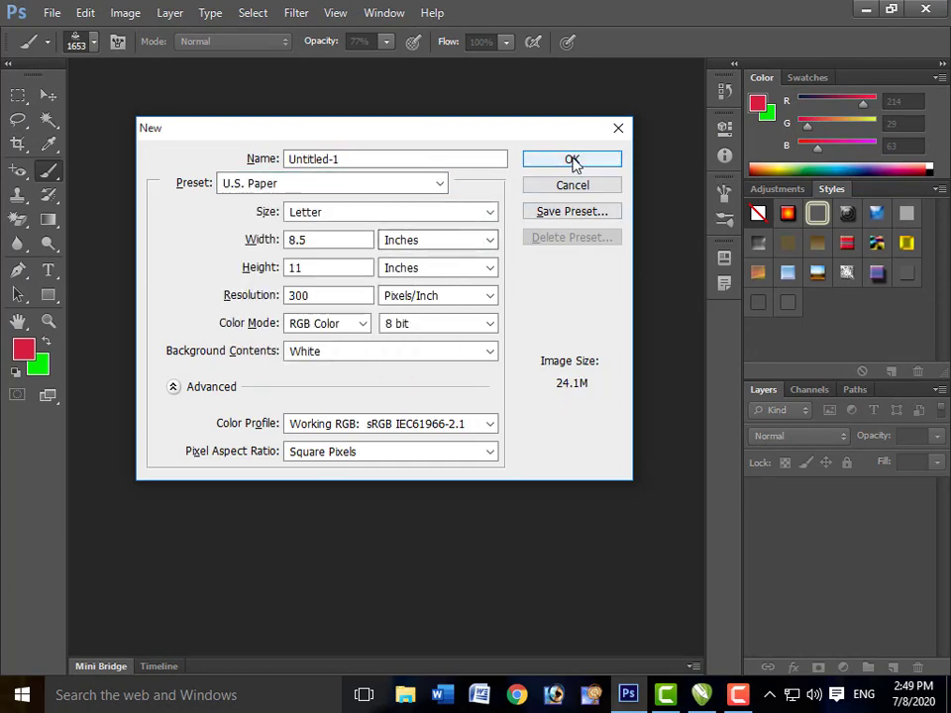
left_click(572, 161)
Convert the Background into a regular layer and stamp the logo brush once in crimson on the upper half of the page.
double_click(868, 500)
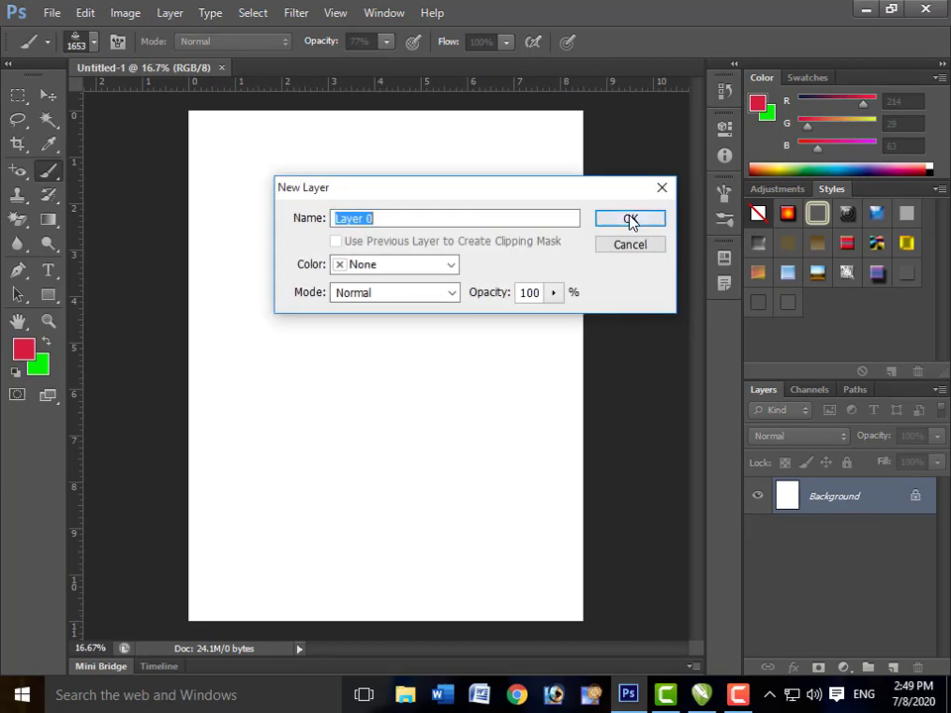
left_click(628, 219)
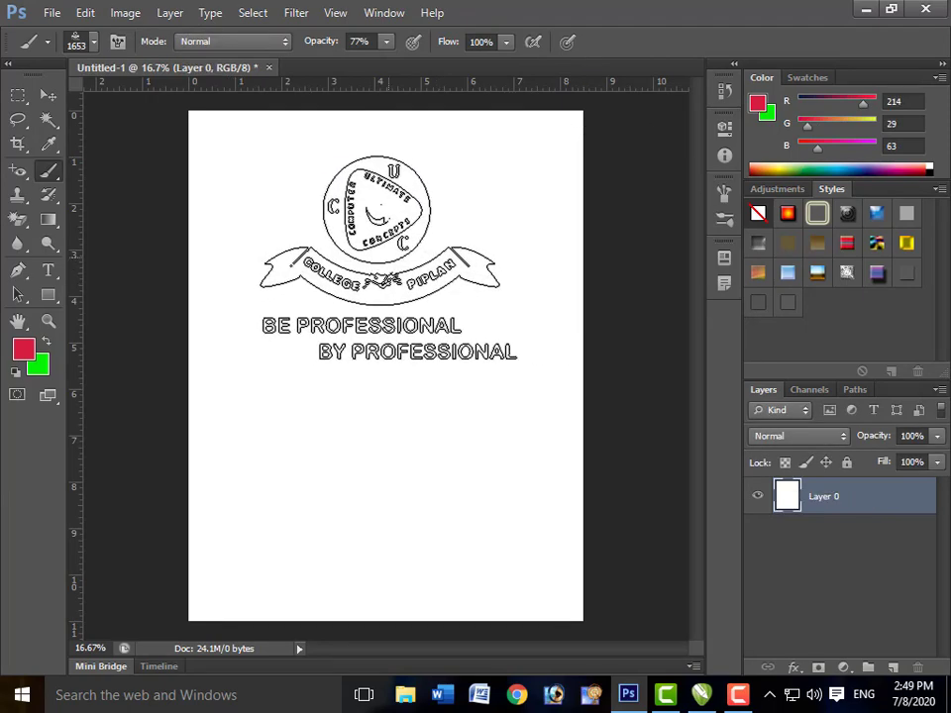
left_click(388, 258)
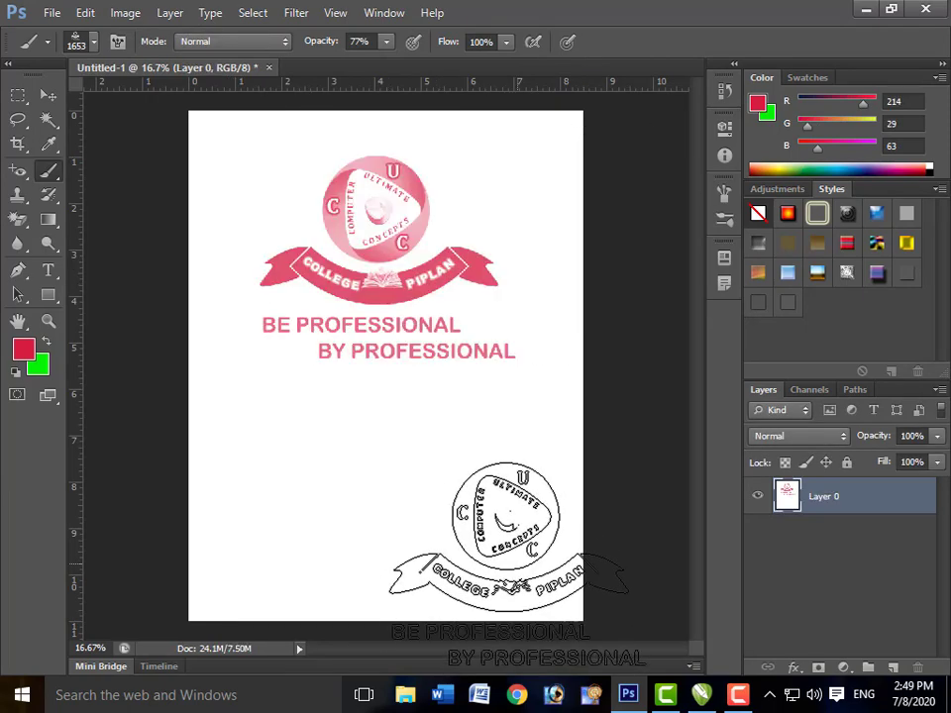
Set the foreground color to blue 211dd6 and stamp the logo brush below the crimson logo.
left_click(28, 355)
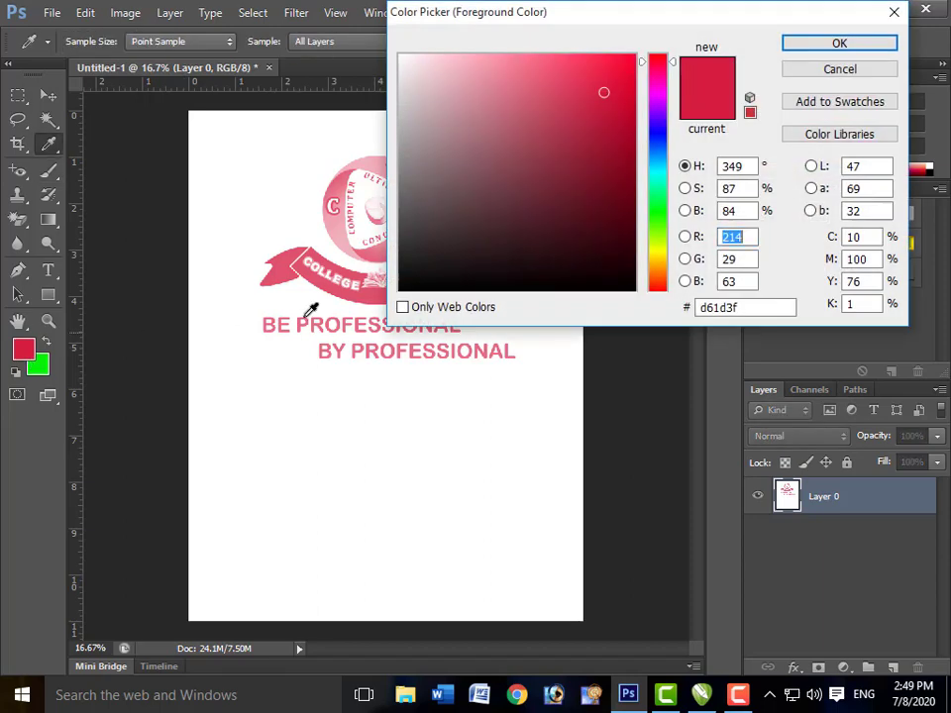
left_click(657, 132)
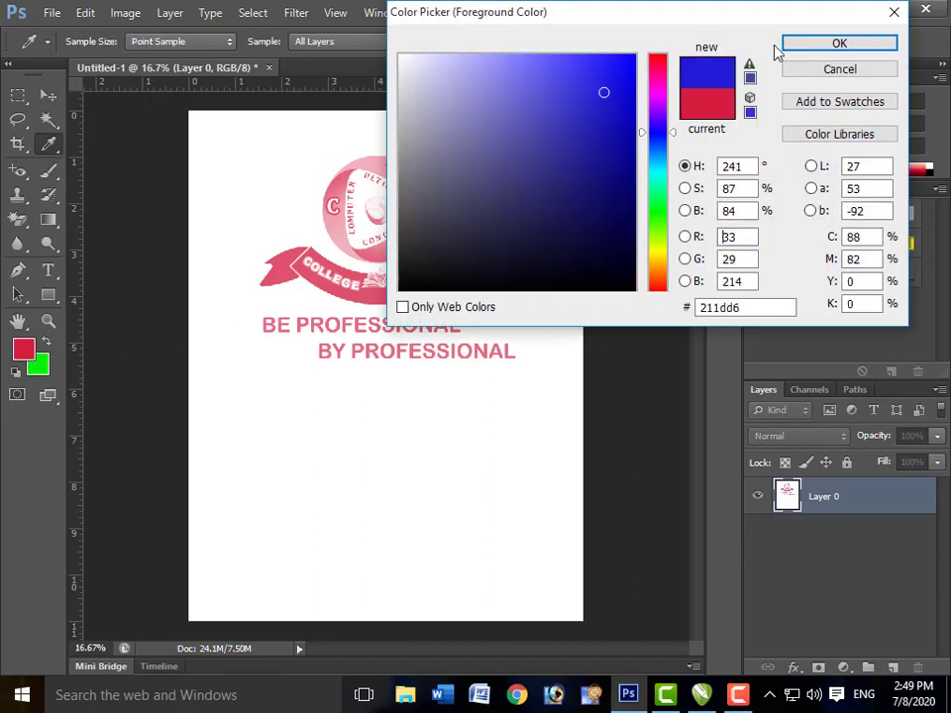
key("Return")
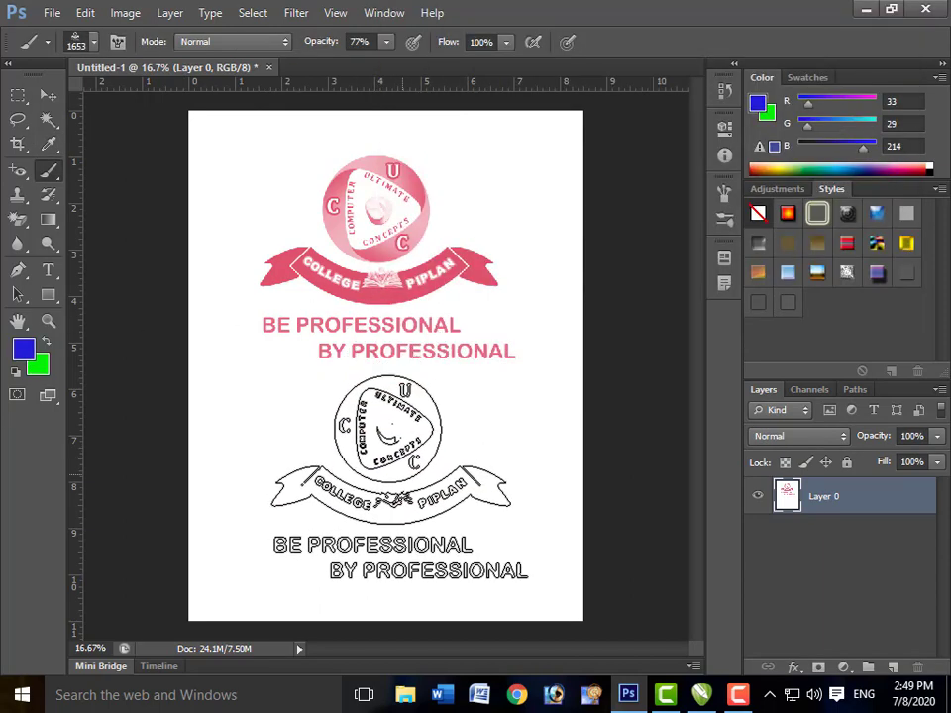
left_click(401, 482)
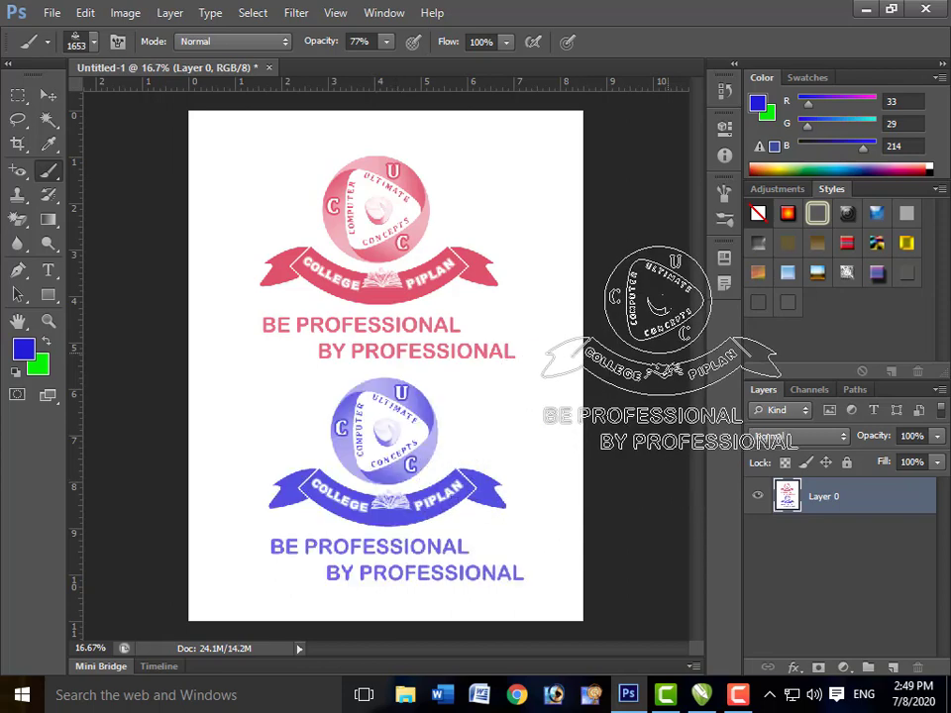
Undo both logo stamps and stamp the logo in blue on the upper half of the blank page.
key("ctrl+alt+z")
key("ctrl+alt+z")
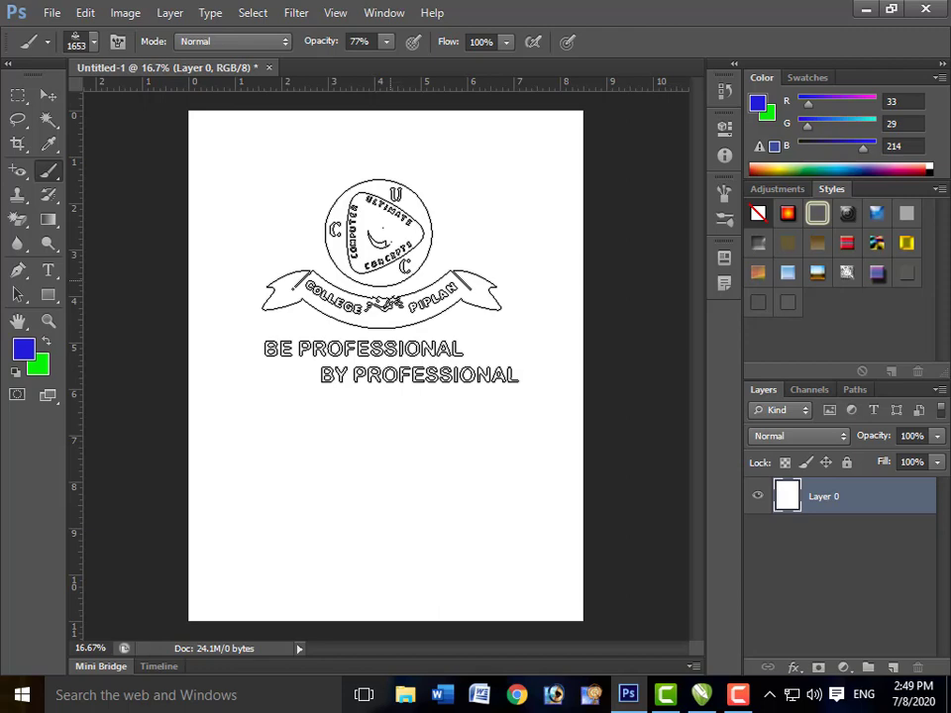
left_click(390, 281)
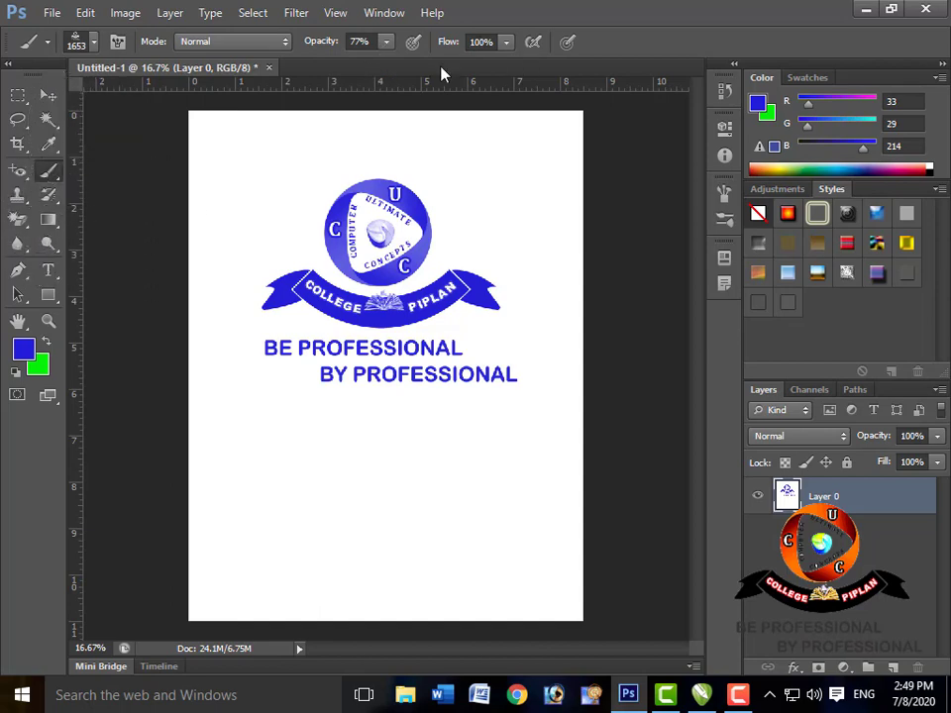
left_click(288, 46)
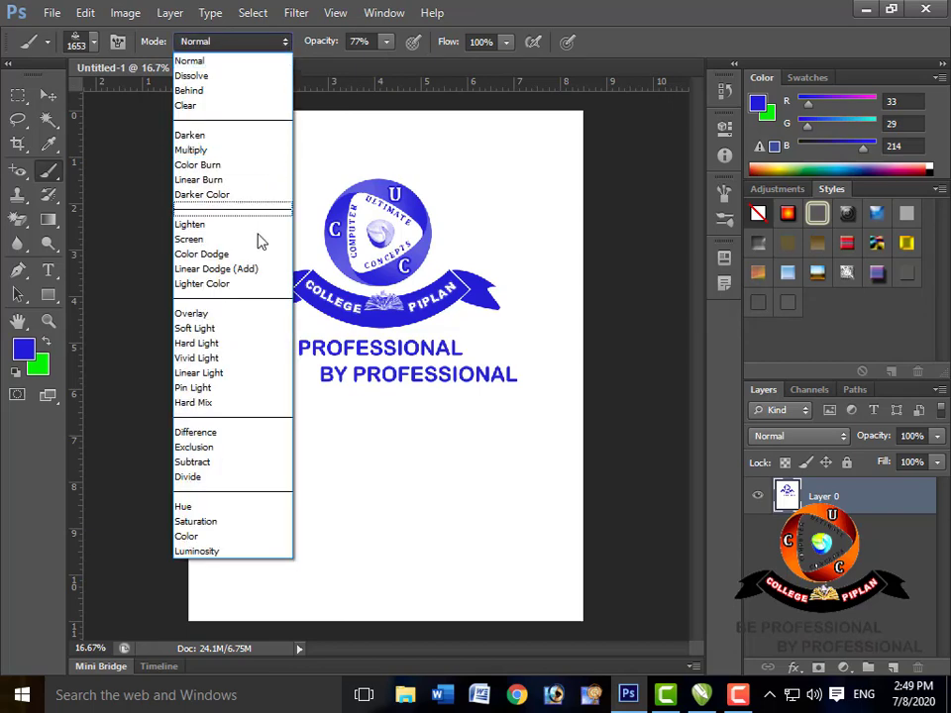
key("Escape")
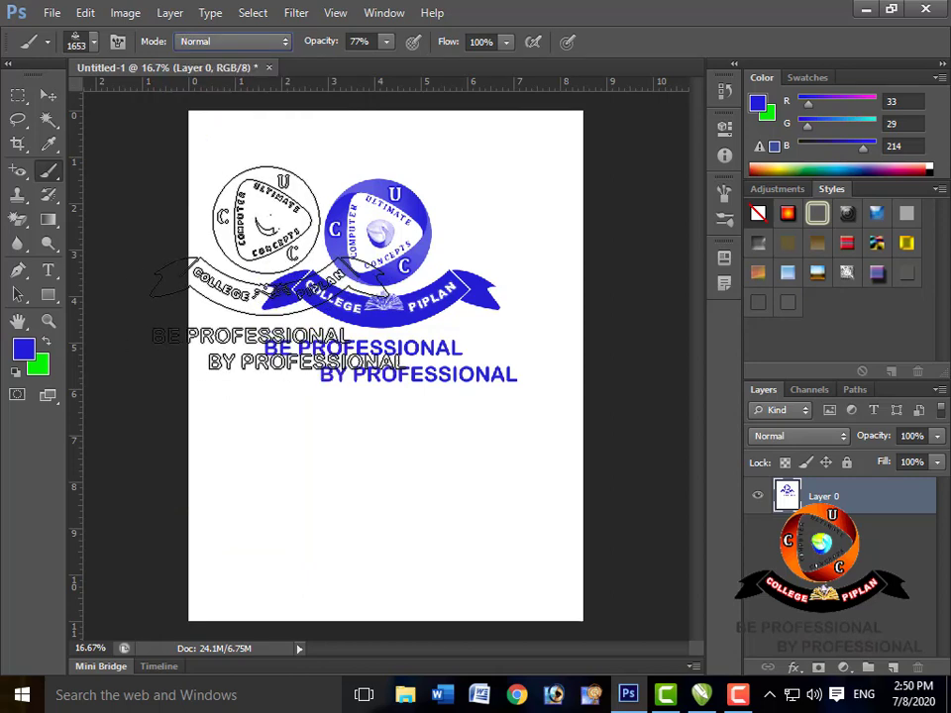
Switch to the Pencil tool and draw a closed irregular freehand outline in blue below the logo's slogan.
right_click(56, 176)
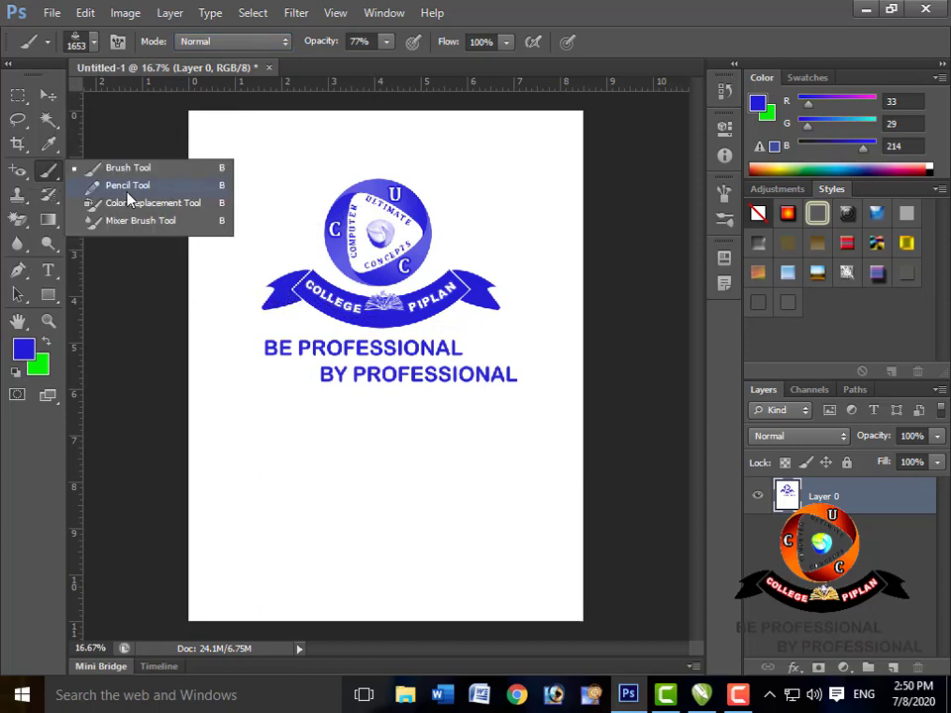
left_click(213, 255)
key("shift+b")
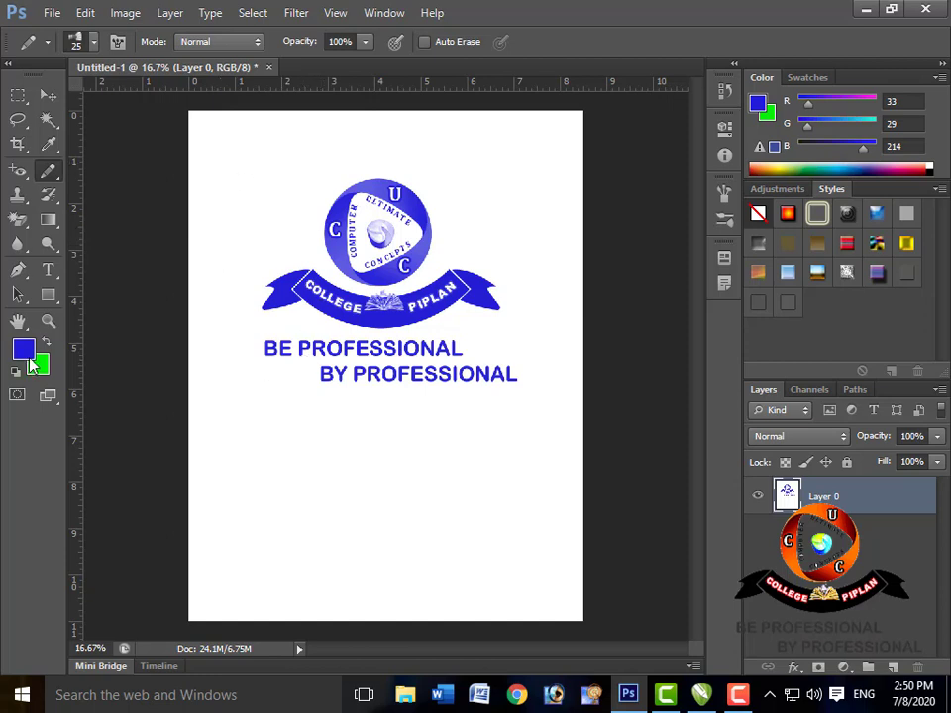
mouse_move(251, 444)
left_mouse_down()
mouse_move(496, 499)
mouse_move(425, 509)
mouse_move(381, 529)
left_mouse_up()
left_click_drag(244, 469, 250, 448)
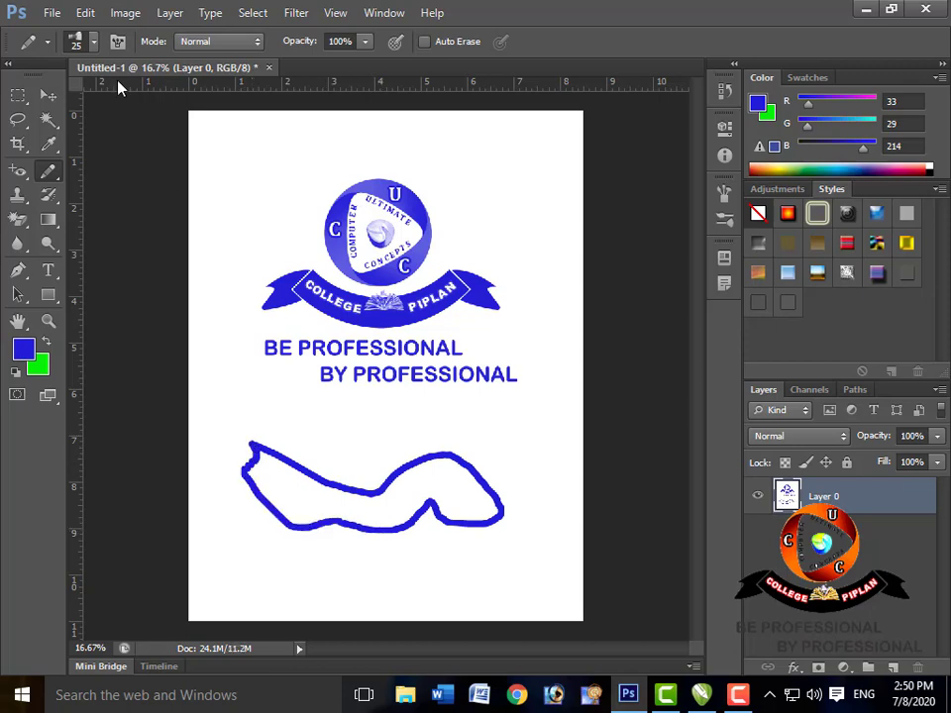
Choose a bristle tip for the Pencil and draw a long freehand blue line under the slogan and up the logo's right side.
left_click(84, 40)
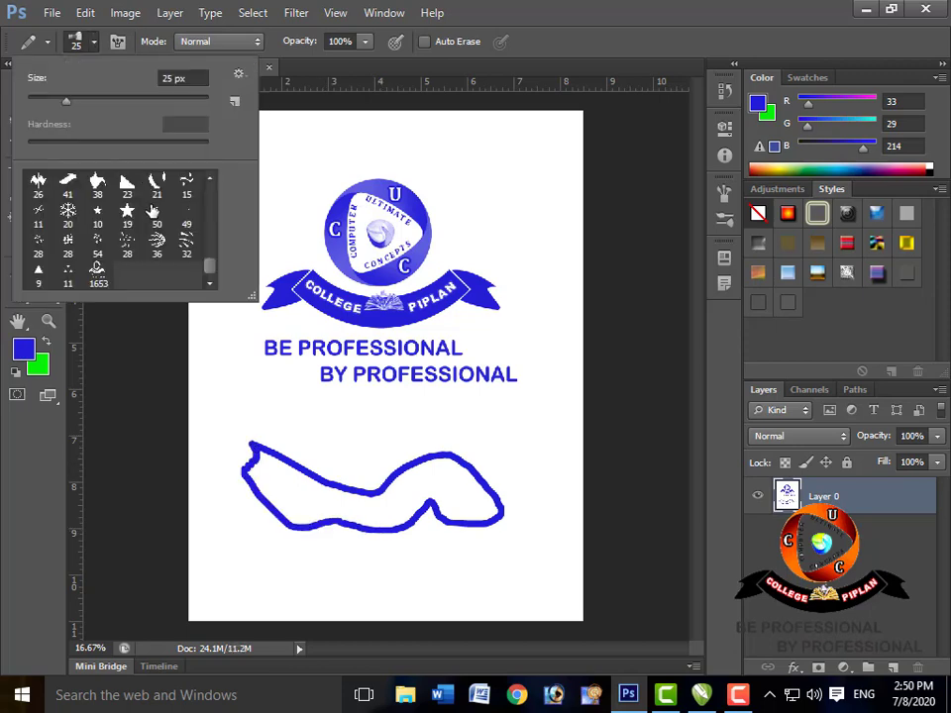
scroll(199, 263, "up", 10)
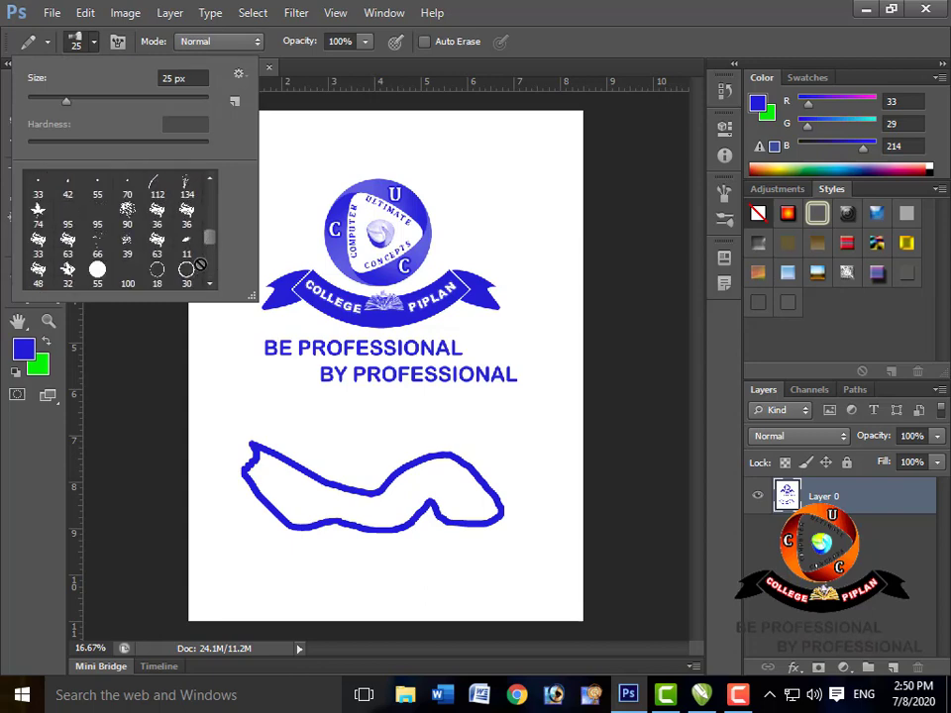
scroll(199, 263, "up", 2)
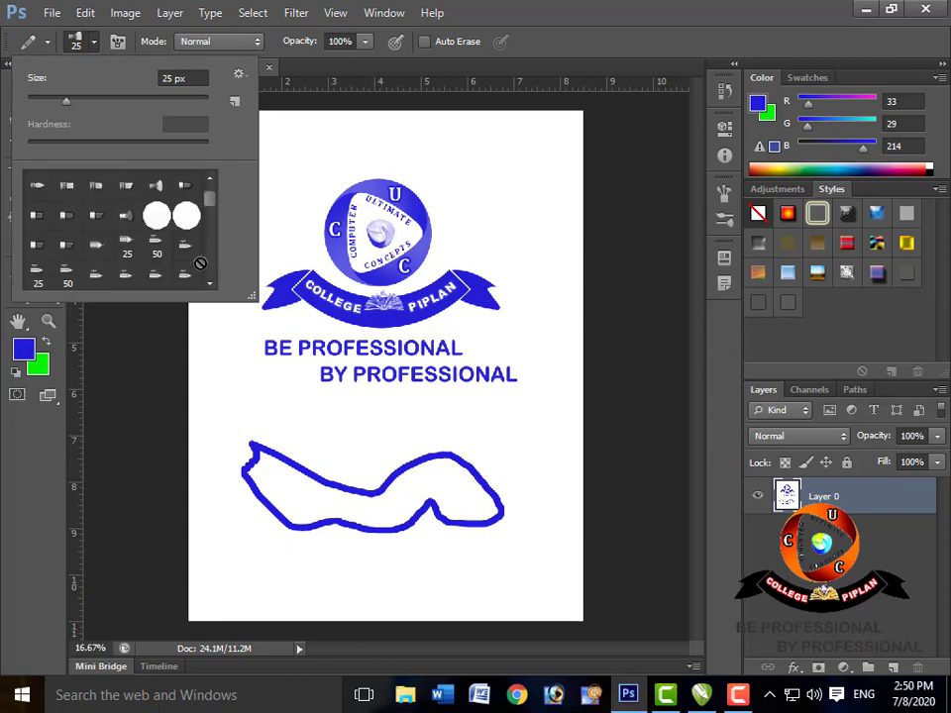
left_click(156, 186)
left_click(215, 288)
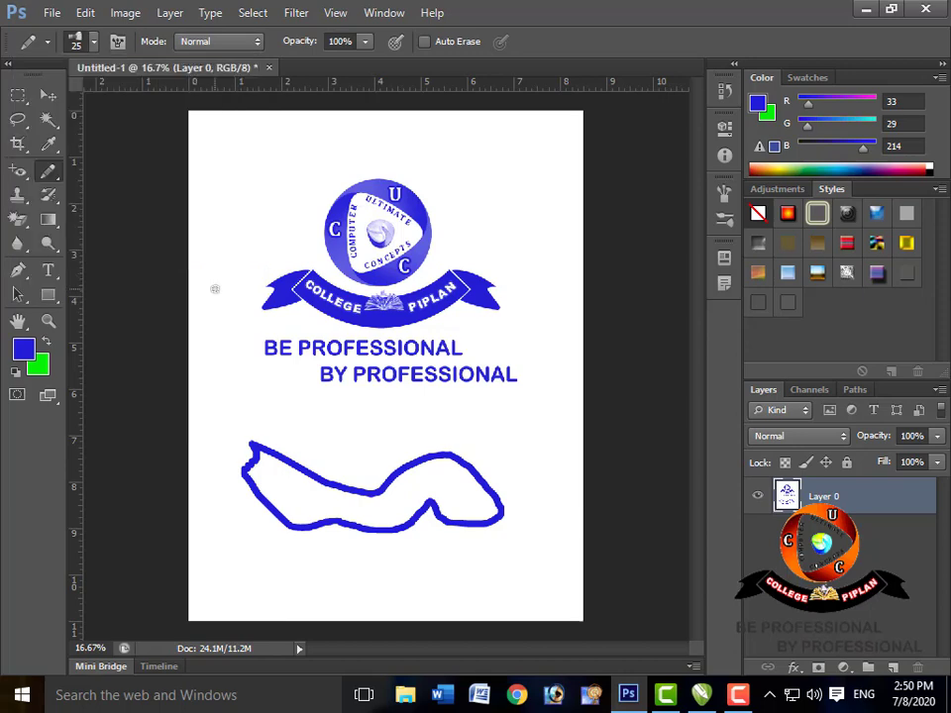
mouse_move(277, 388)
left_mouse_down()
mouse_move(301, 400)
mouse_move(471, 405)
mouse_move(512, 423)
mouse_move(556, 366)
mouse_move(492, 198)
left_mouse_up()
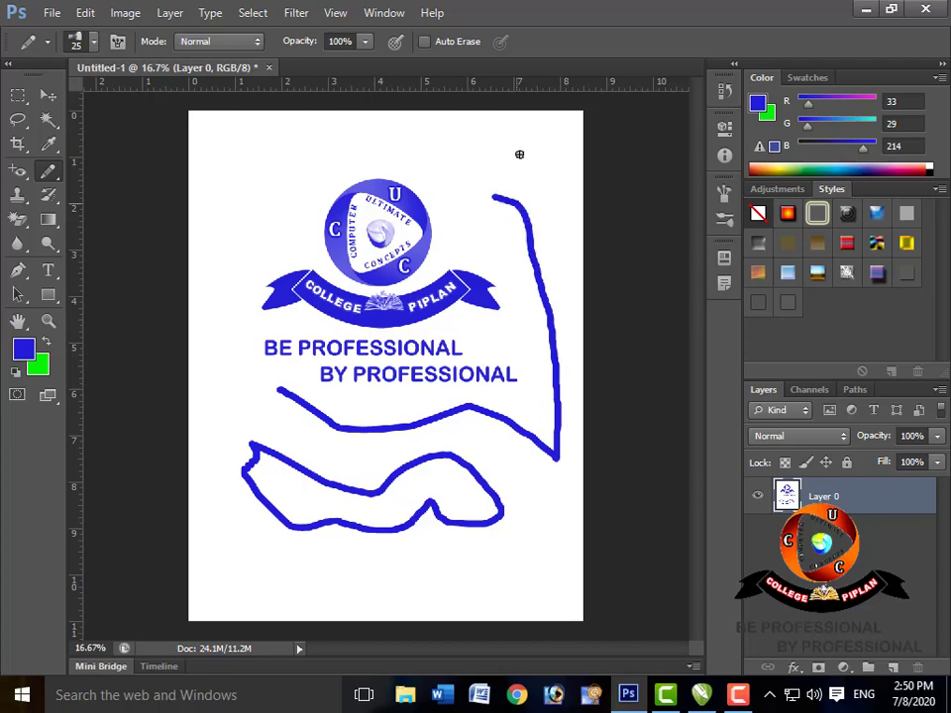
left_click_drag(519, 154, 533, 153)
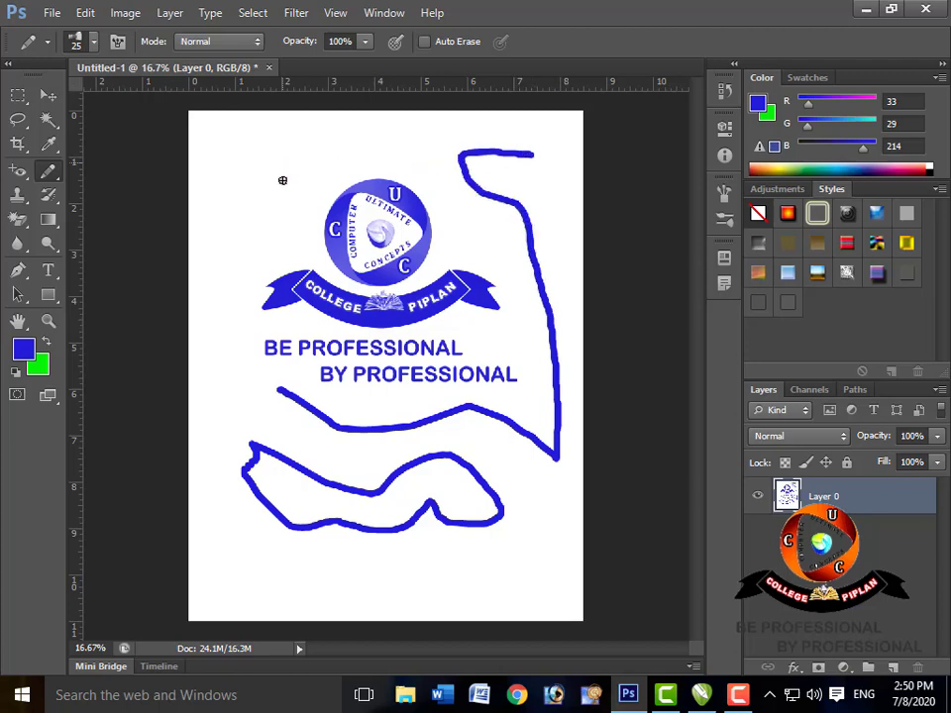
Examine the Pencil tool's available brush tips, blending modes and tool presets.
left_click(95, 44)
left_click_drag(208, 195, 207, 269)
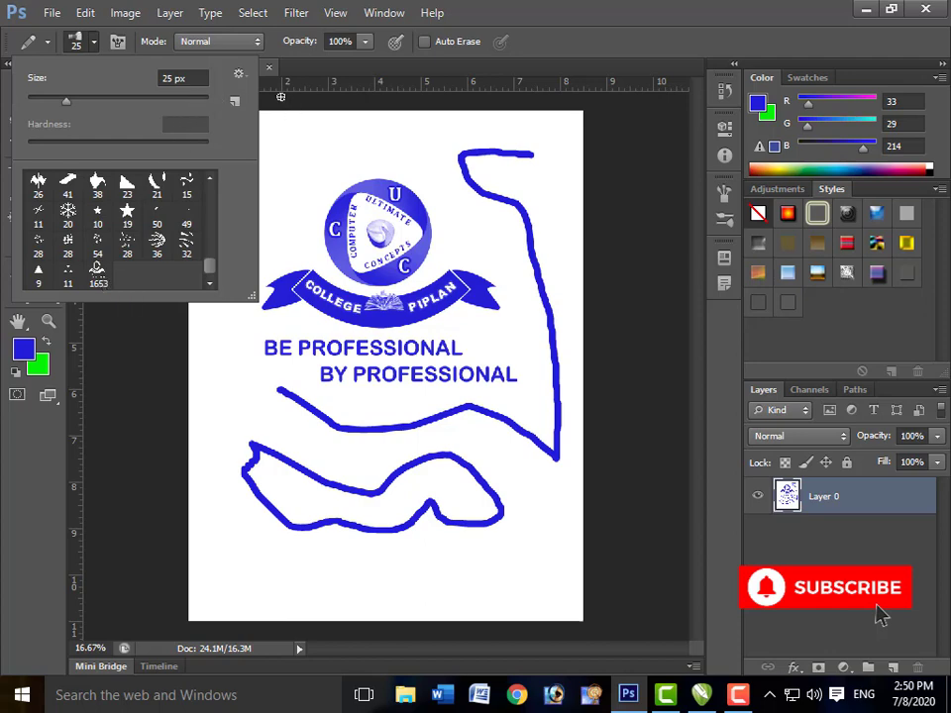
left_click(280, 101)
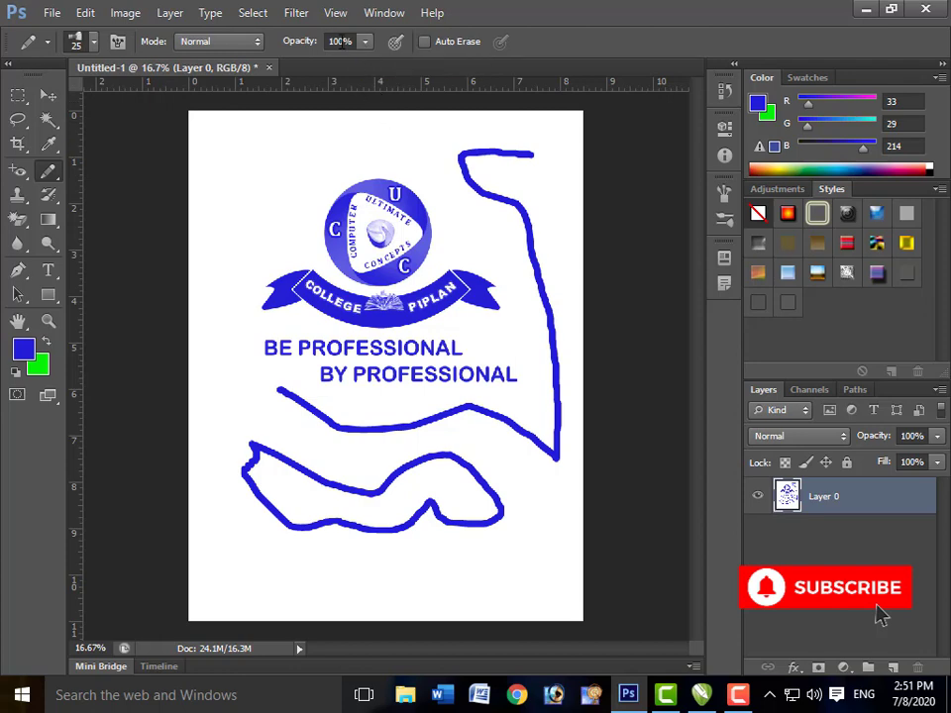
left_click(258, 43)
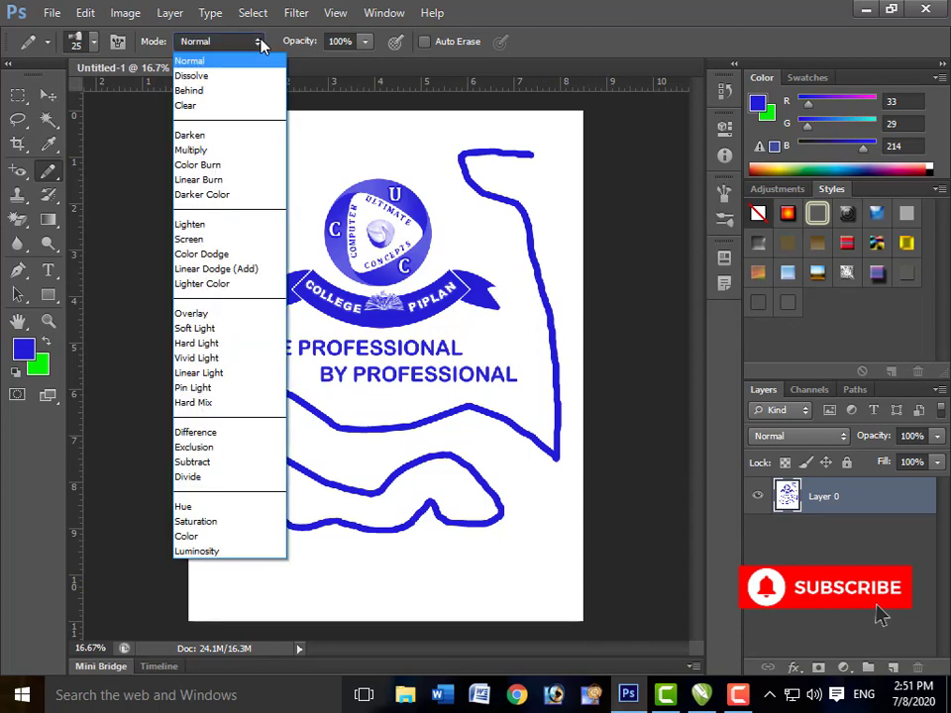
left_click(385, 172)
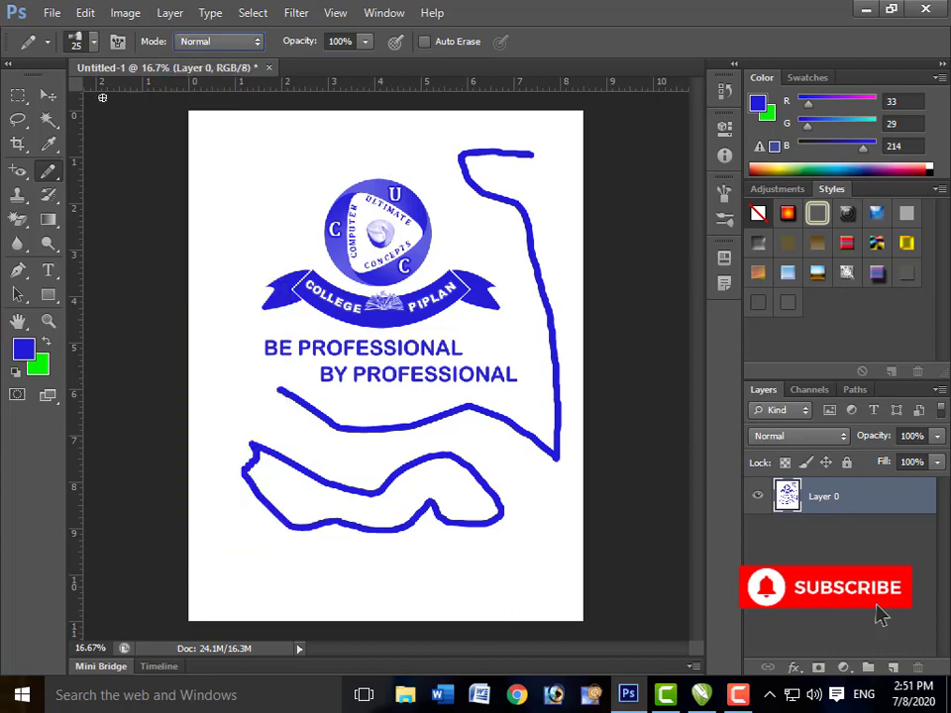
left_click(46, 44)
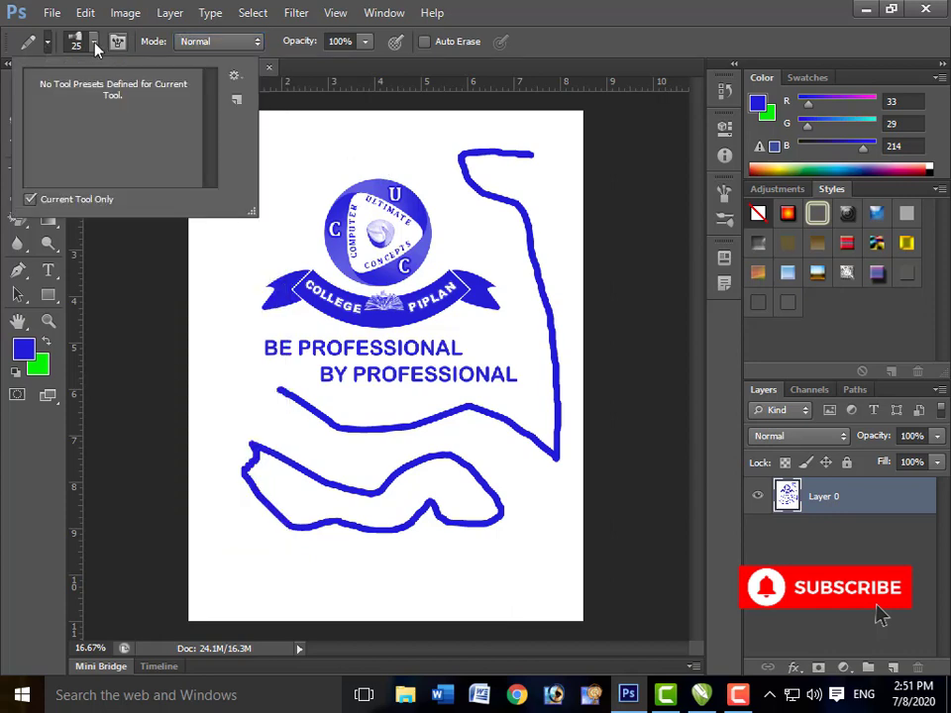
Try Pencil tip sizes of 74 px and 35 px and review the brush preset options.
left_click(94, 44)
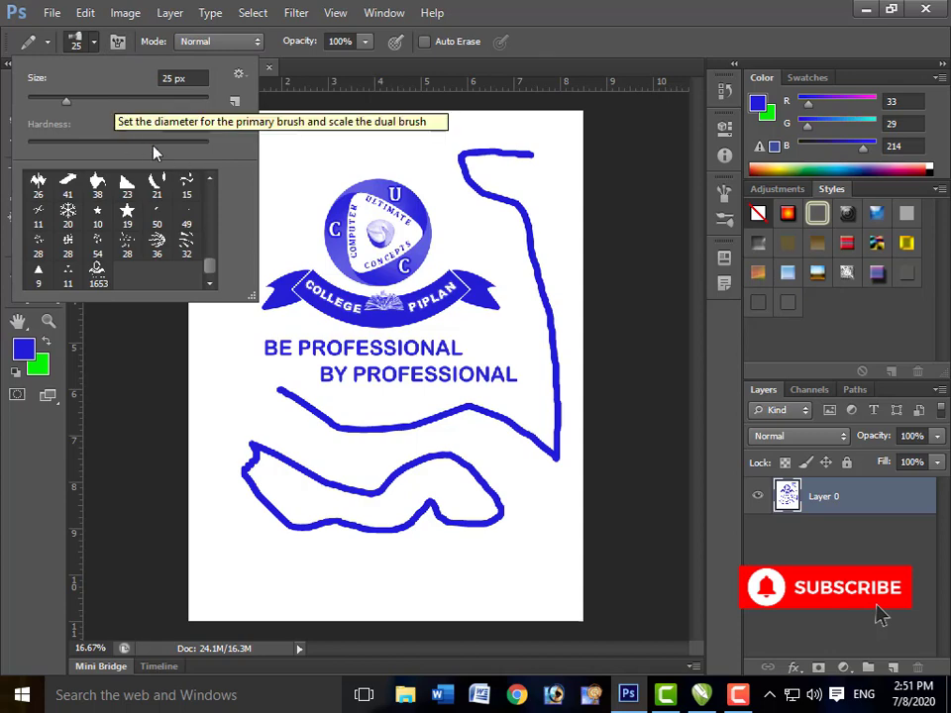
left_click(146, 100)
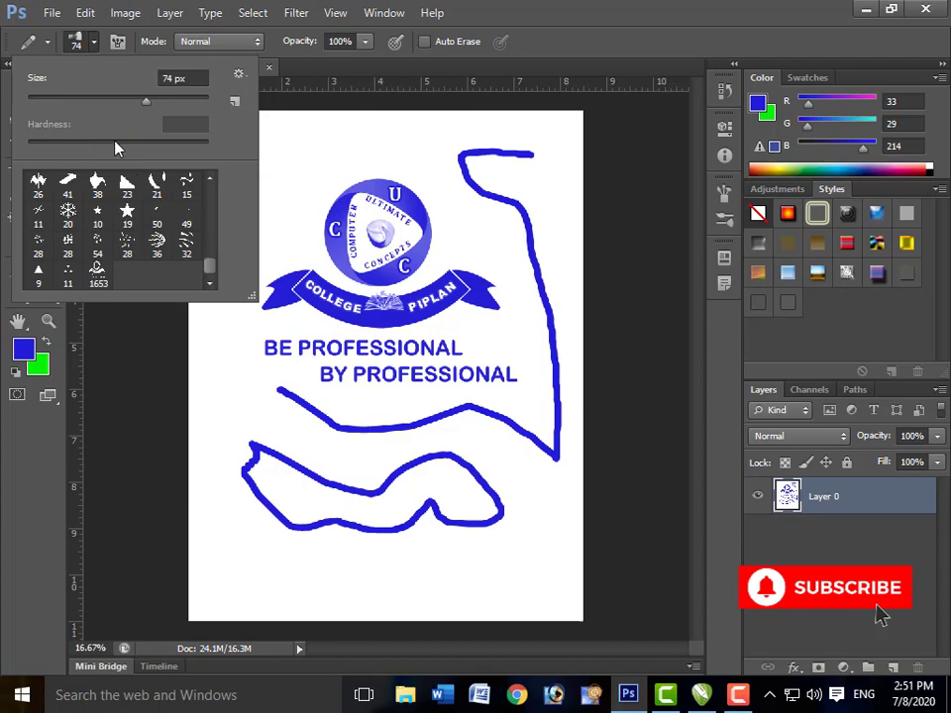
left_click(85, 100)
left_click(236, 76)
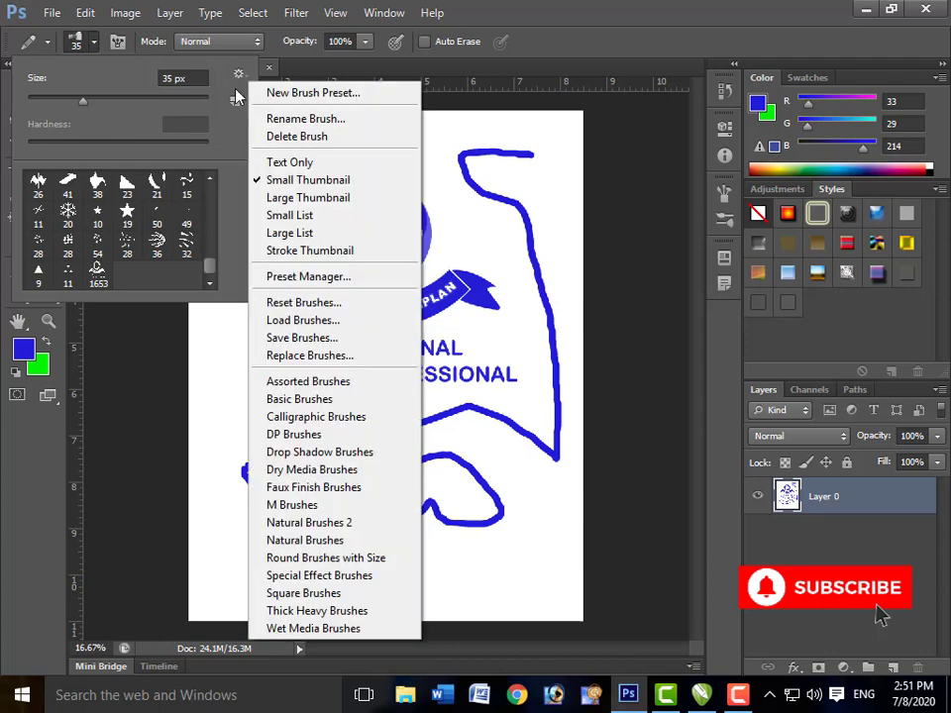
left_click(415, 182)
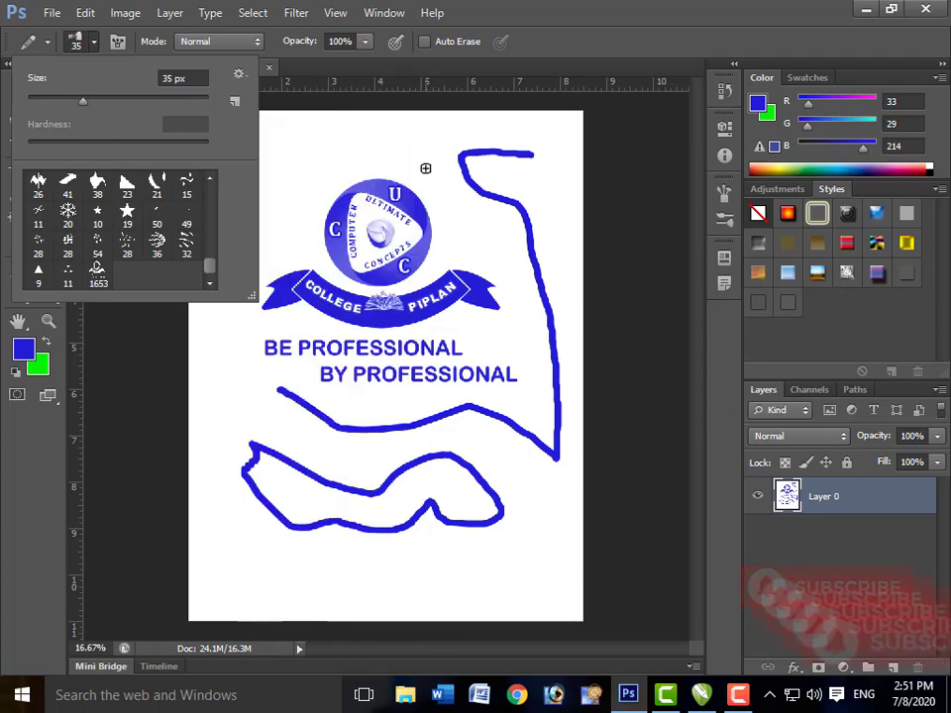
key("Escape")
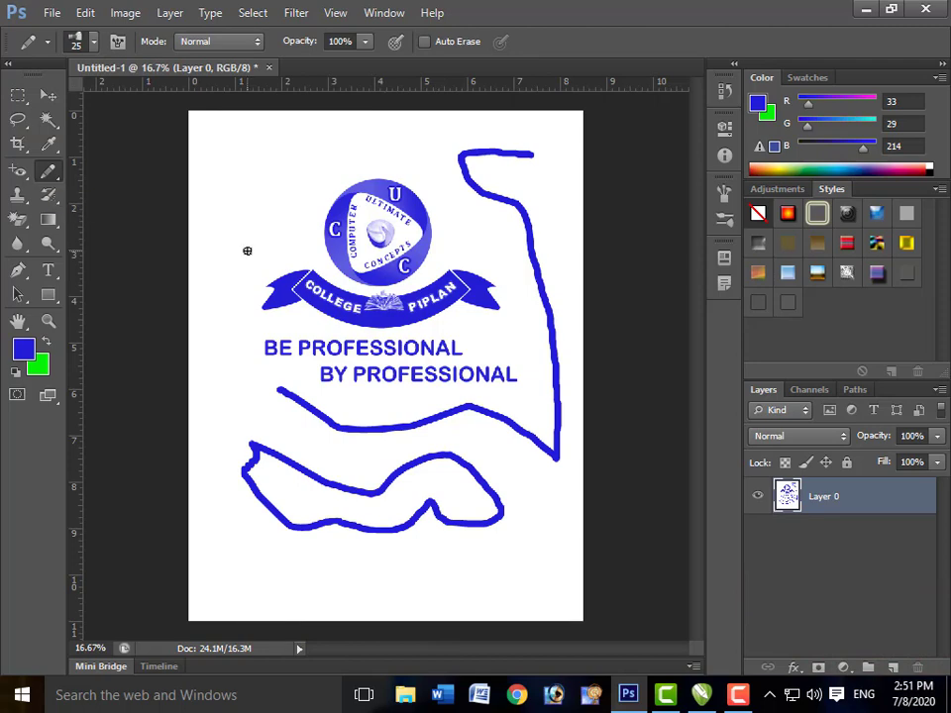
Undo the freehand blue Pencil strokes drawn below and beside the logo.
key("ctrl+alt+z")
key("ctrl+alt+z")
key("ctrl+alt+z")
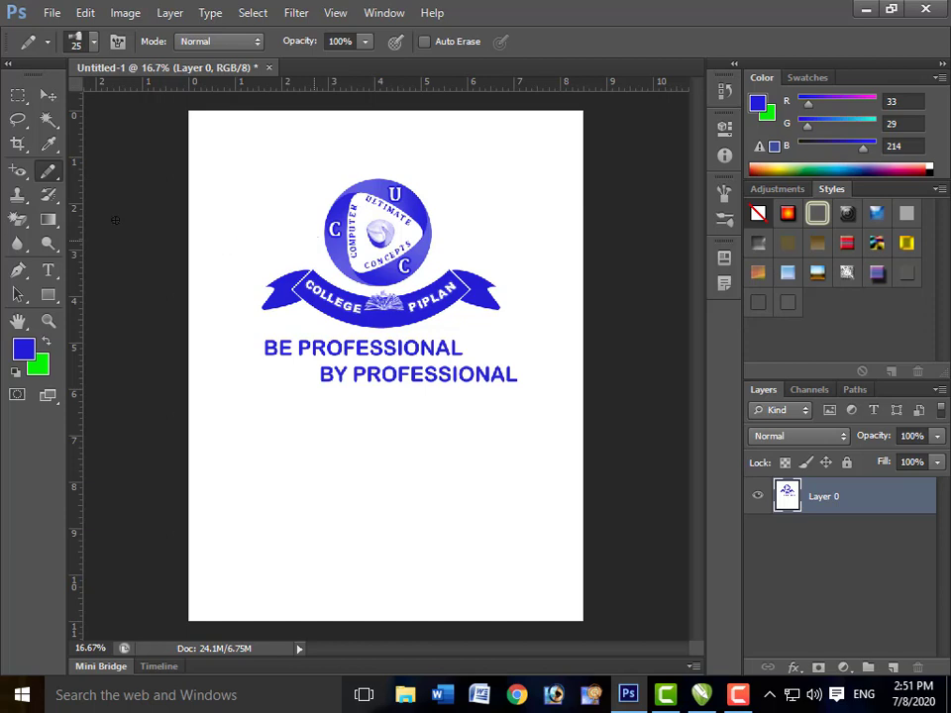
right_click(48, 173)
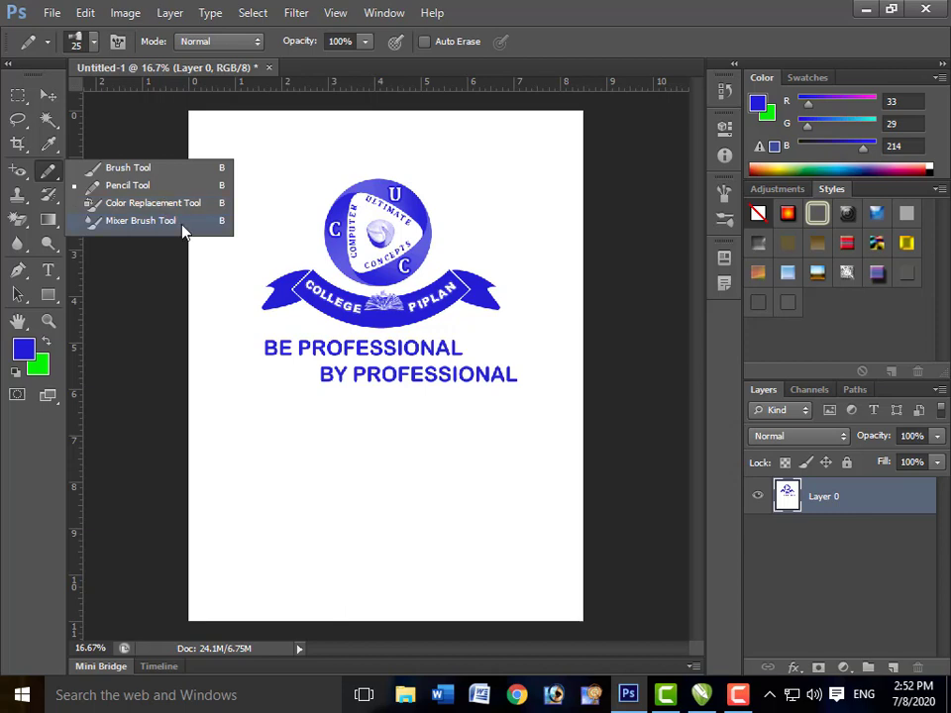
left_click(280, 208)
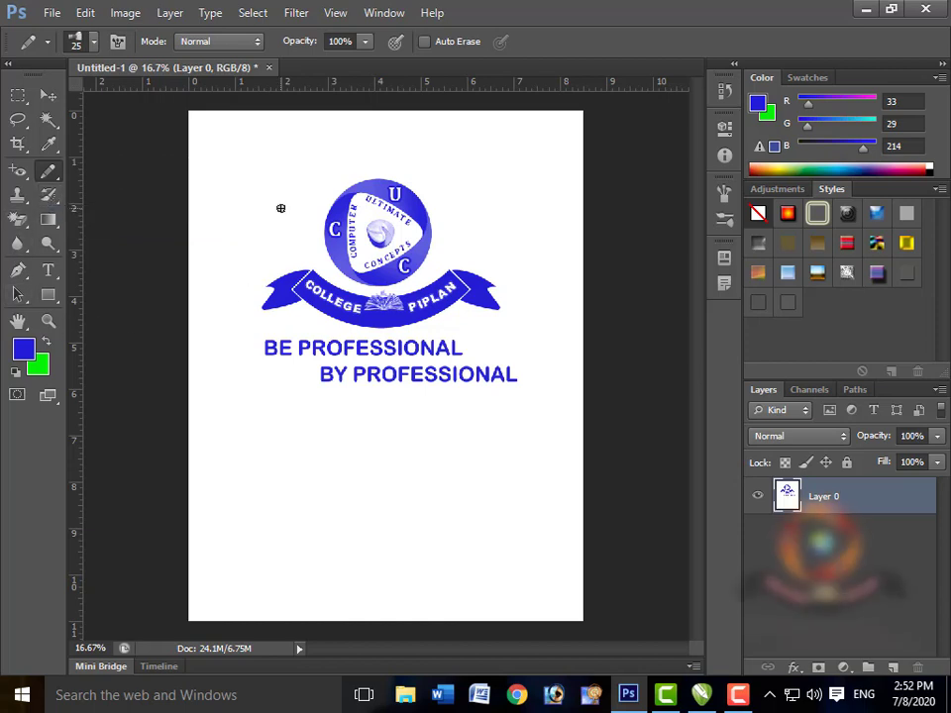